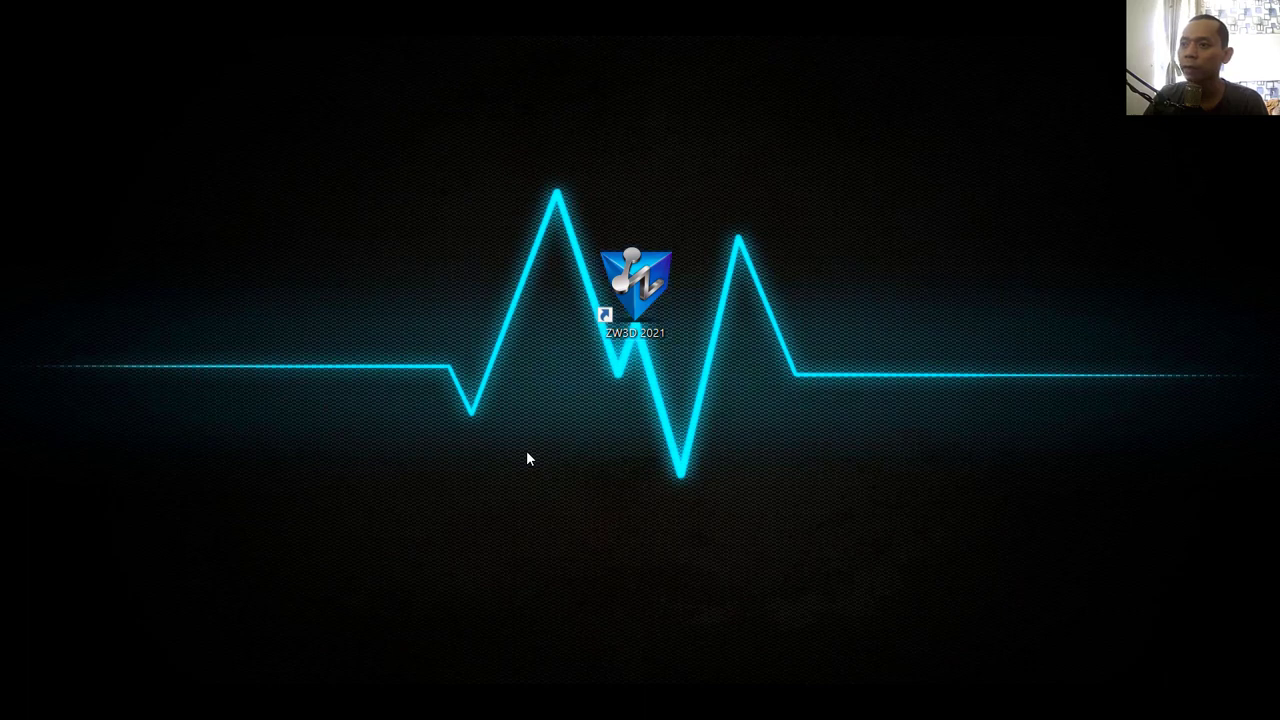
# Launch ZW3D 2021 from its desktop shortcut
pyautogui.doubleClick(636, 292)
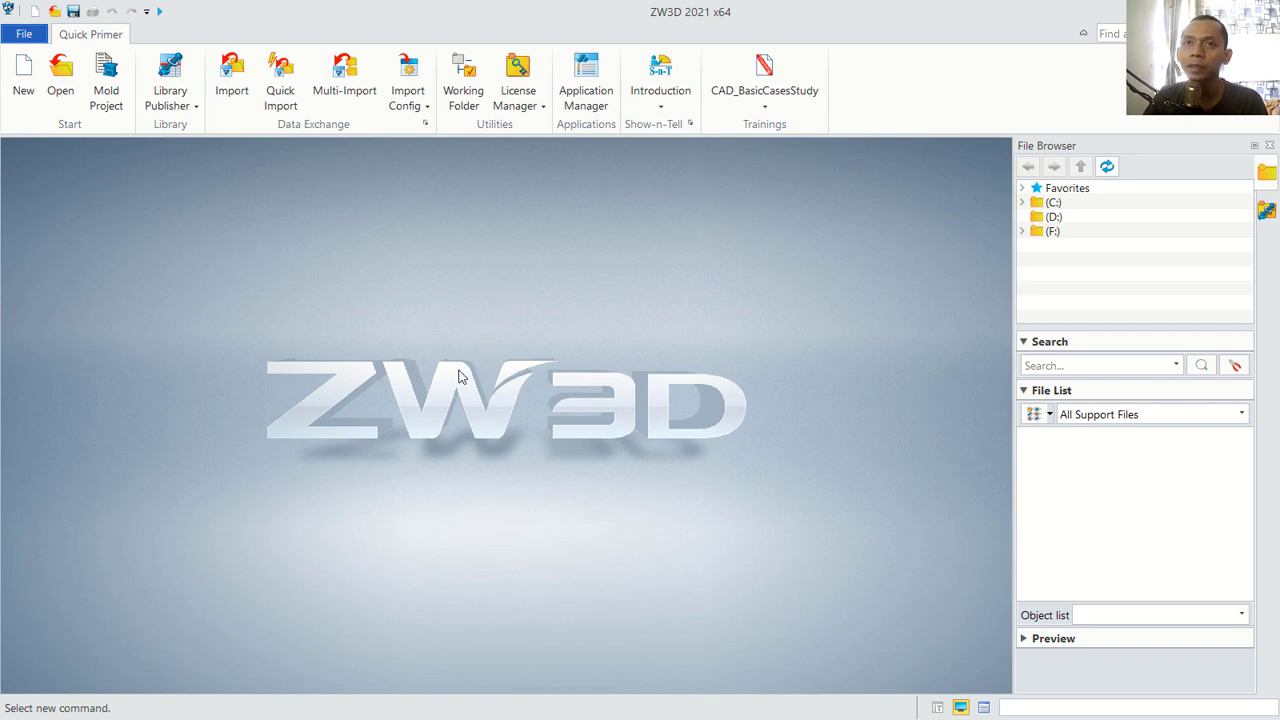
# Create a new Part/Assembly file named 'Learn Sheet Metal'
pyautogui.click(27, 98)
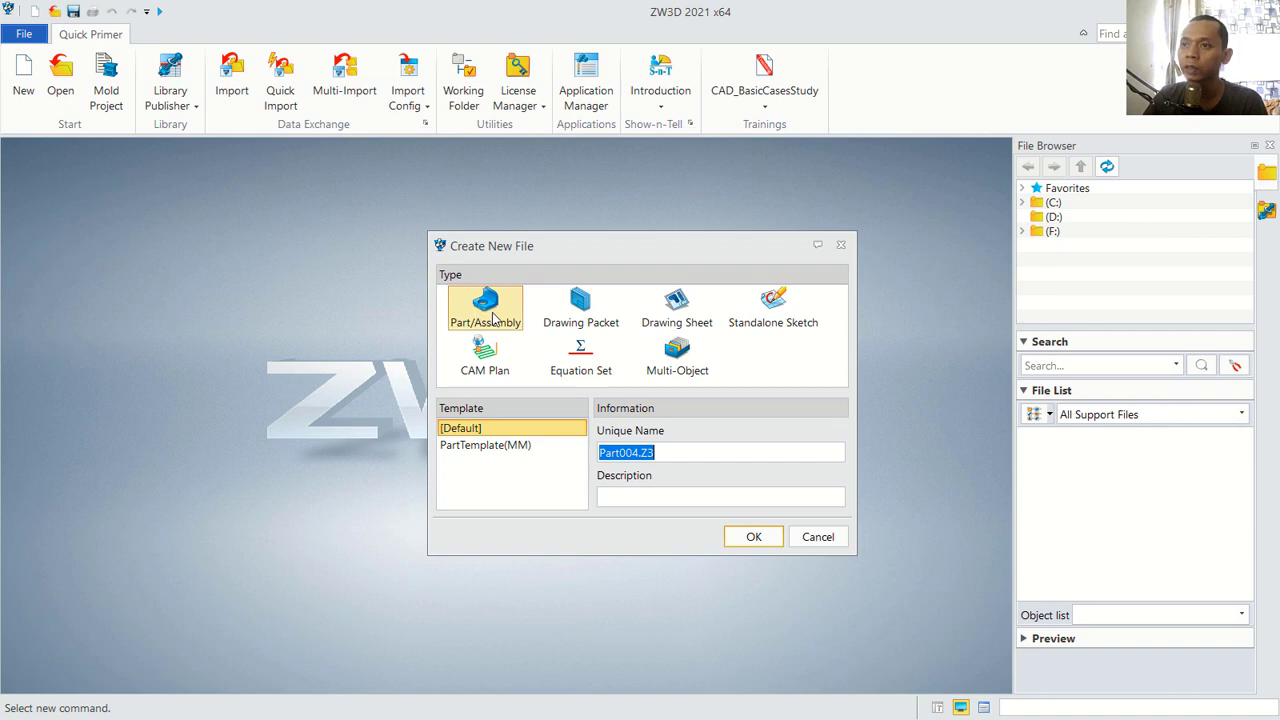
pyautogui.click(673, 452)
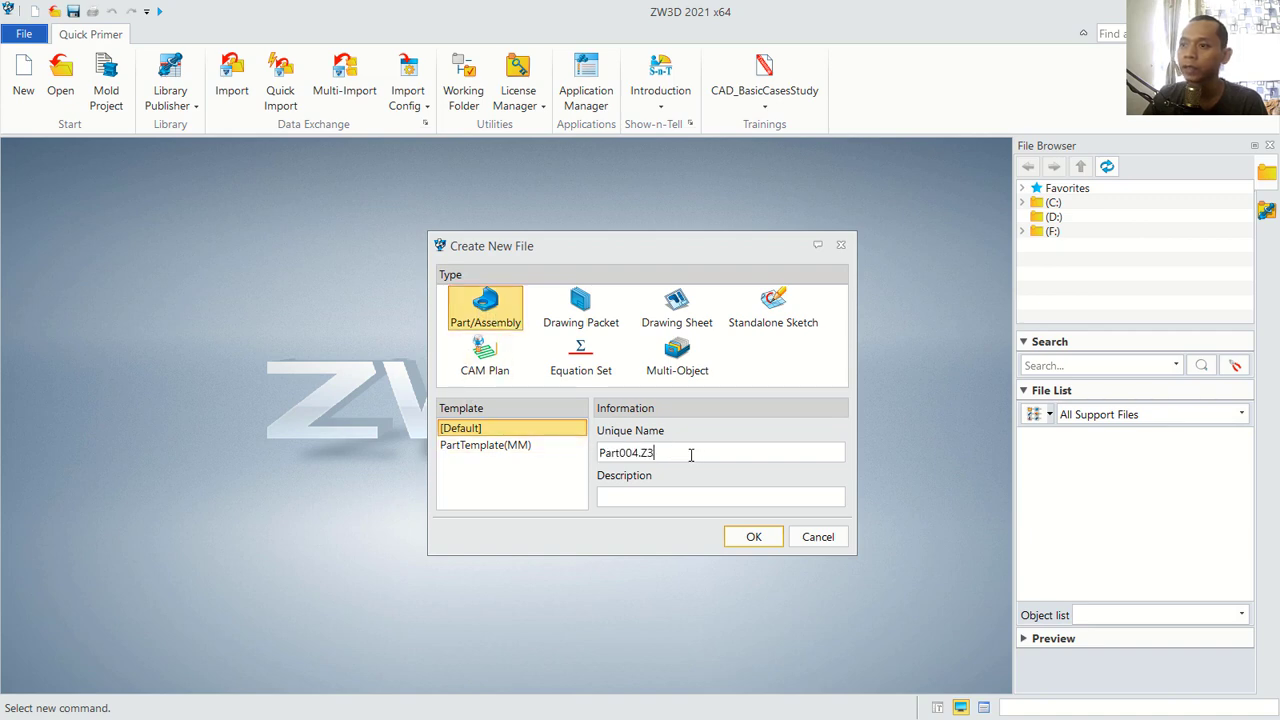
pyautogui.doubleClick(690, 455)
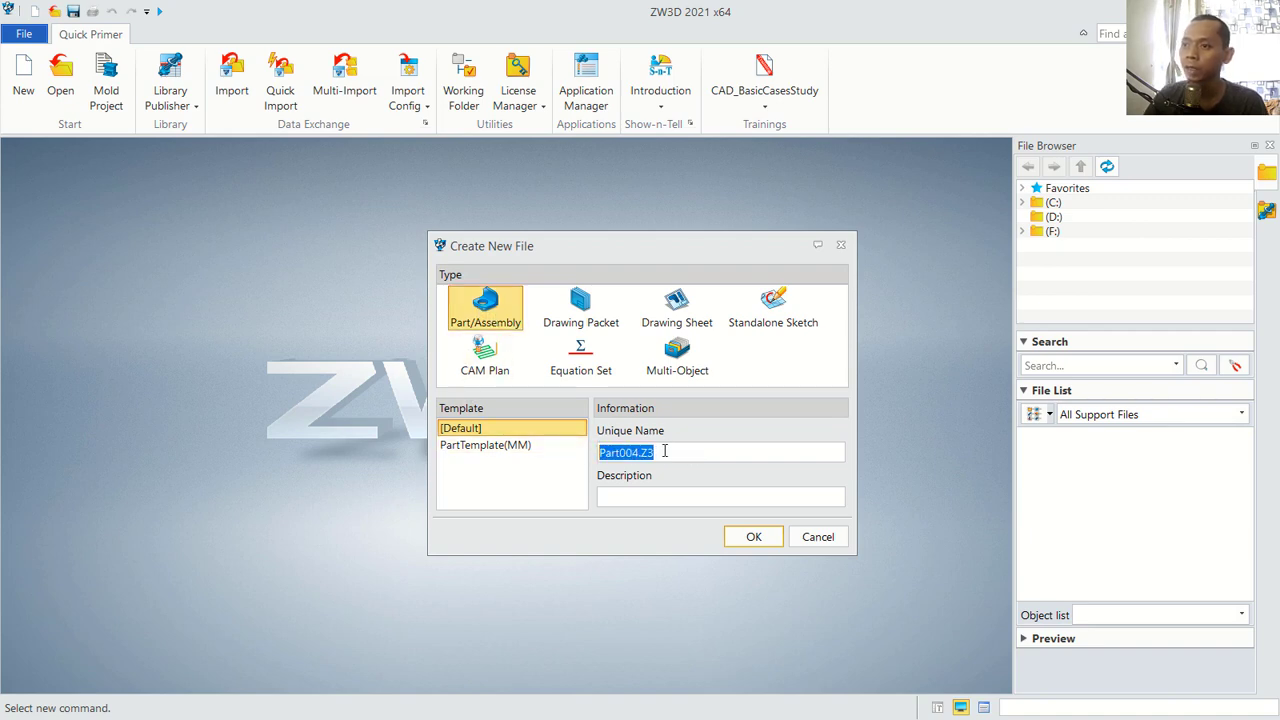
pyautogui.write('Learn Sheet Meta')
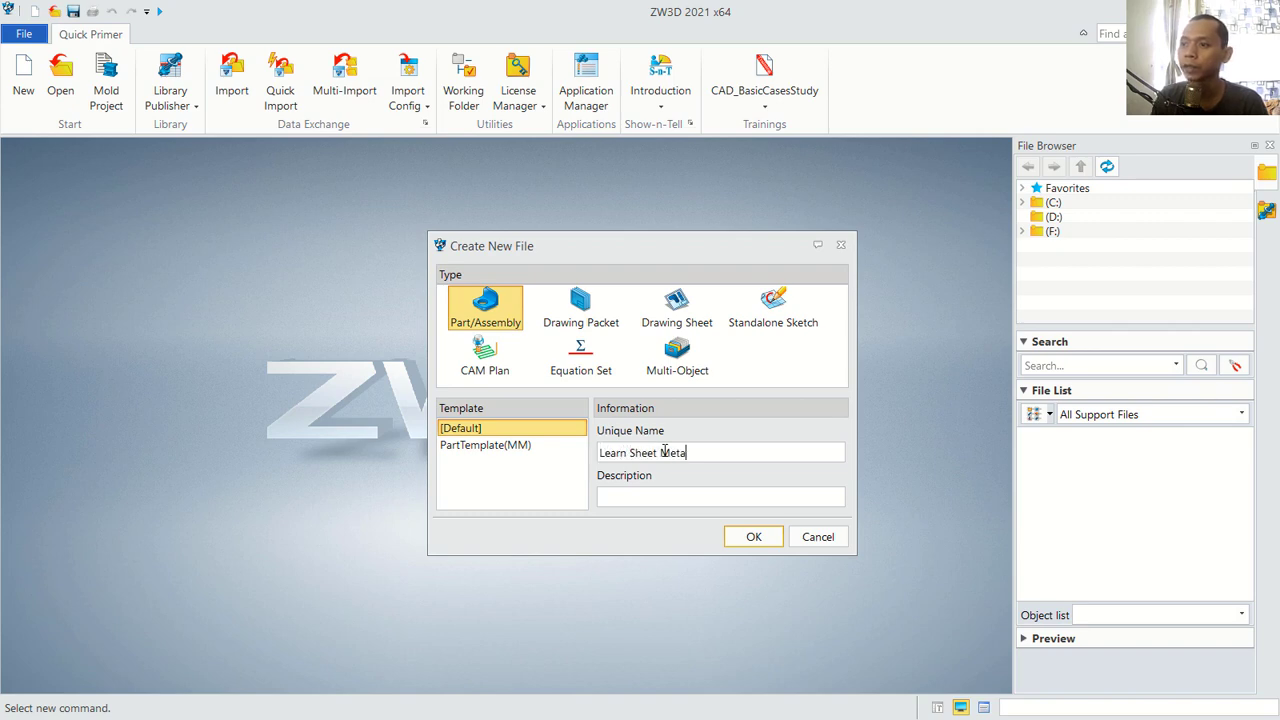
pyautogui.write('l')
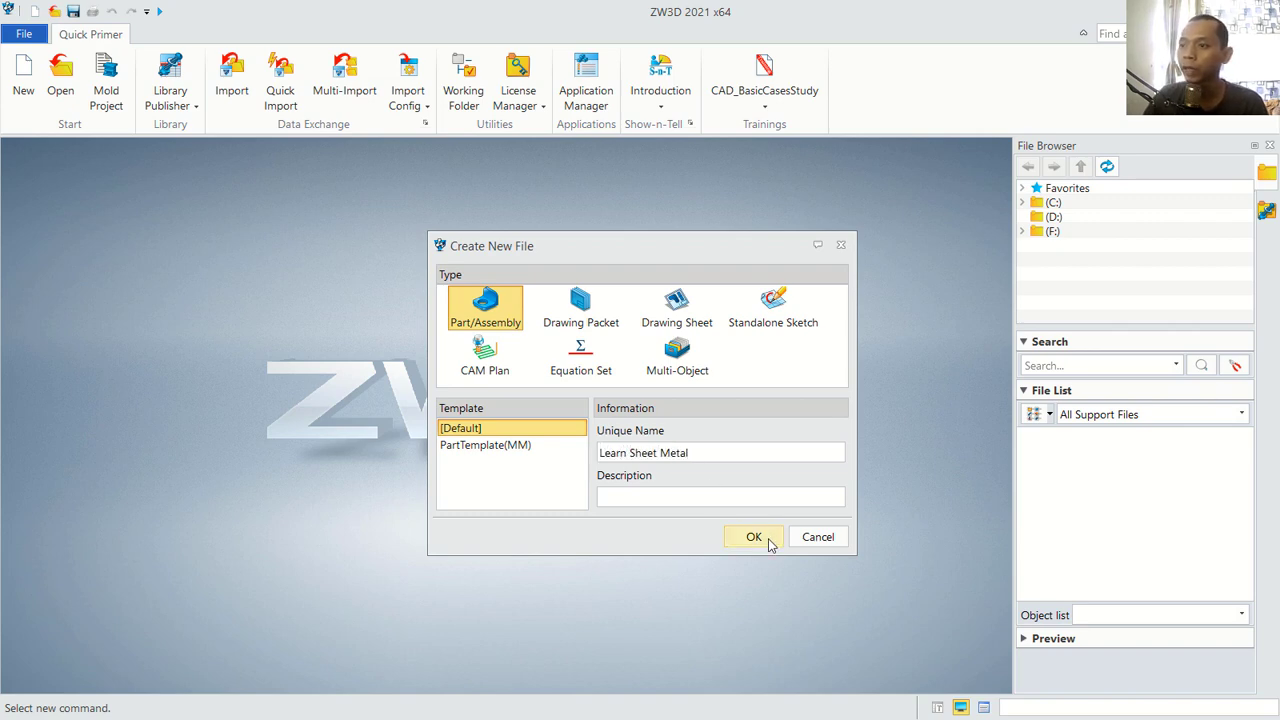
pyautogui.click(768, 541)
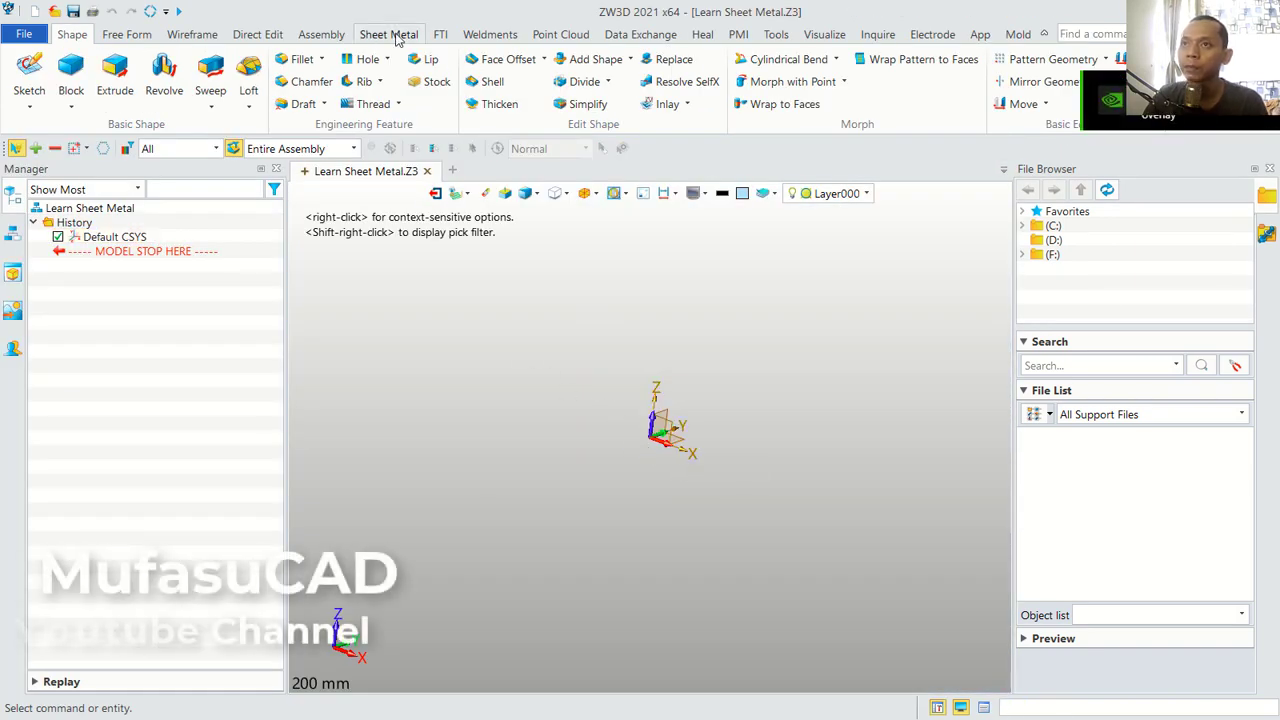
# Start a new sketch on the XY plane from the Sheet Metal tab
pyautogui.click(395, 35)
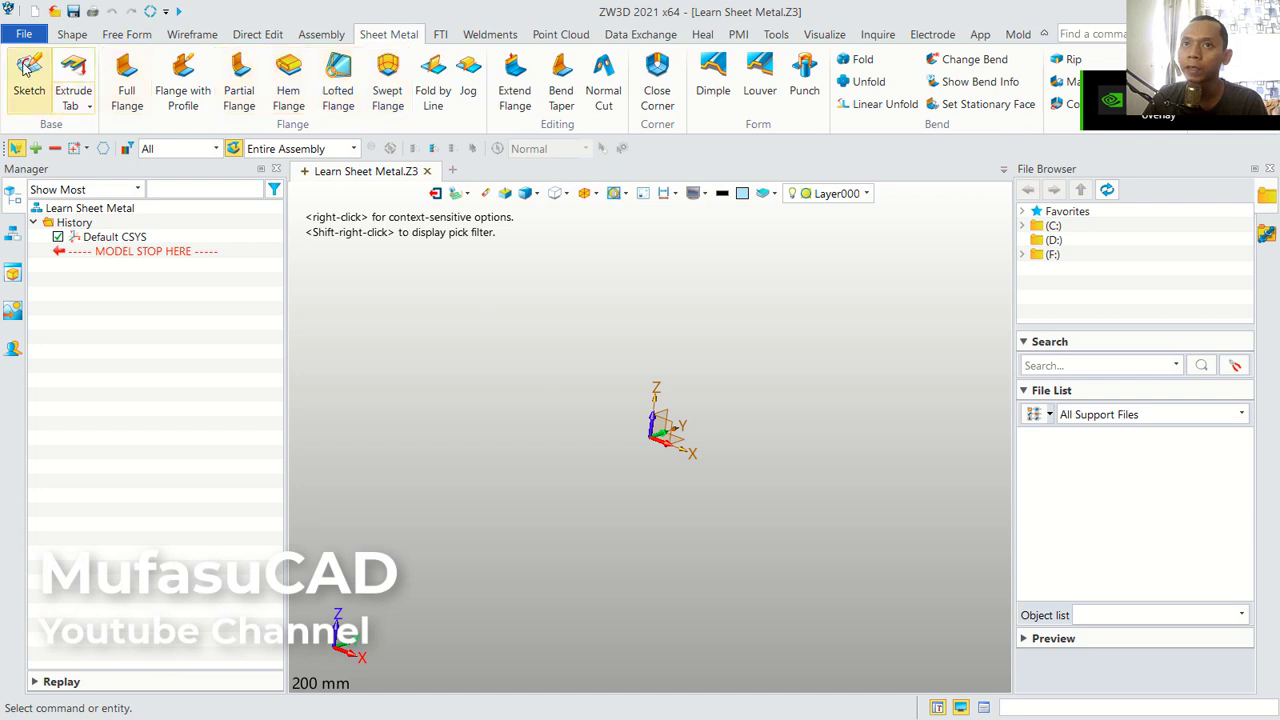
pyautogui.click(29, 75)
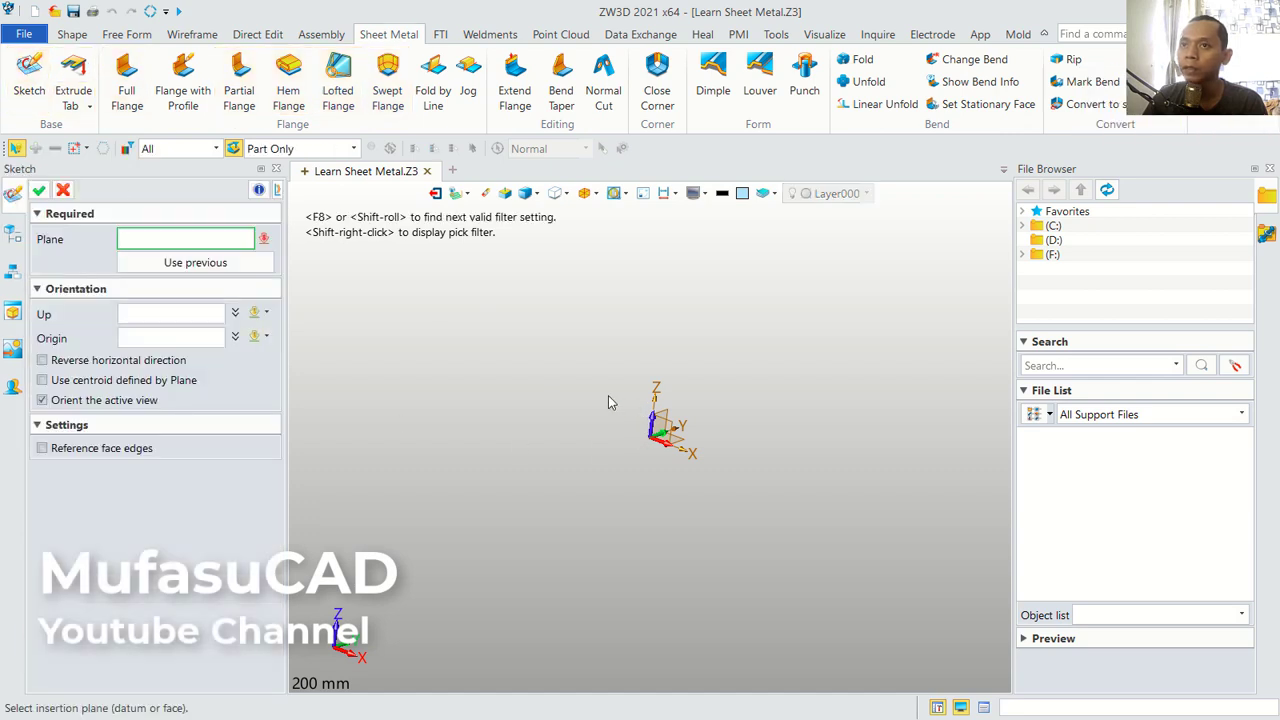
pyautogui.click(685, 445)
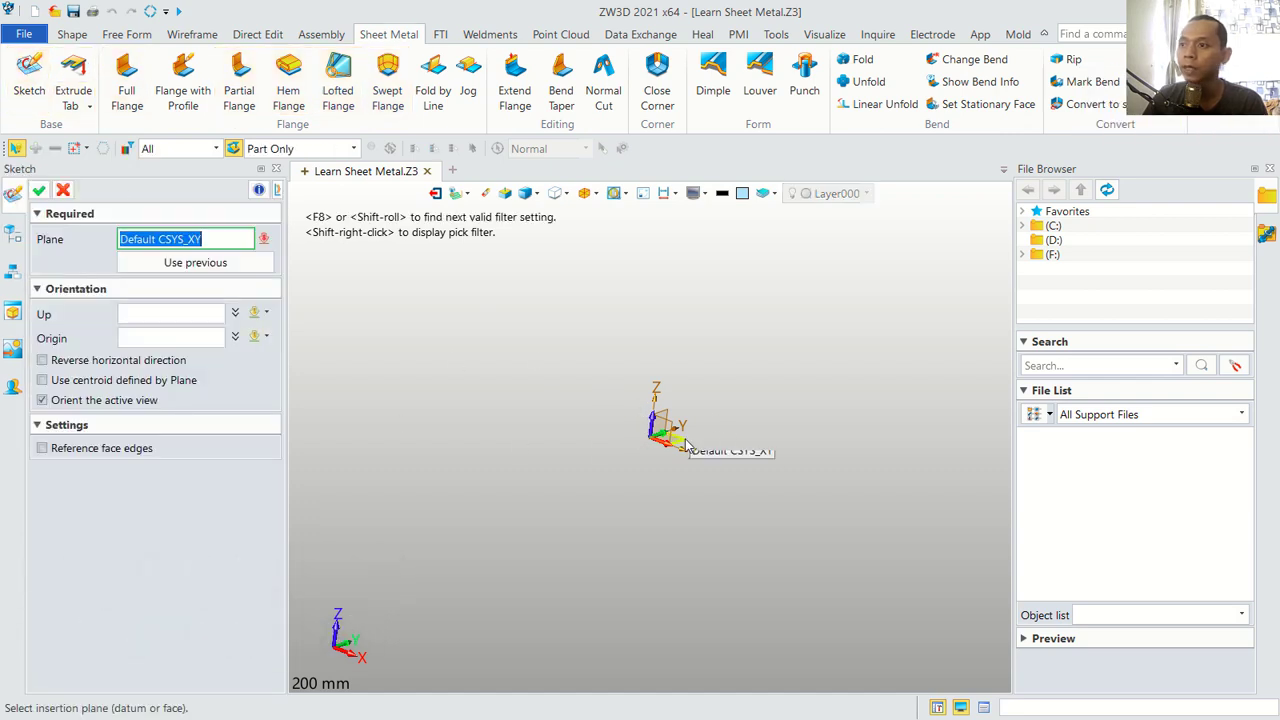
pyautogui.click(683, 443)
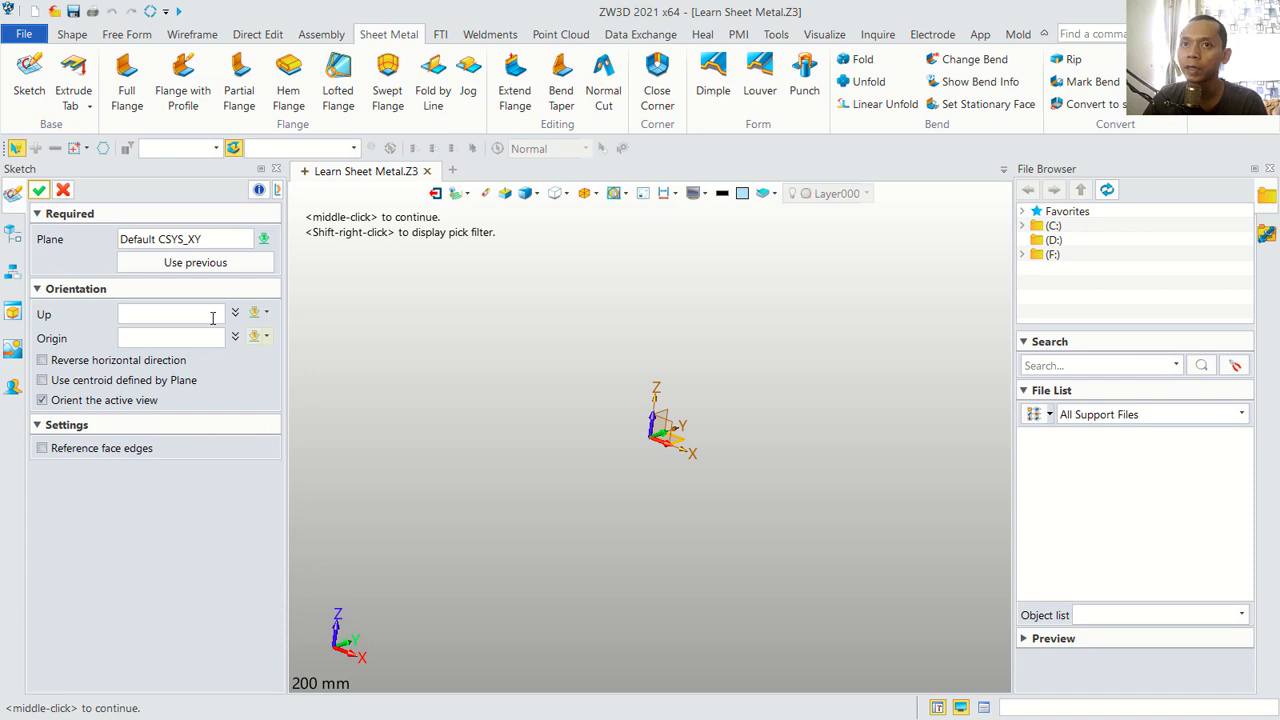
pyautogui.click(38, 192)
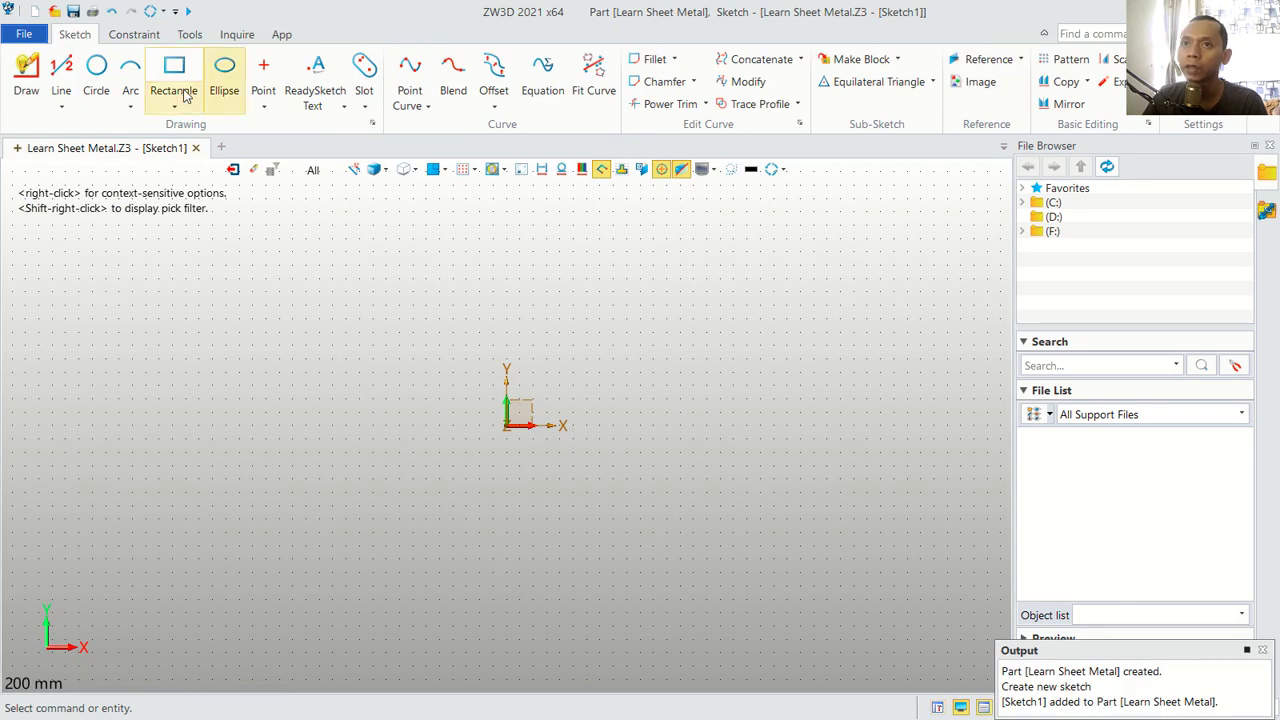
# Draw a 130 × 70 mm rectangle and exit the sketch
pyautogui.click(185, 95)
pyautogui.click(398, 332)
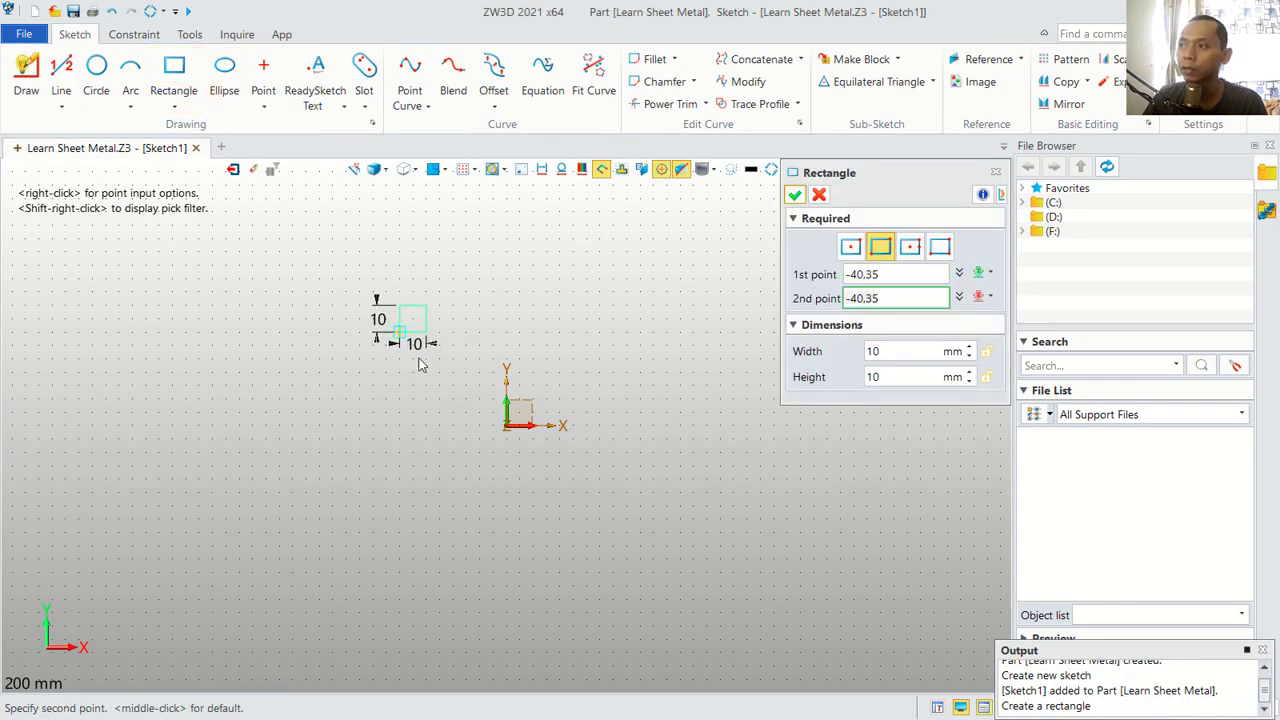
pyautogui.click(720, 518)
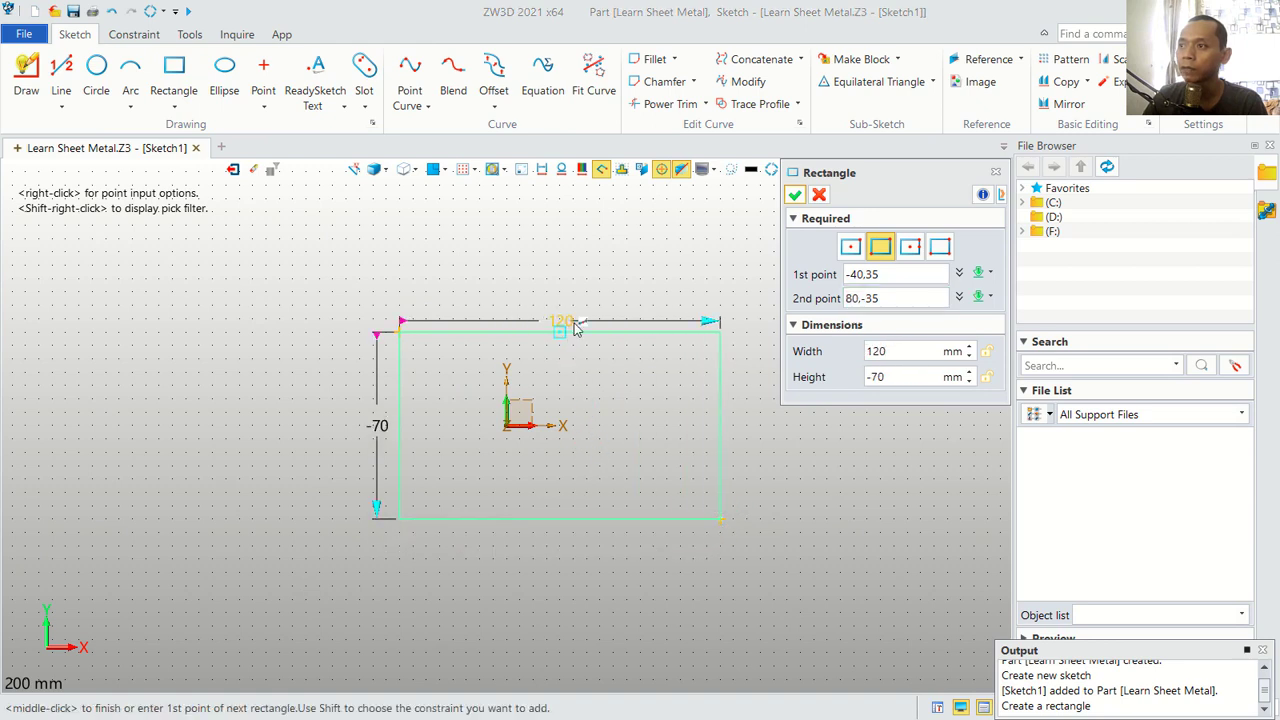
pyautogui.click(866, 351)
pyautogui.write('1')
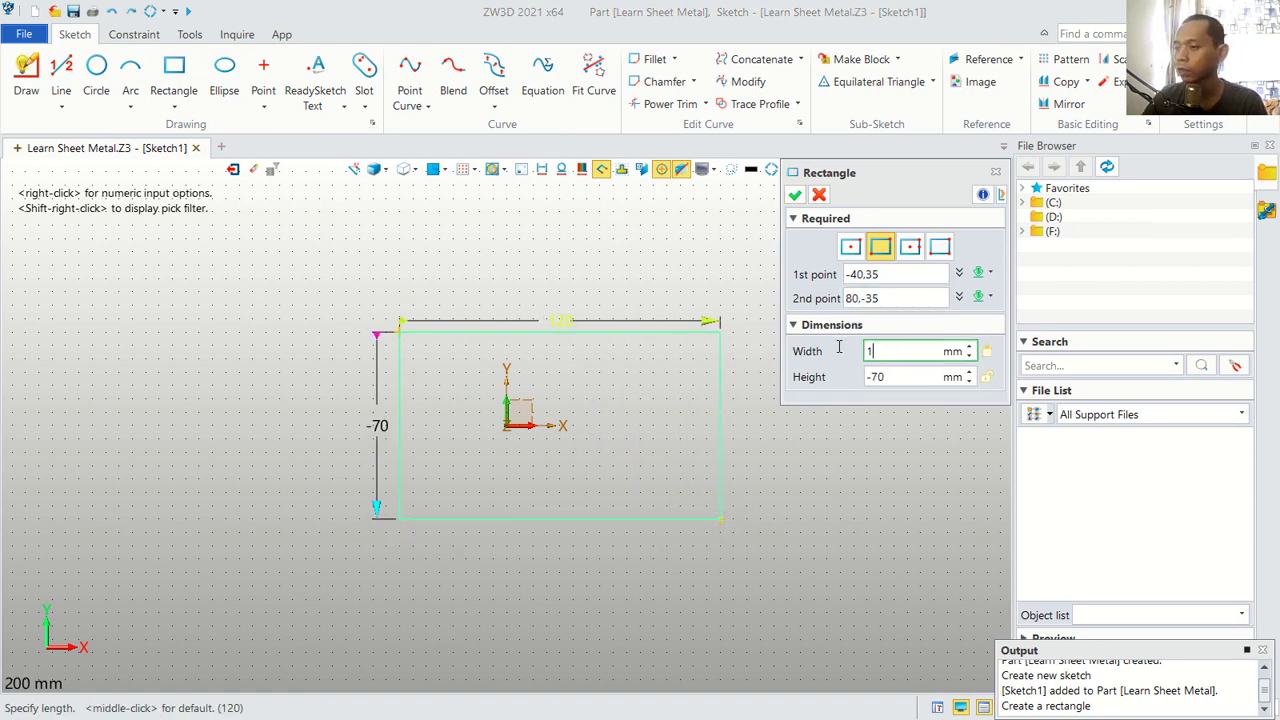
pyautogui.write('30')
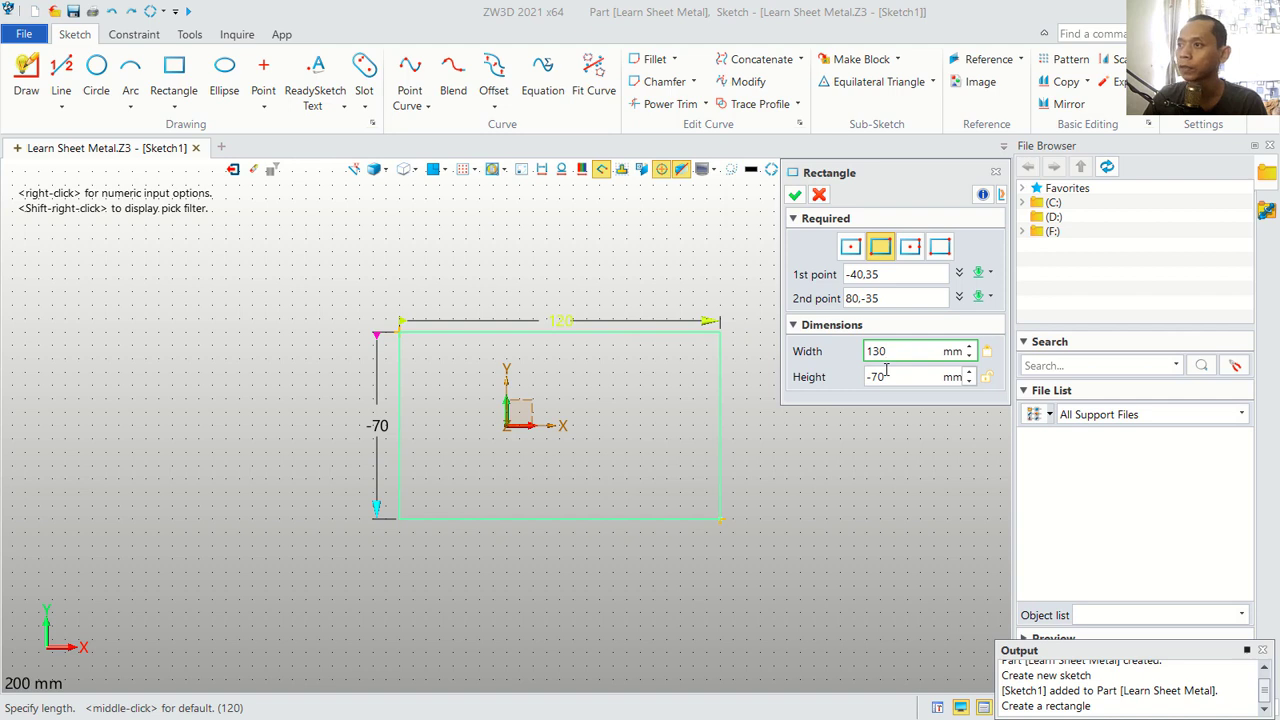
pyautogui.click(795, 194)
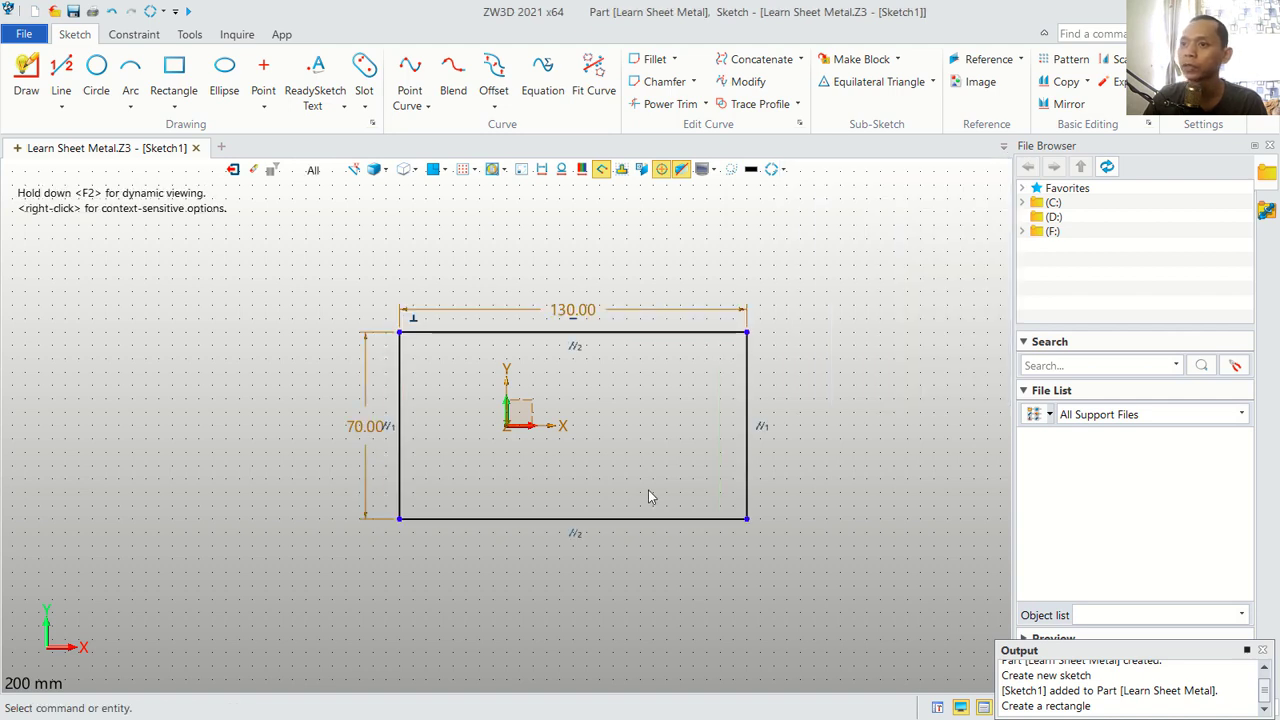
pyautogui.scroll(1, 542, 437)
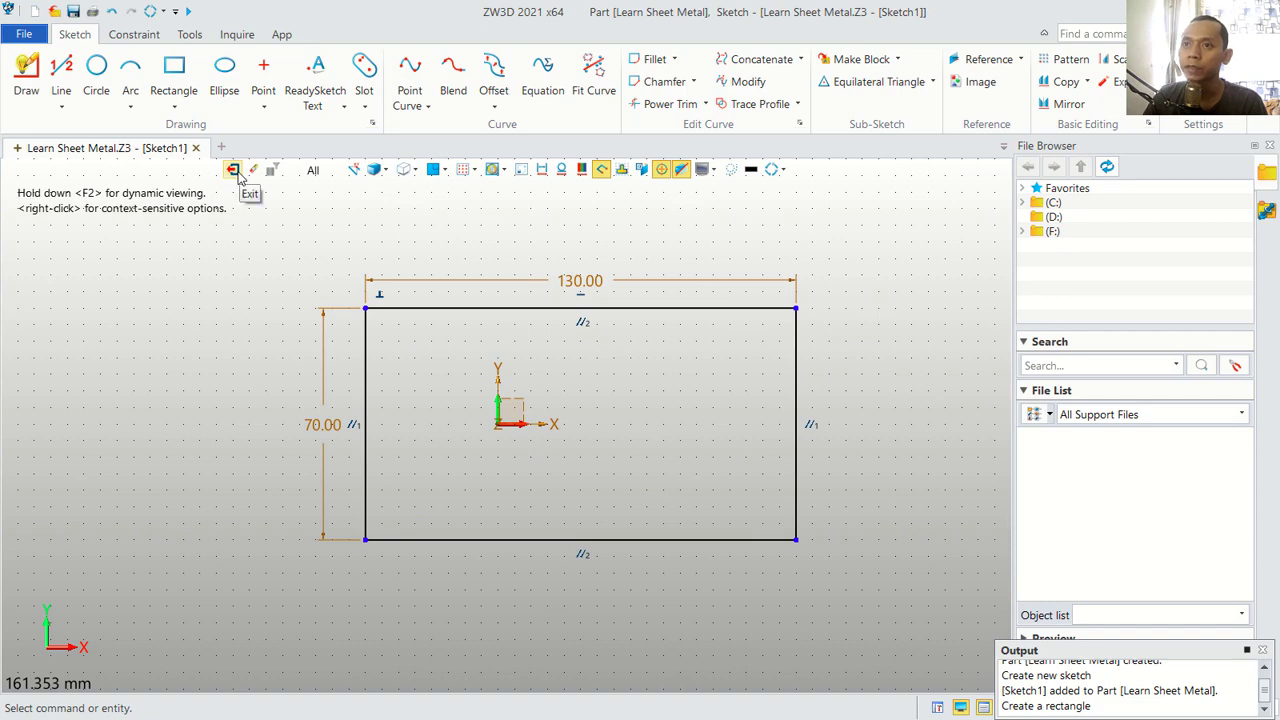
pyautogui.click(236, 172)
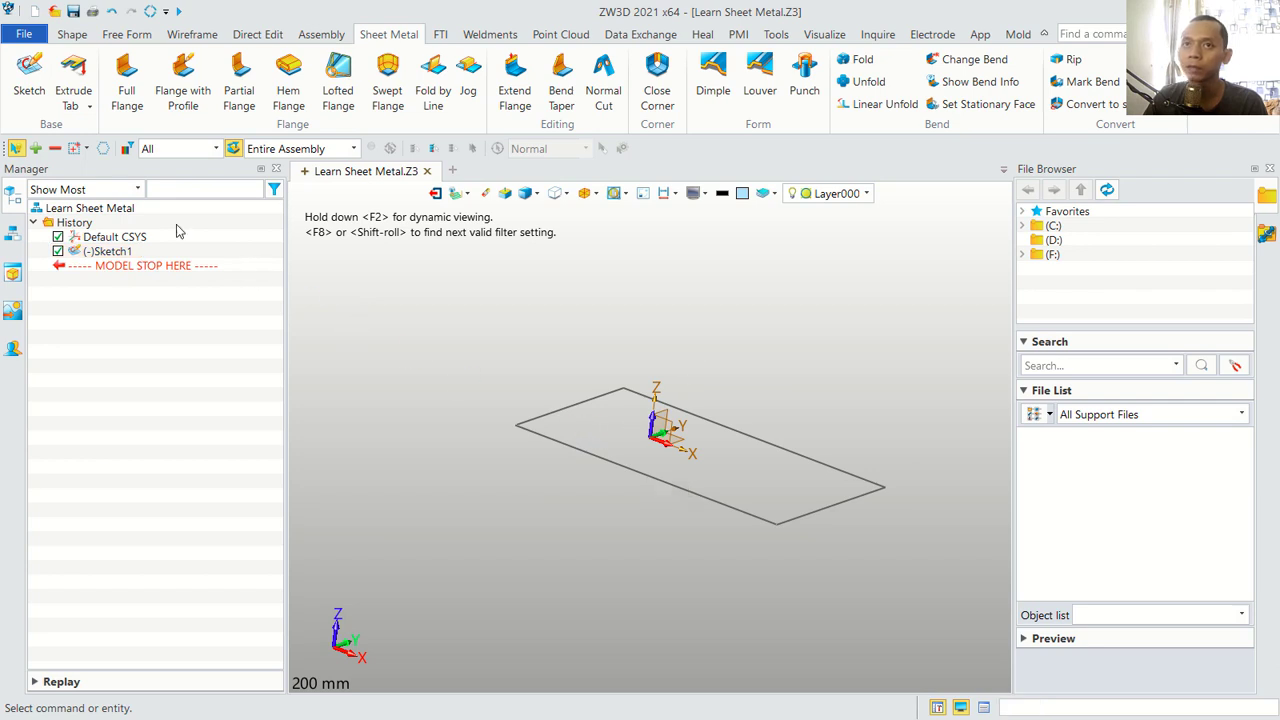
# Extrude Sketch1 into a 1 mm thick sheet-metal tab, Tab1
pyautogui.click(71, 75)
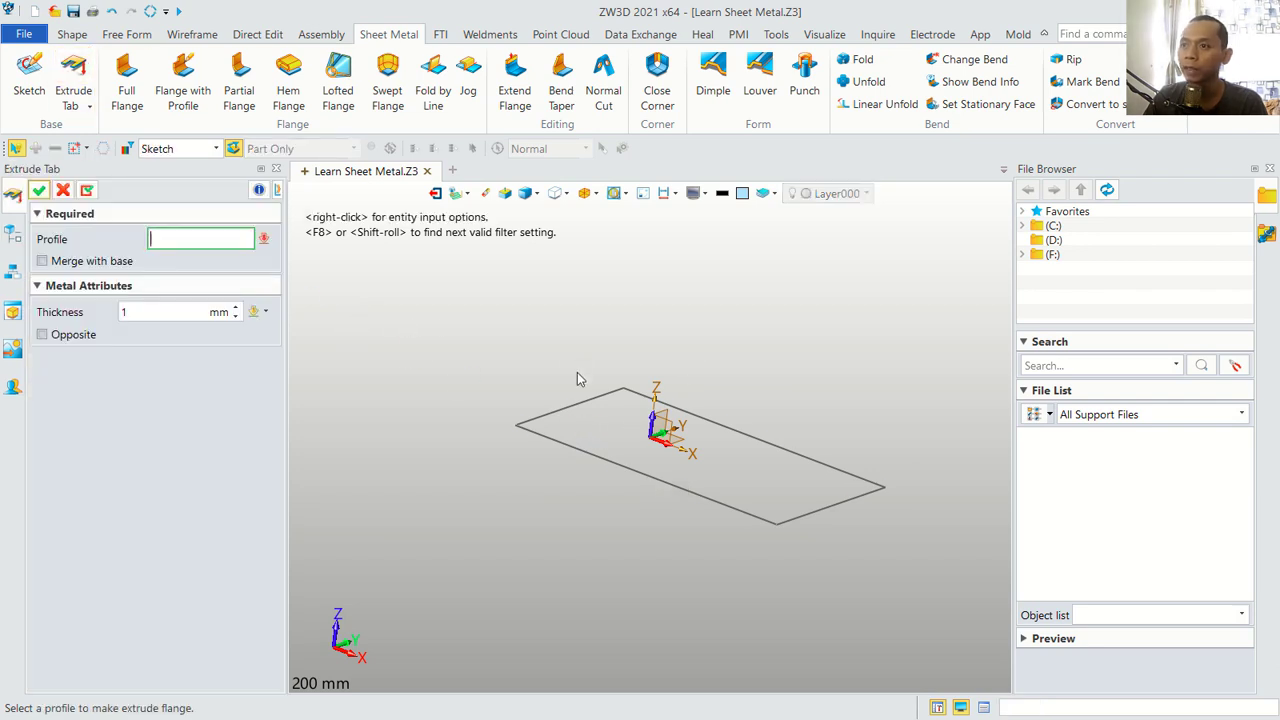
pyautogui.click(580, 400)
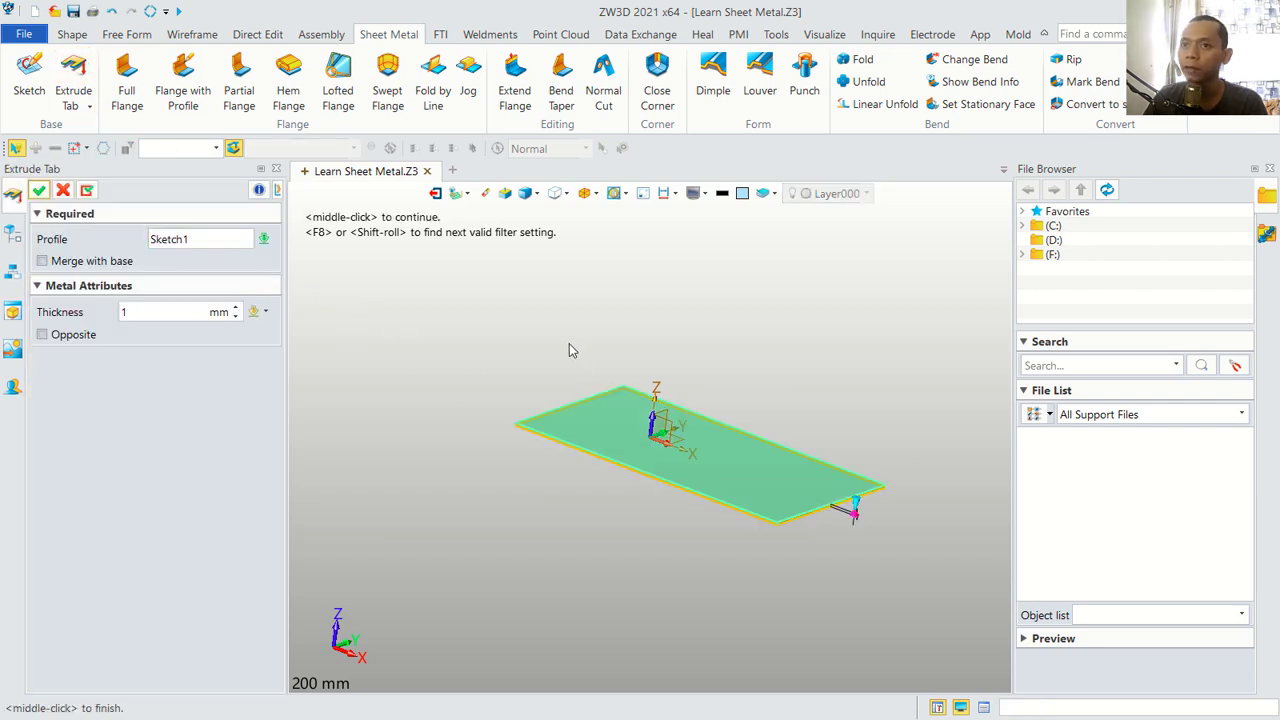
pyautogui.click(138, 311)
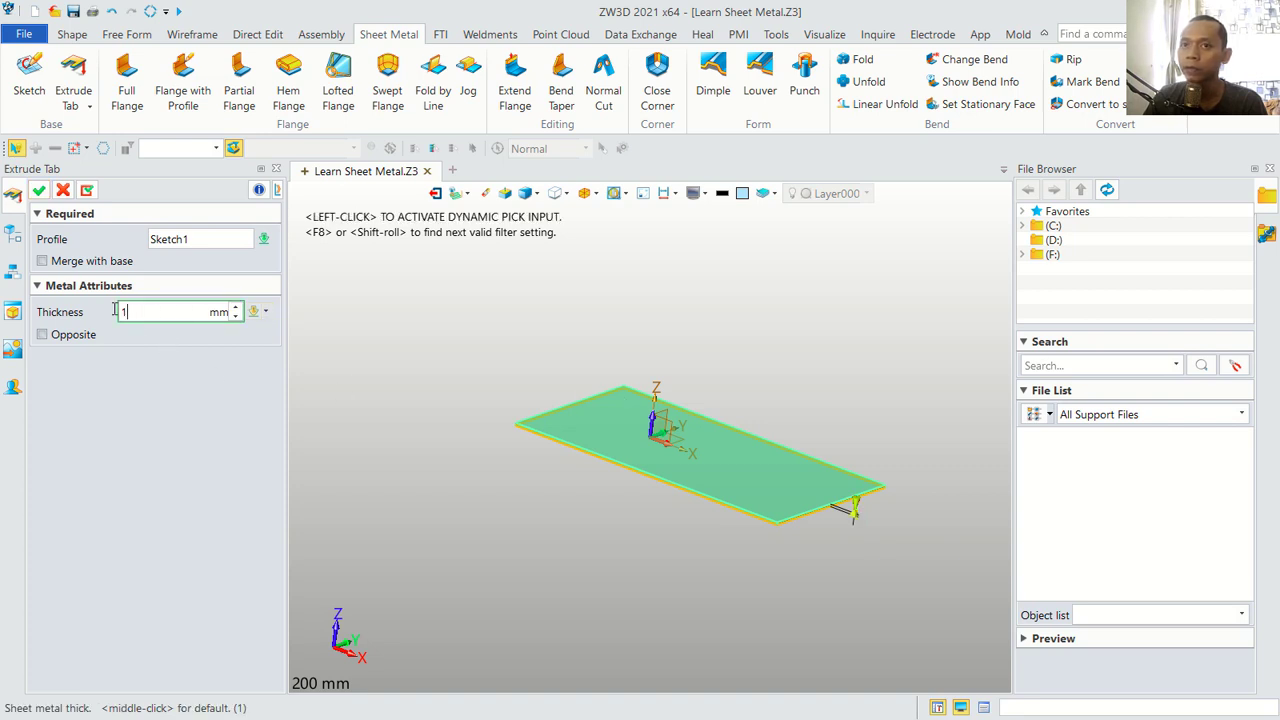
pyautogui.click(38, 192)
pyautogui.scroll(2, 648, 432)
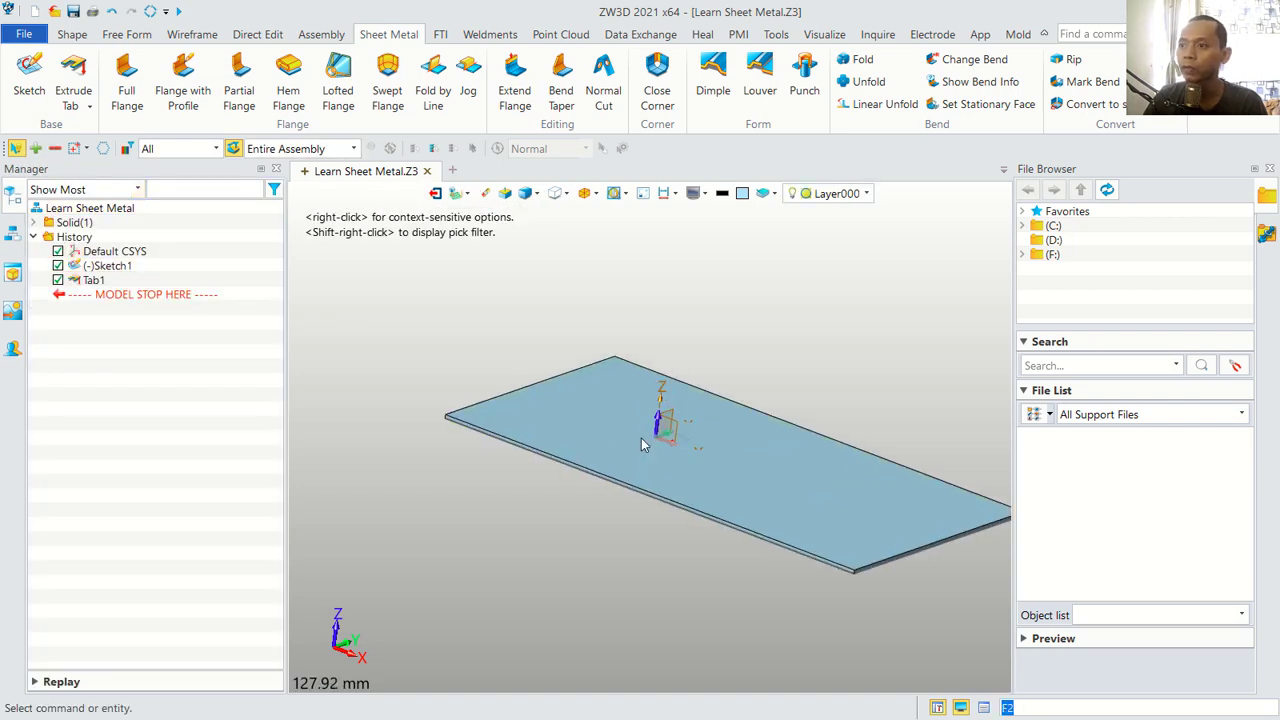
pyautogui.moveTo(750, 345)
pyautogui.mouseDown(button='middle')
pyautogui.moveTo(720, 309)
pyautogui.moveTo(803, 371)
pyautogui.moveTo(745, 340)
pyautogui.mouseUp(button='middle')
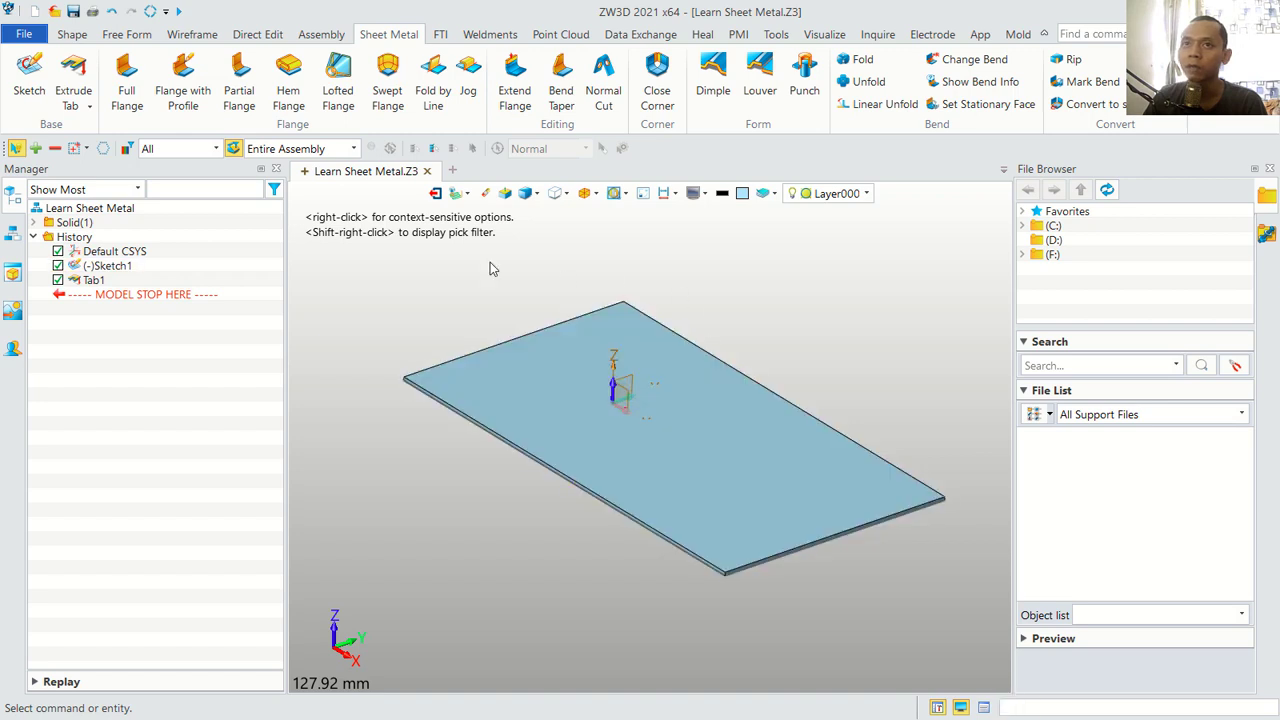
# Pick four plate edges for 40 mm full flanges
pyautogui.click(127, 82)
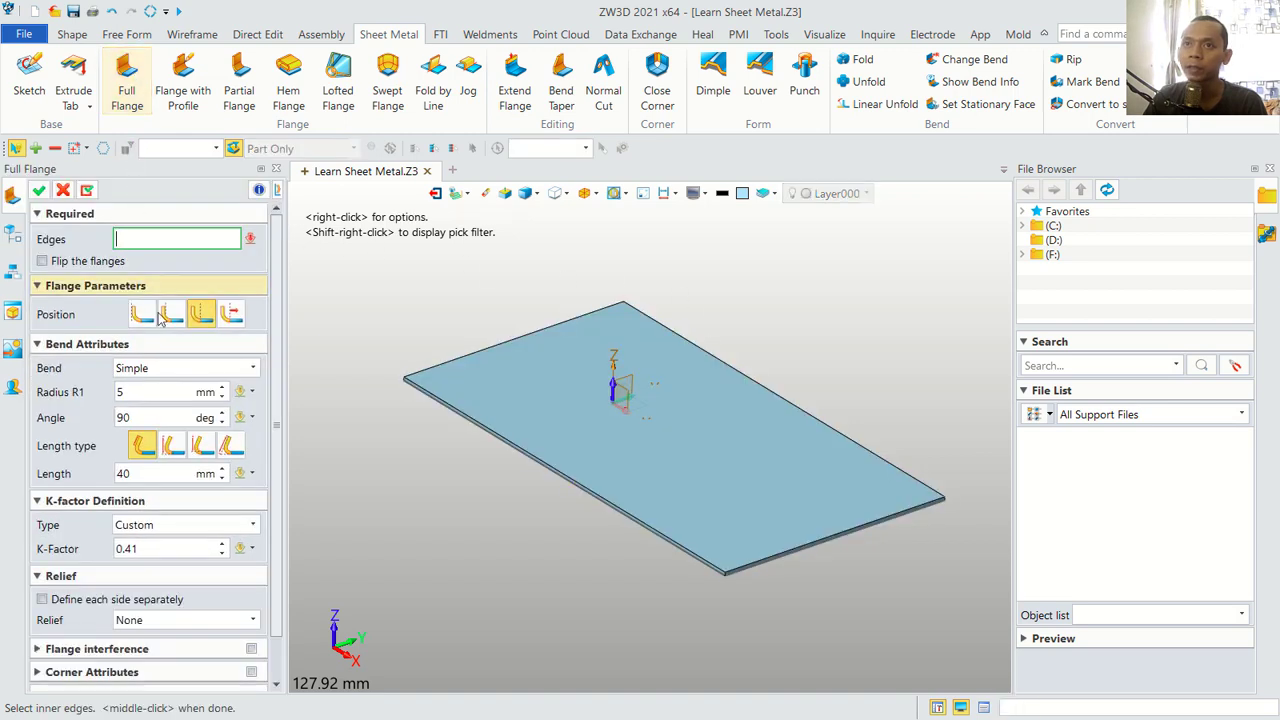
pyautogui.click(560, 488)
pyautogui.click(562, 487)
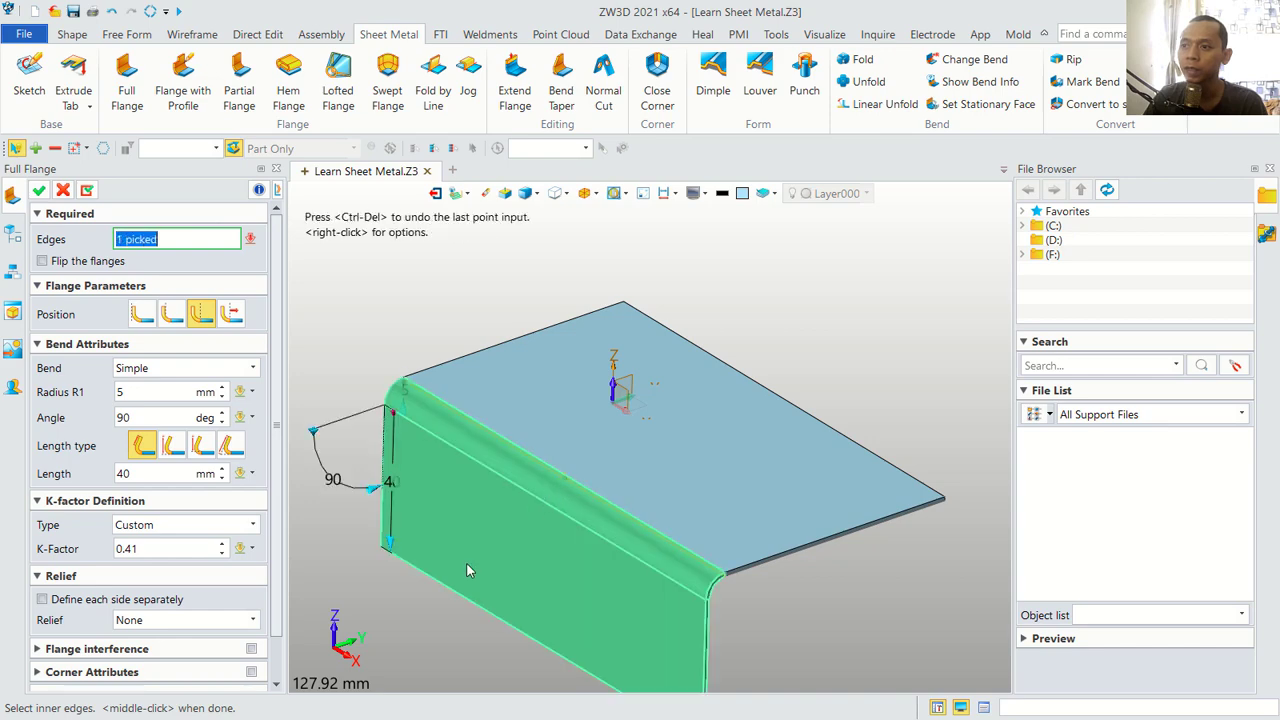
pyautogui.click(768, 573)
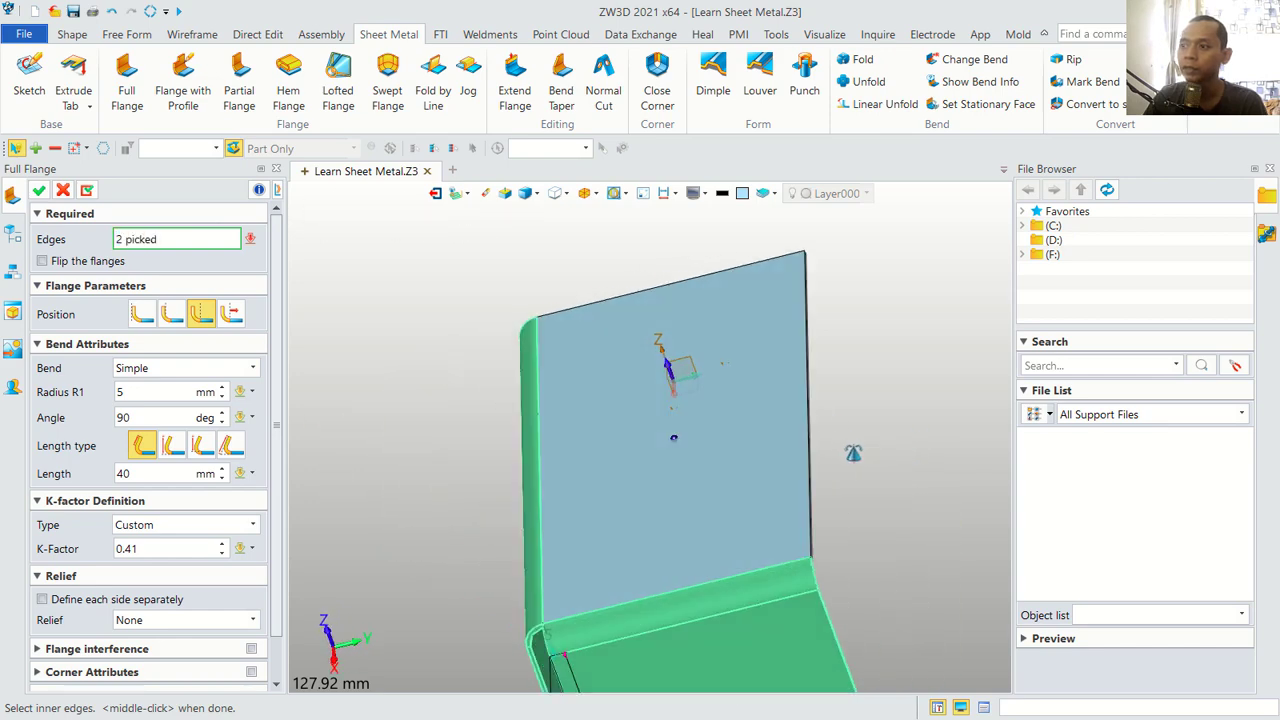
pyautogui.moveTo(913, 450)
pyautogui.mouseDown(button='right')
pyautogui.moveTo(746, 481)
pyautogui.moveTo(912, 457)
pyautogui.mouseUp(button='right')
pyautogui.click(754, 466)
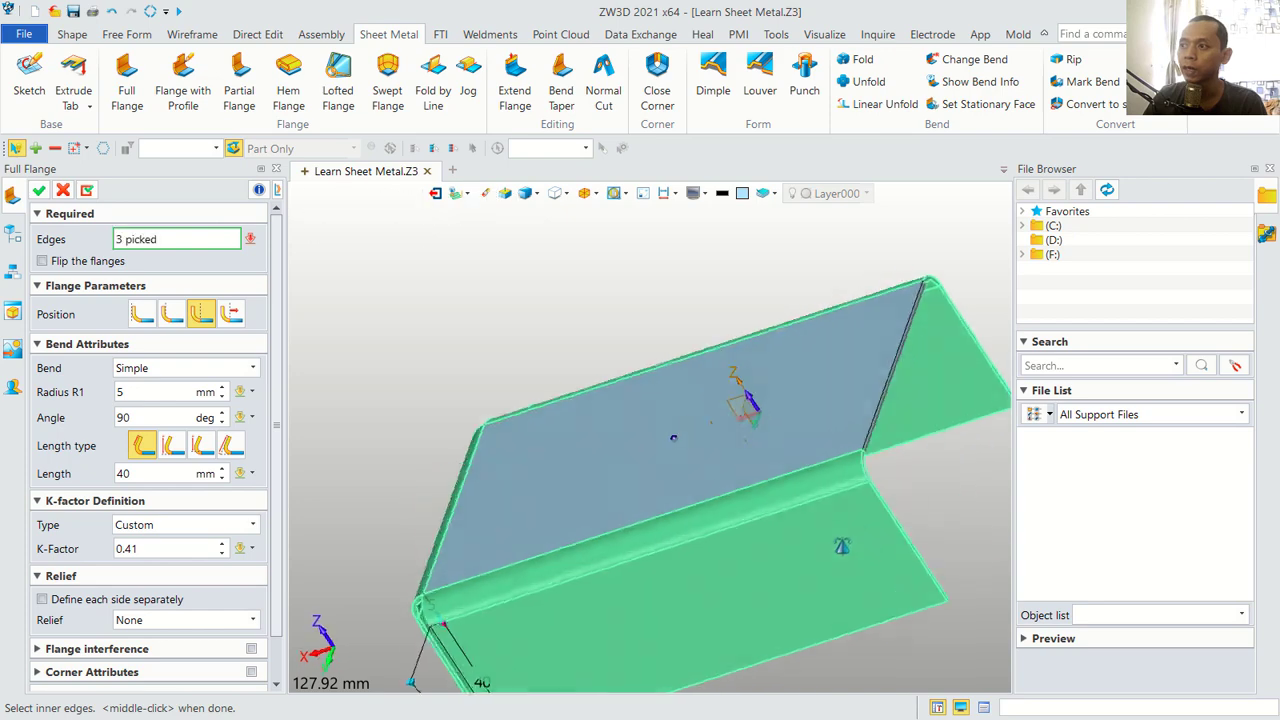
pyautogui.click(882, 419)
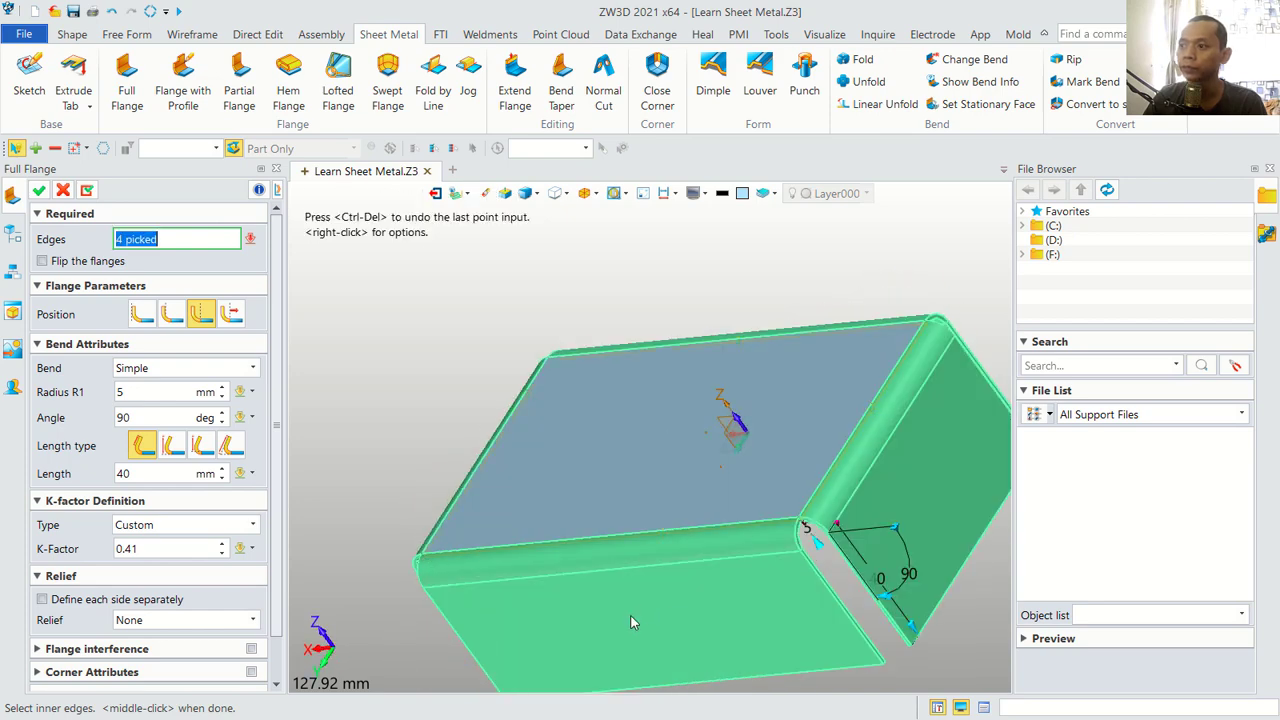
pyautogui.moveTo(877, 412); pyautogui.dragTo(740, 420, button='right')
pyautogui.moveTo(701, 581); pyautogui.dragTo(678, 530, button='right')
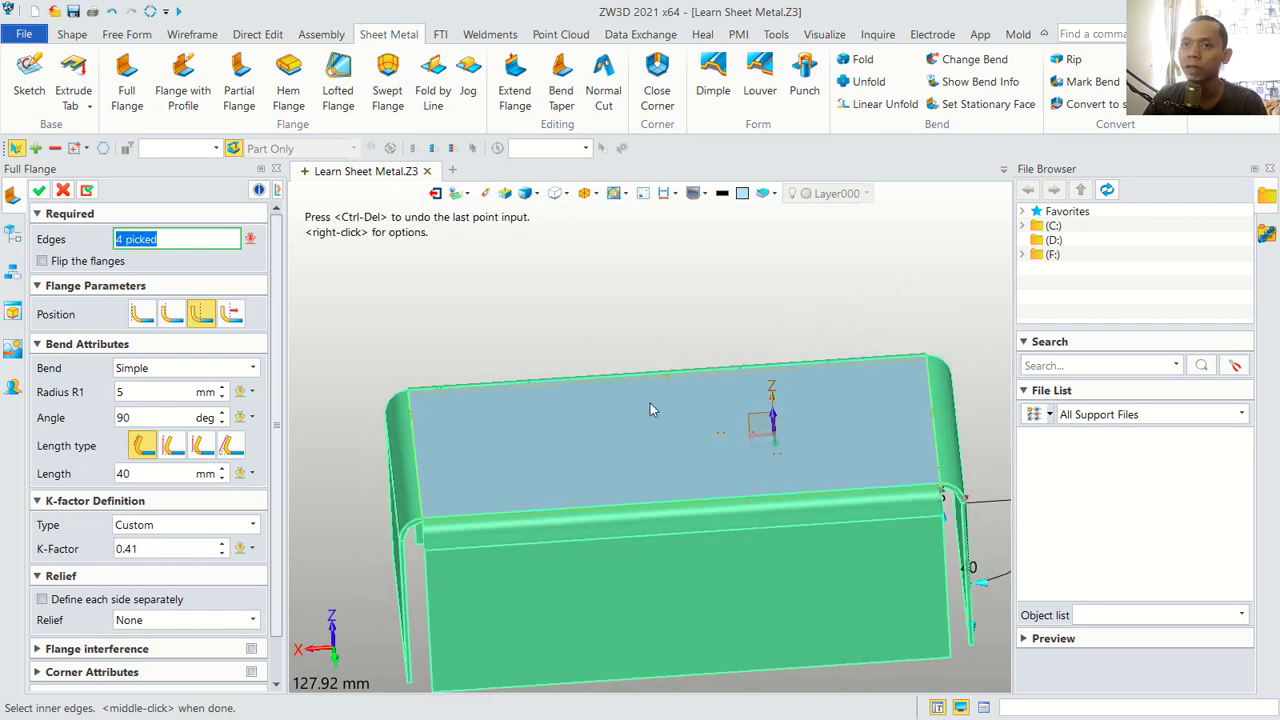
pyautogui.moveTo(650, 408); pyautogui.dragTo(655, 388, button='right')
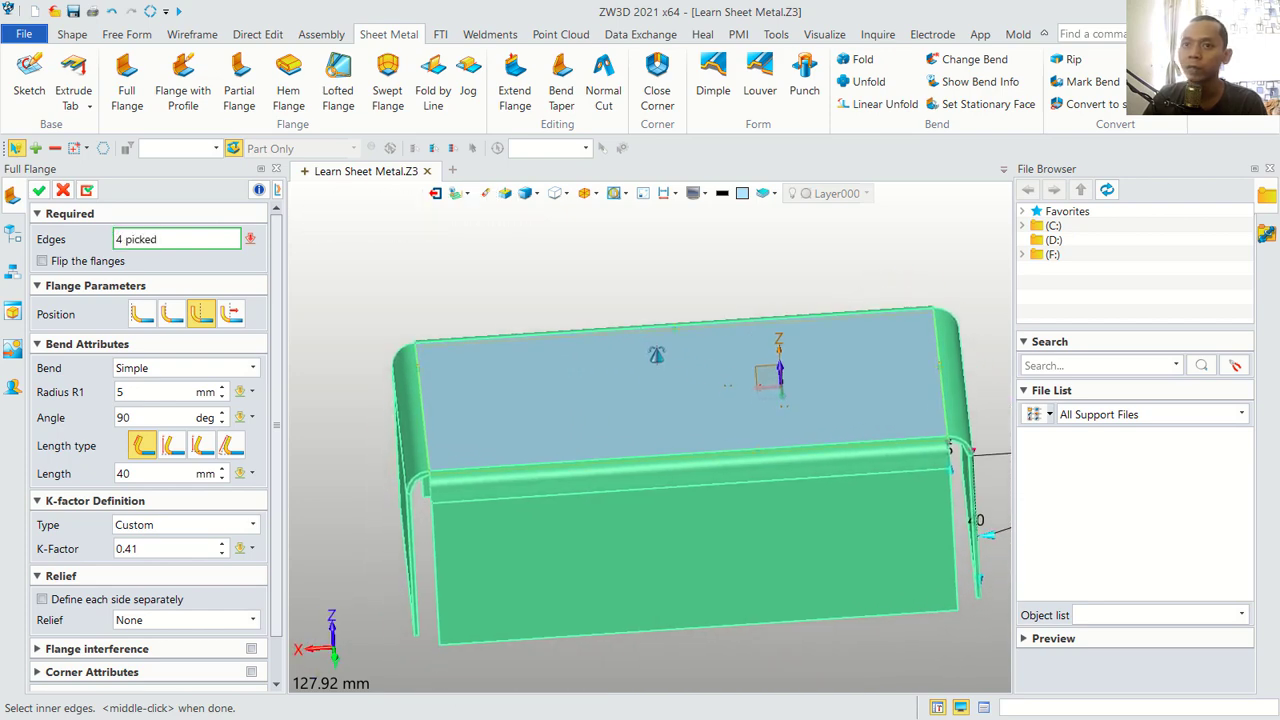
# Preview inside position and S bend, then revert to the original position and Simple bend
pyautogui.click(145, 318)
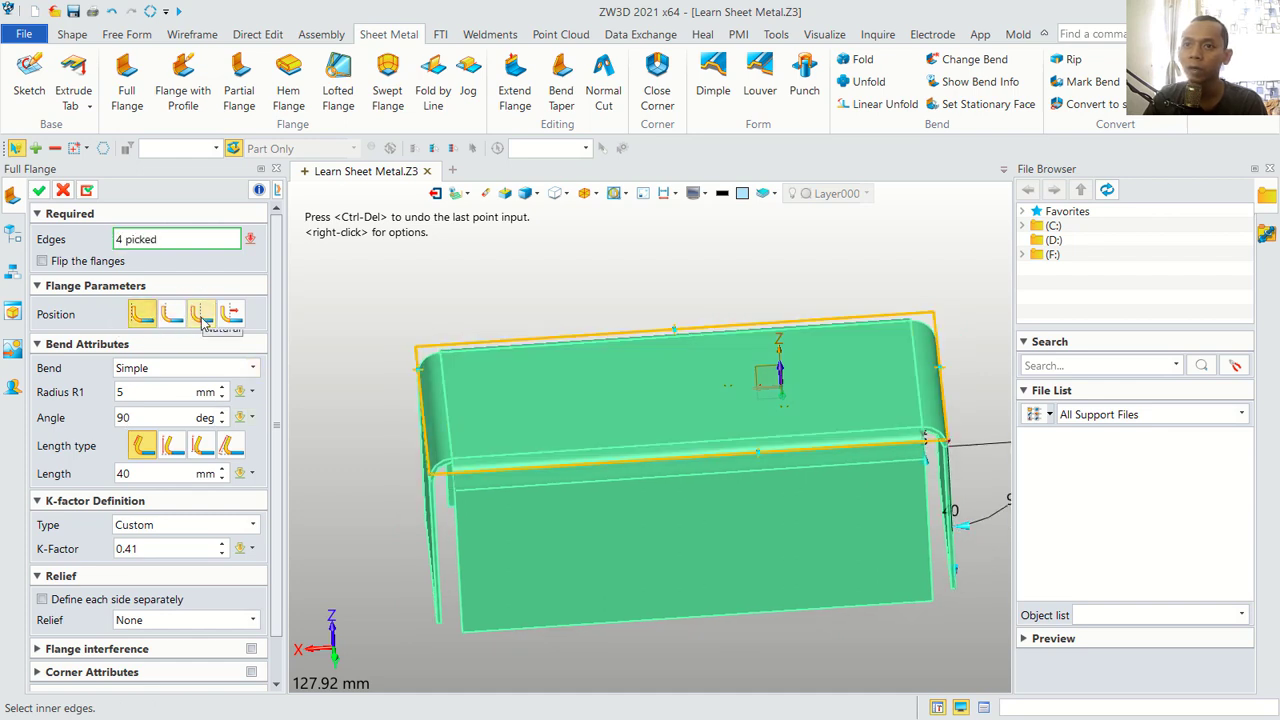
pyautogui.click(202, 316)
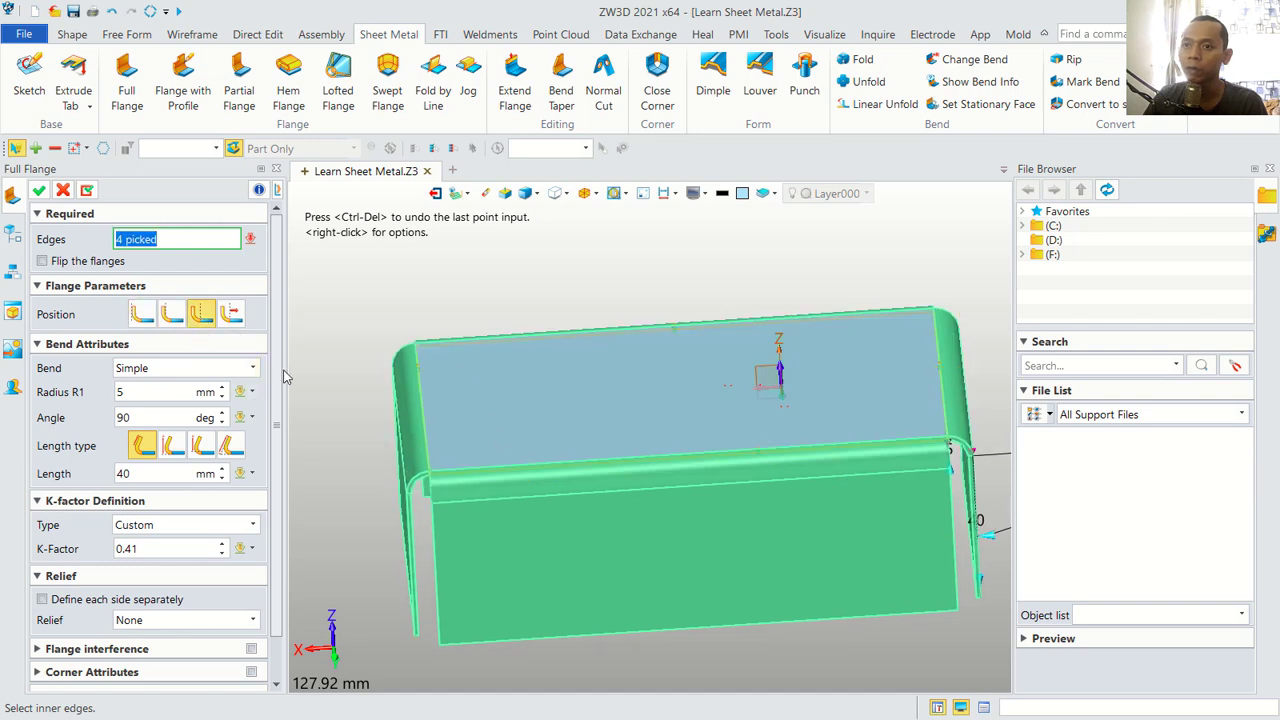
pyautogui.click(148, 370)
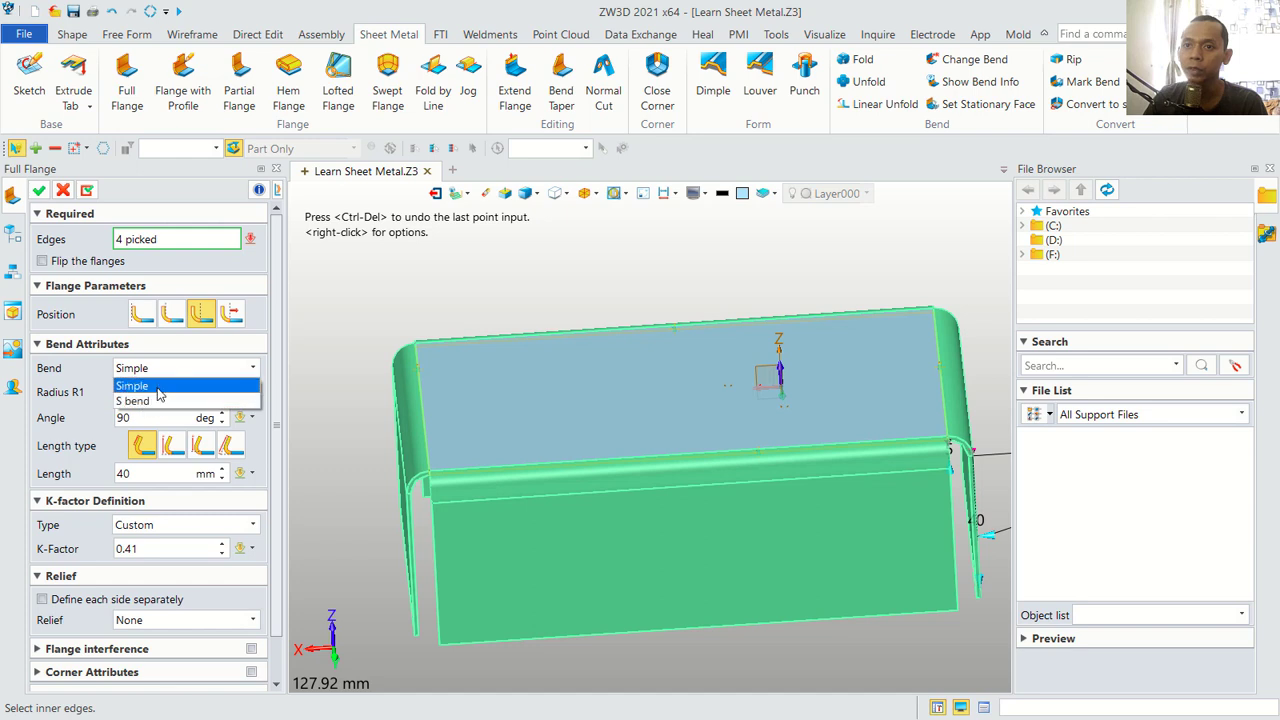
pyautogui.click(171, 403)
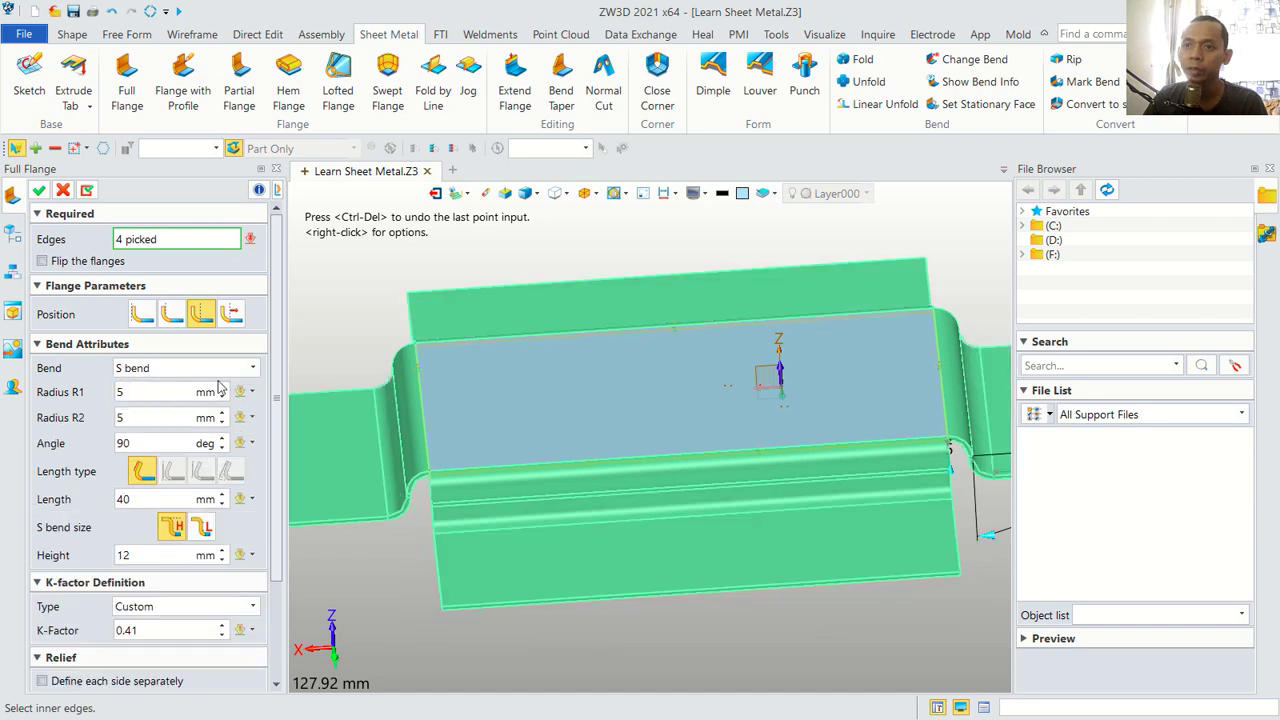
pyautogui.click(180, 368)
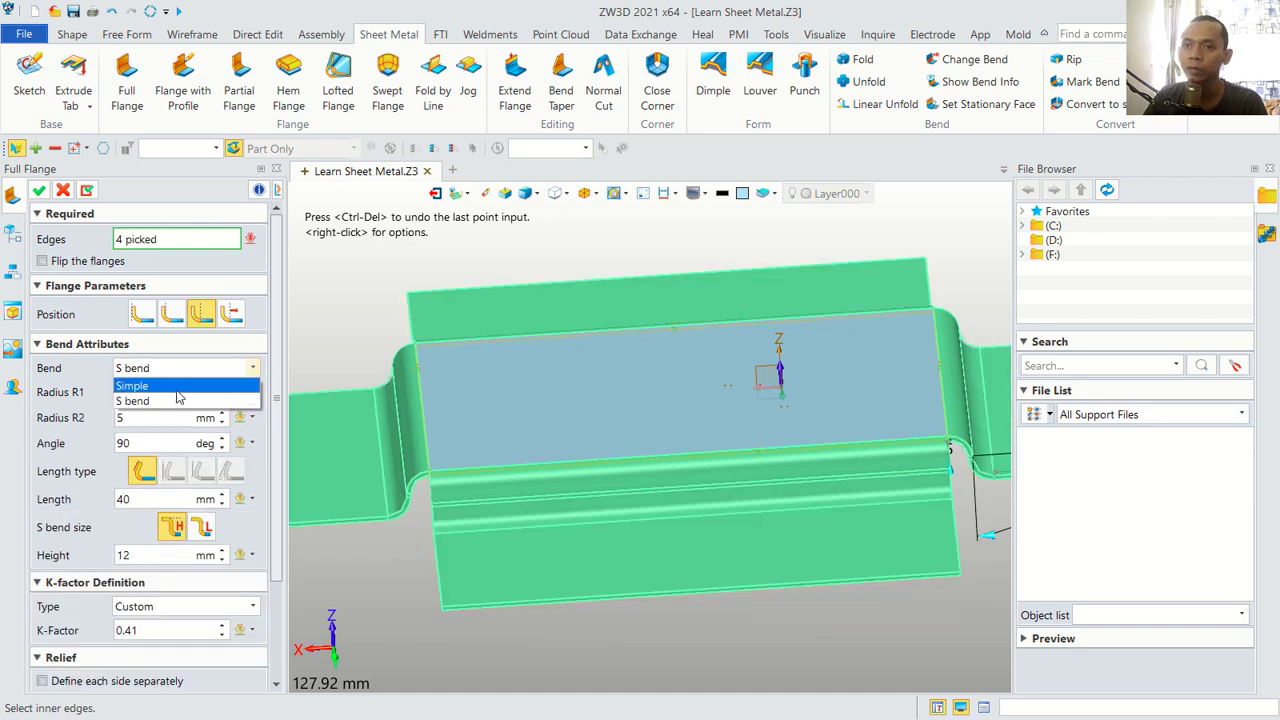
pyautogui.click(170, 385)
# Set bend radius R1 to 3 mm, keep 90° and 40 mm, and create AddFlange1
pyautogui.click(119, 393)
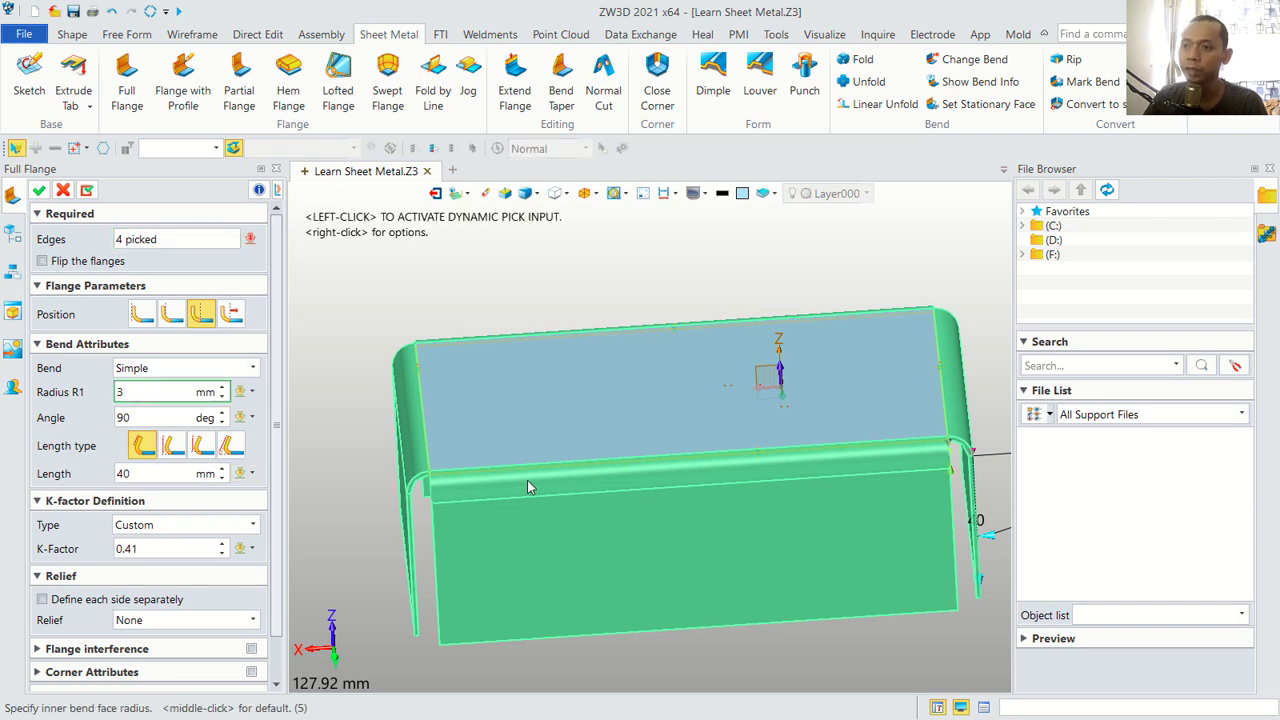
pyautogui.press('Return')
pyautogui.click(171, 417)
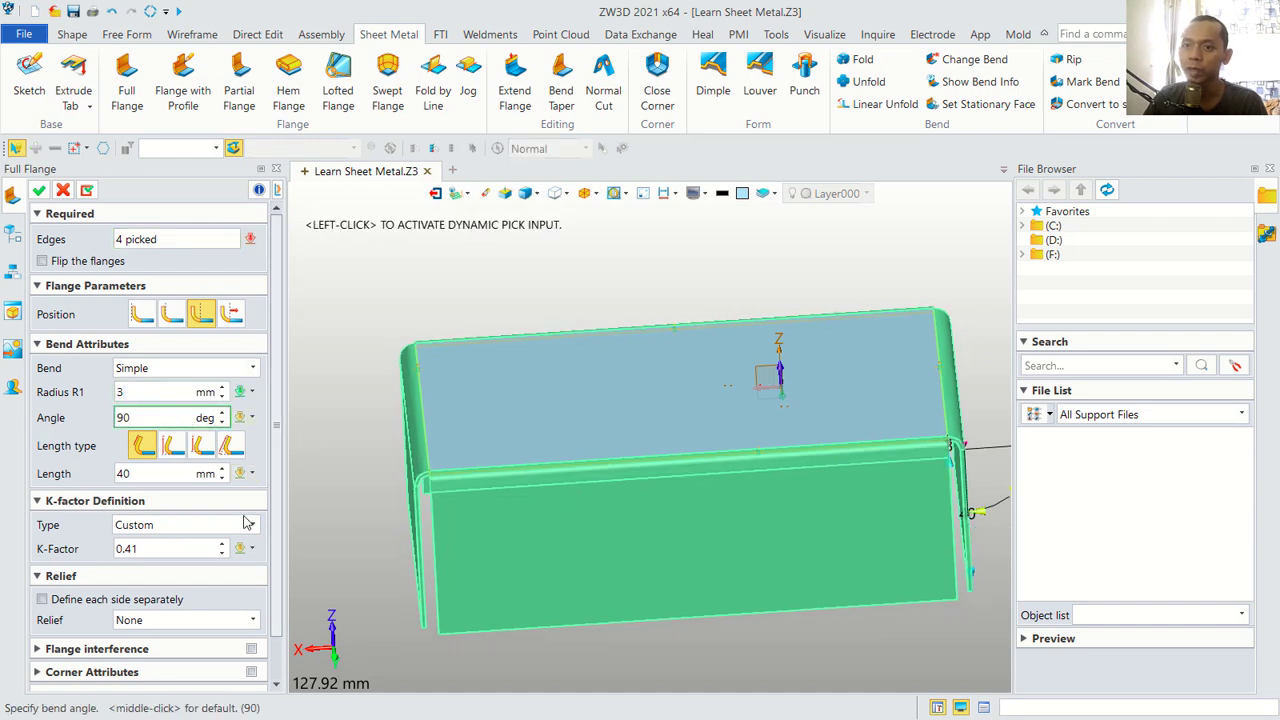
pyautogui.click(124, 476)
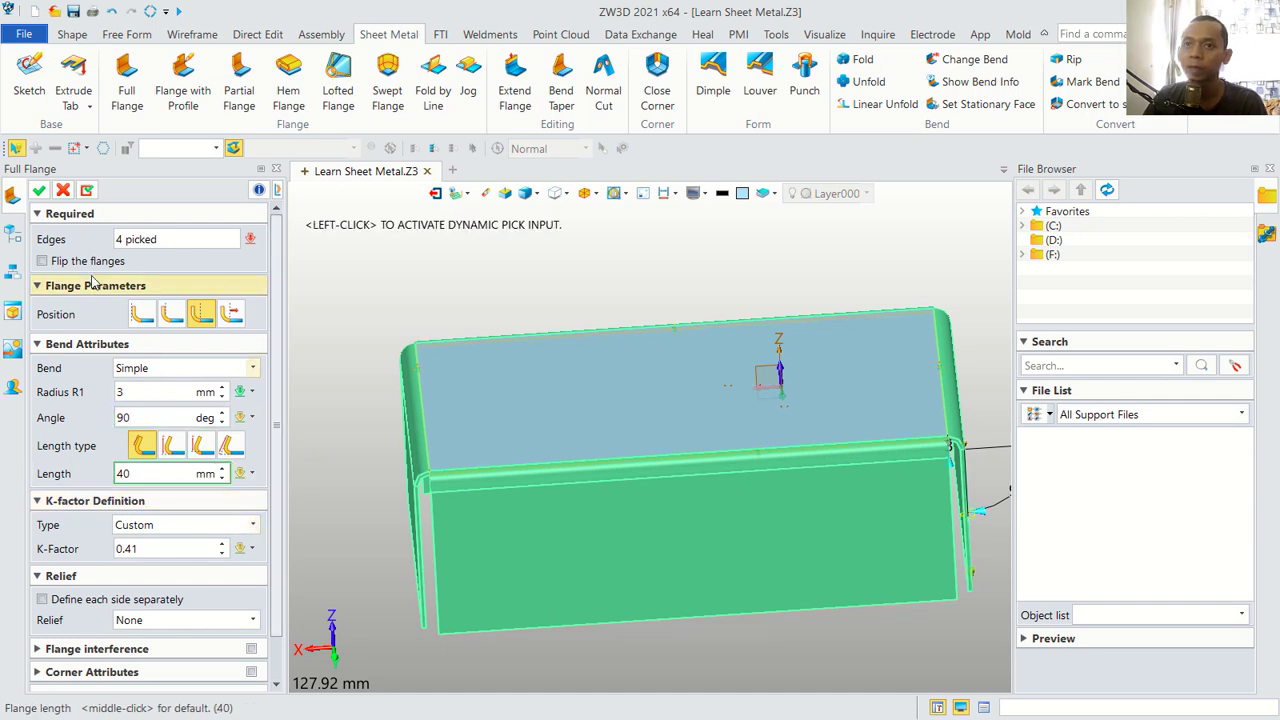
pyautogui.click(38, 193)
pyautogui.moveTo(593, 534); pyautogui.dragTo(589, 518, button='middle')
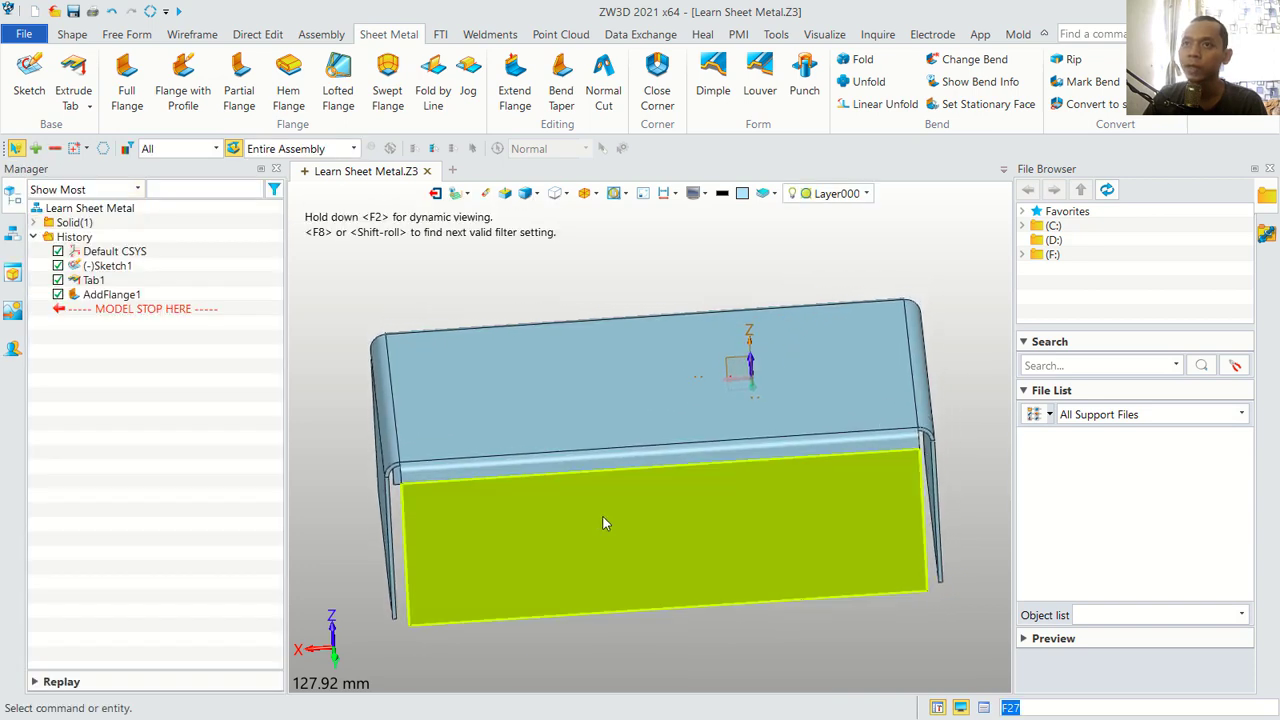
# Pick the front flange's bottom edge E63 for a partial flange
pyautogui.click(240, 97)
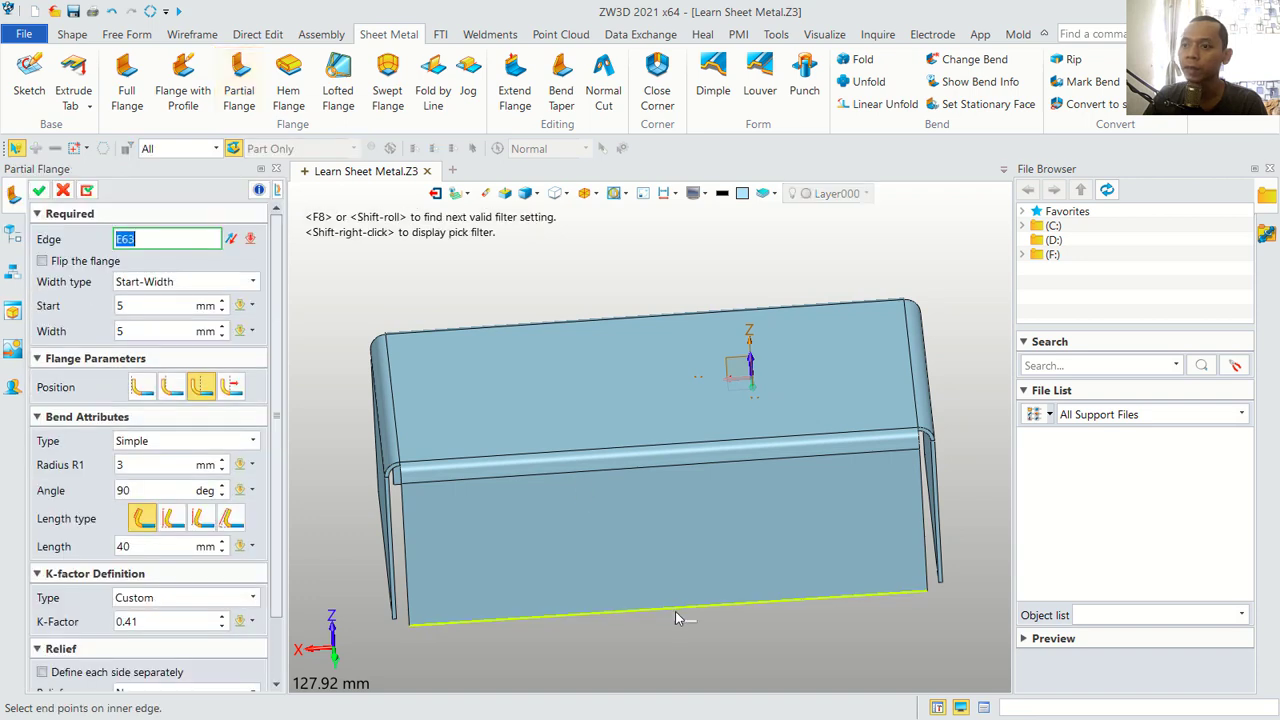
pyautogui.scroll(2, 479, 561)
pyautogui.scroll(1, 481, 556)
pyautogui.click(489, 530)
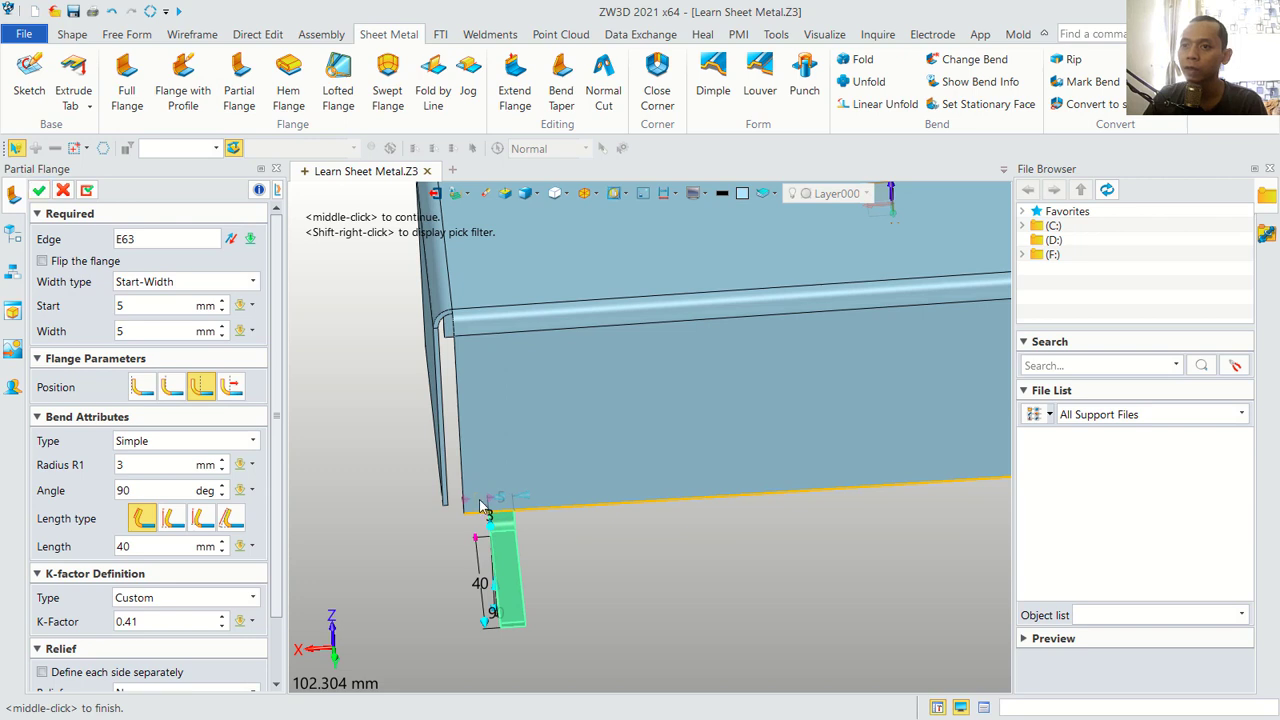
# Set start 0, width 10, length 10 and radius 3, then create the tab
pyautogui.click(133, 306)
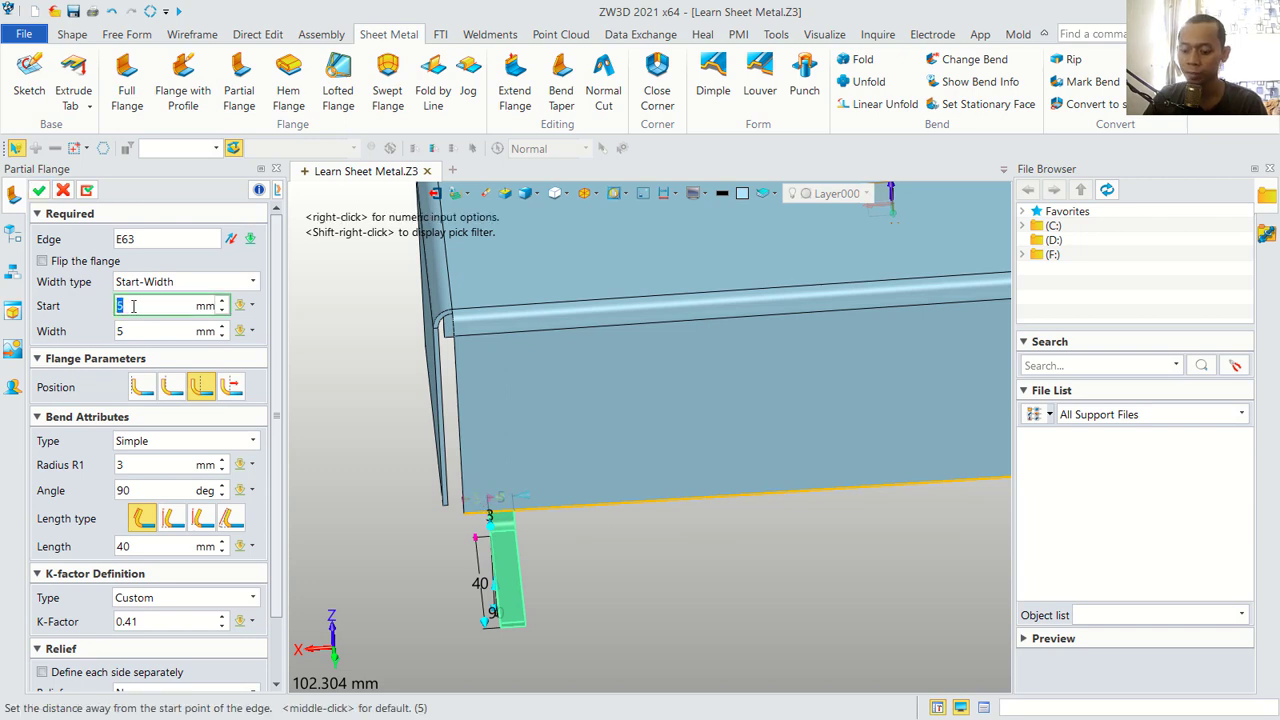
pyautogui.write('0')
pyautogui.click(129, 331)
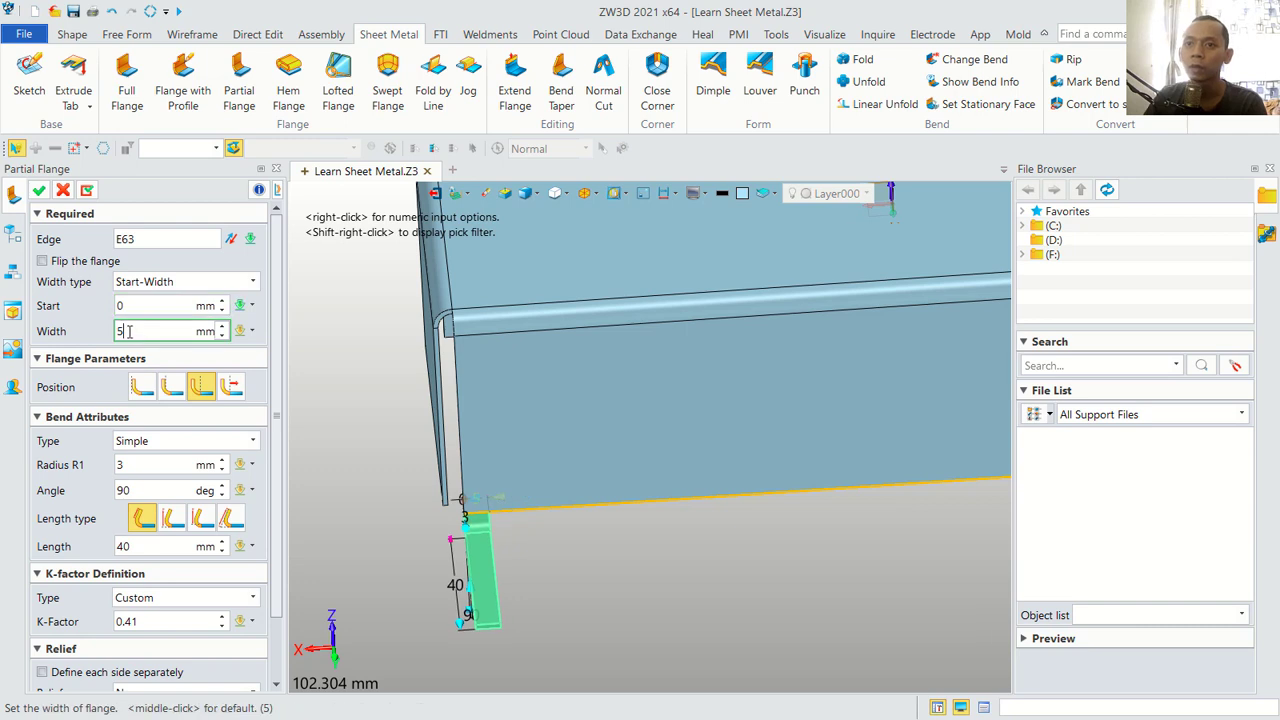
pyautogui.write('10')
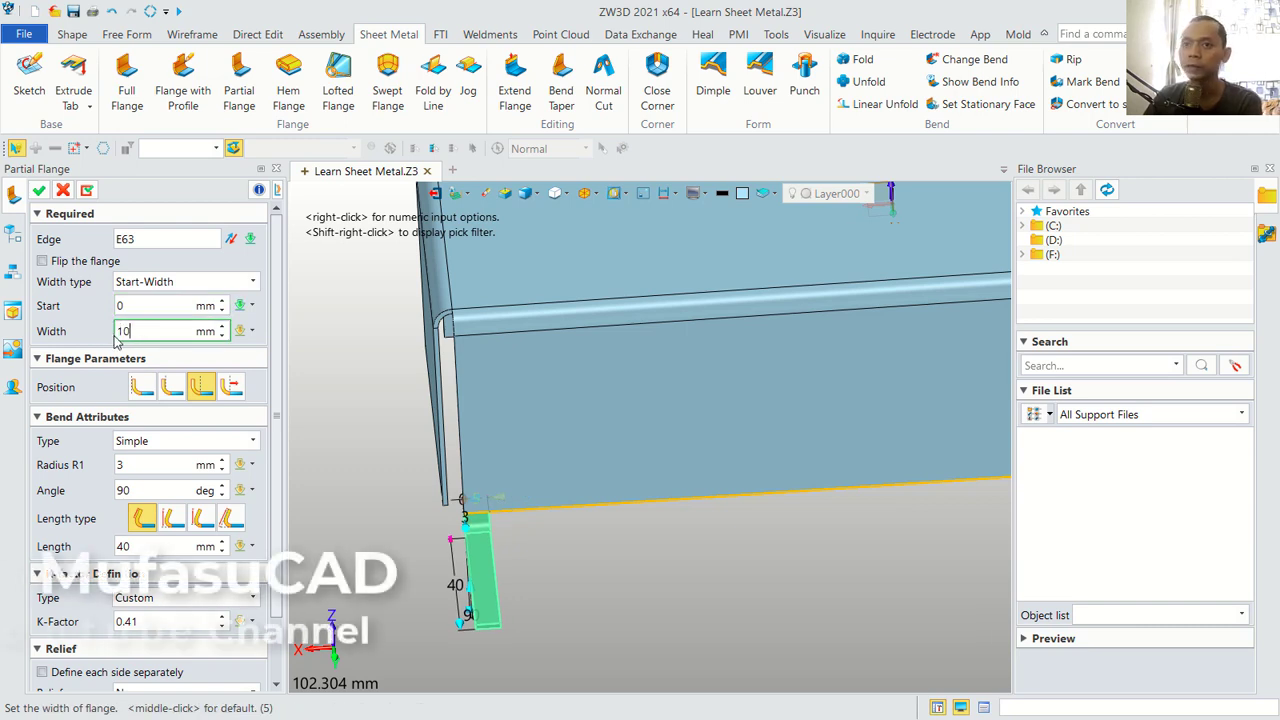
pyautogui.click(163, 547)
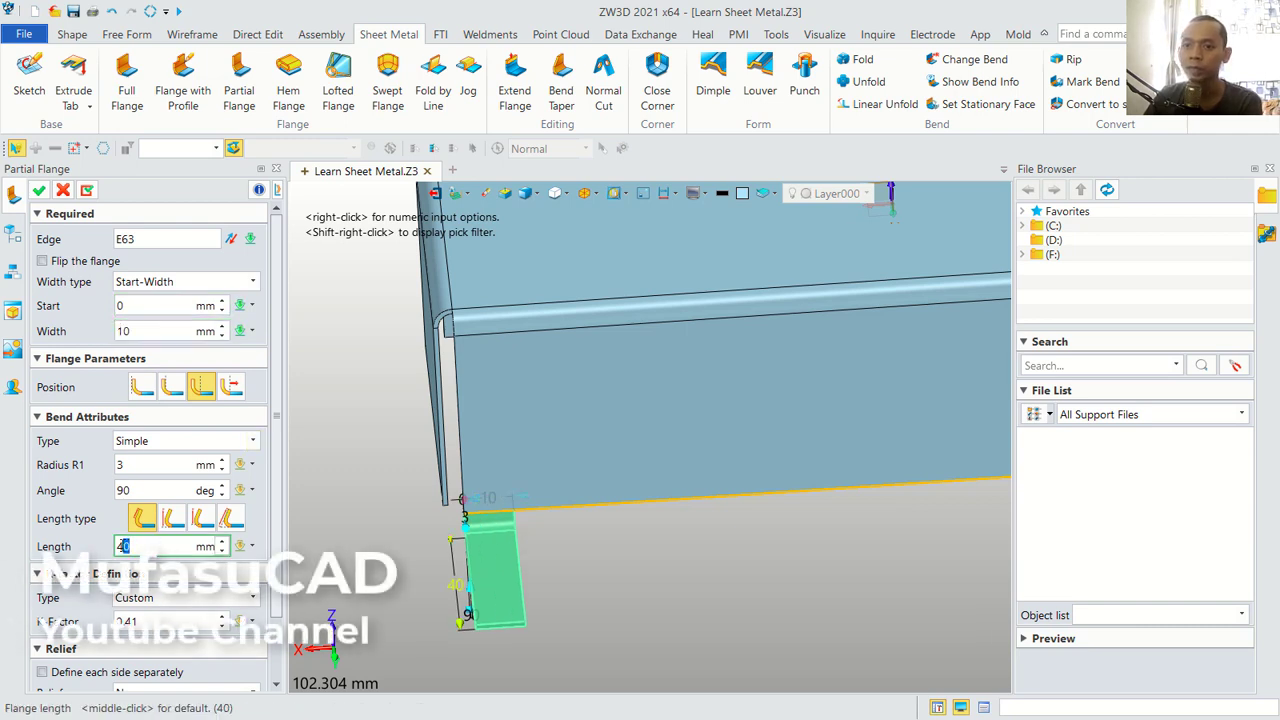
pyautogui.write('10')
pyautogui.click(172, 466)
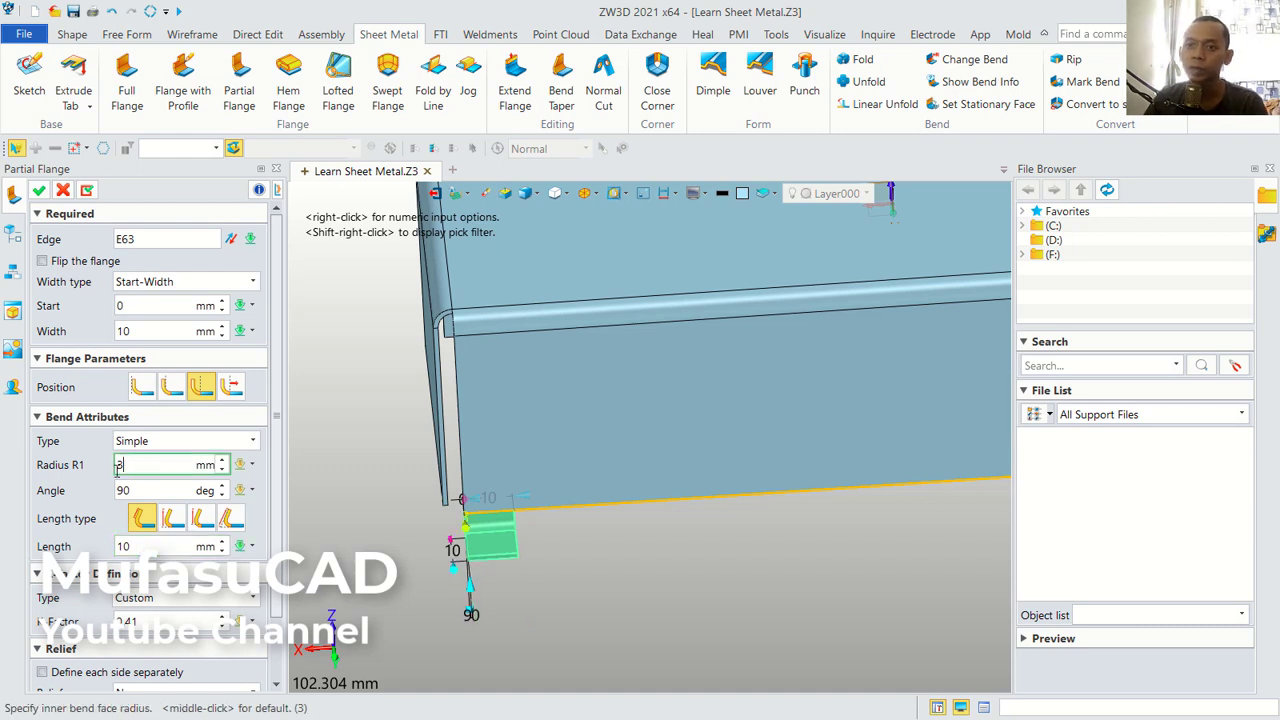
pyautogui.click(38, 190)
pyautogui.moveTo(674, 542); pyautogui.dragTo(441, 489, button='middle')
pyautogui.scroll(-2, 441, 489)
pyautogui.moveTo(533, 490); pyautogui.dragTo(323, 246, button='middle')
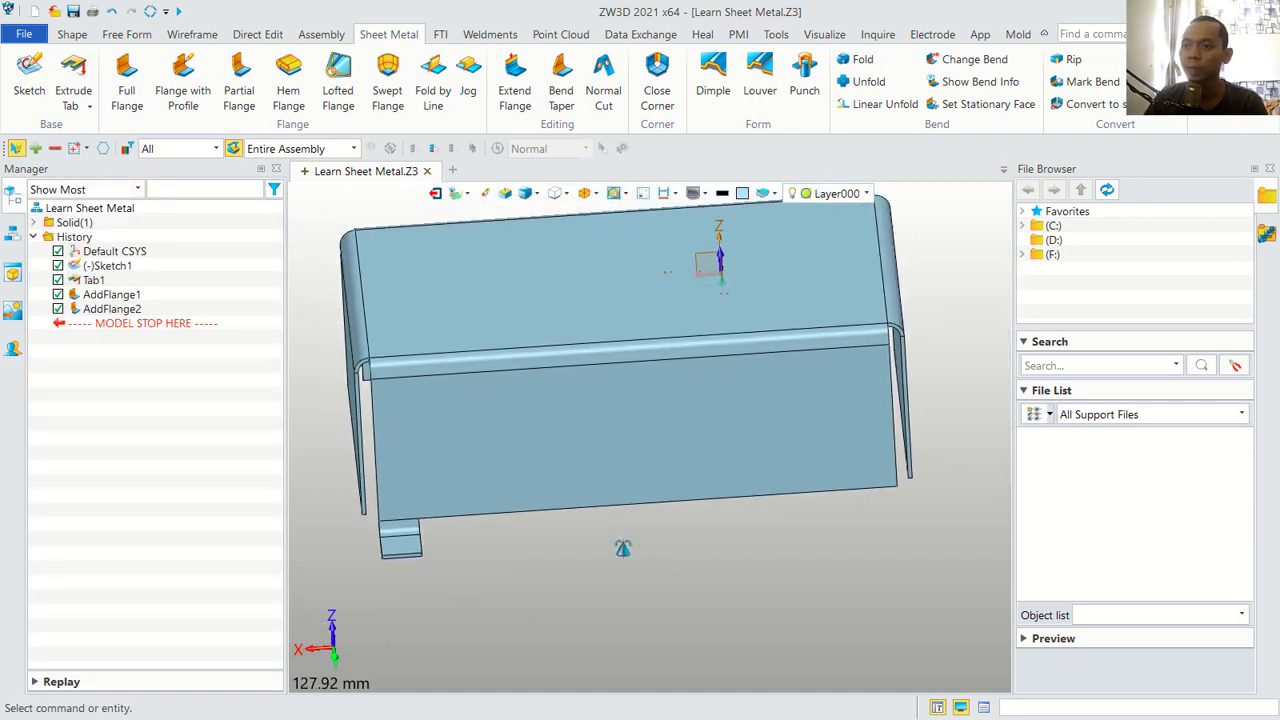
# Add a second 10 mm partial flange tab on edge E98 starting at 110 mm
pyautogui.click(240, 80)
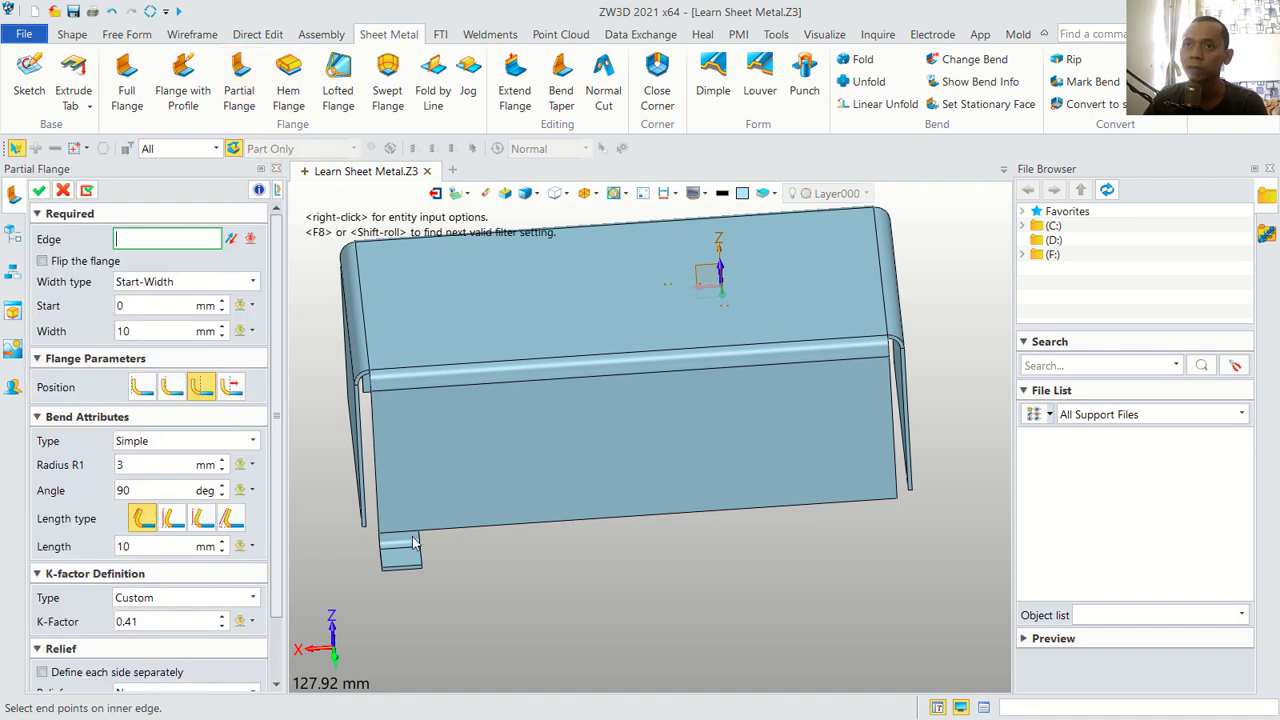
pyautogui.click(660, 514)
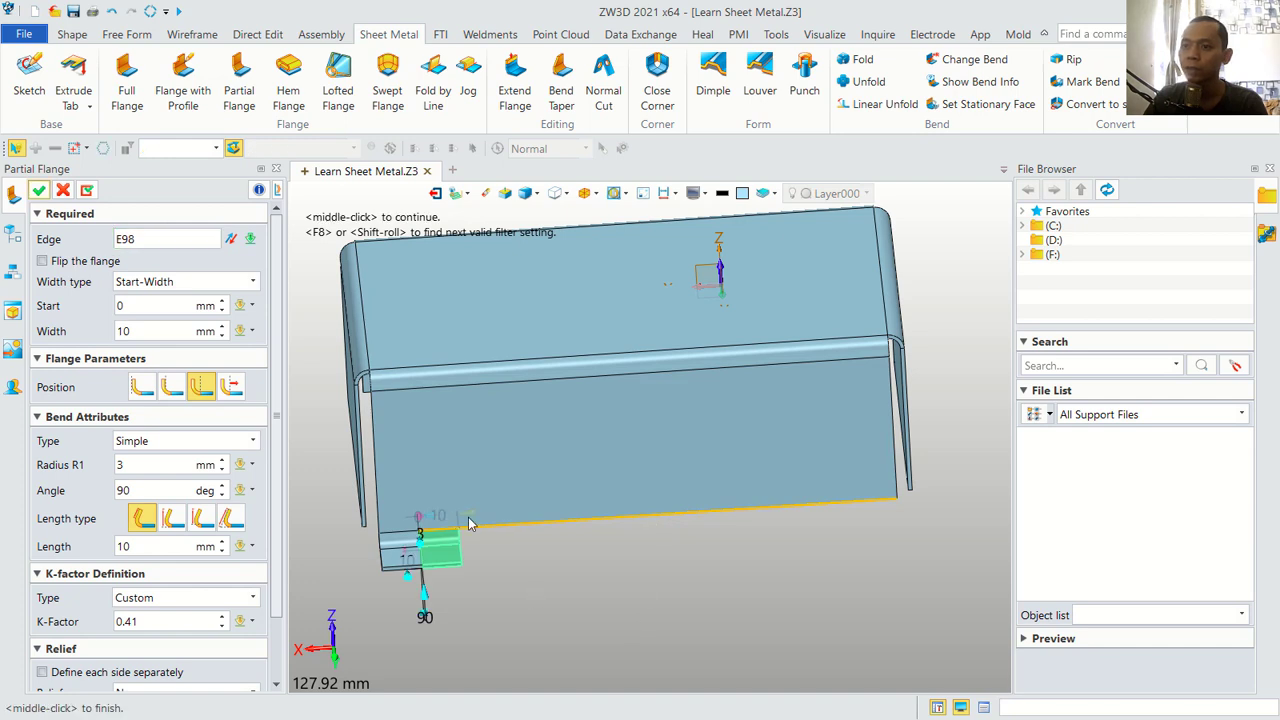
pyautogui.click(136, 306)
pyautogui.write('11')
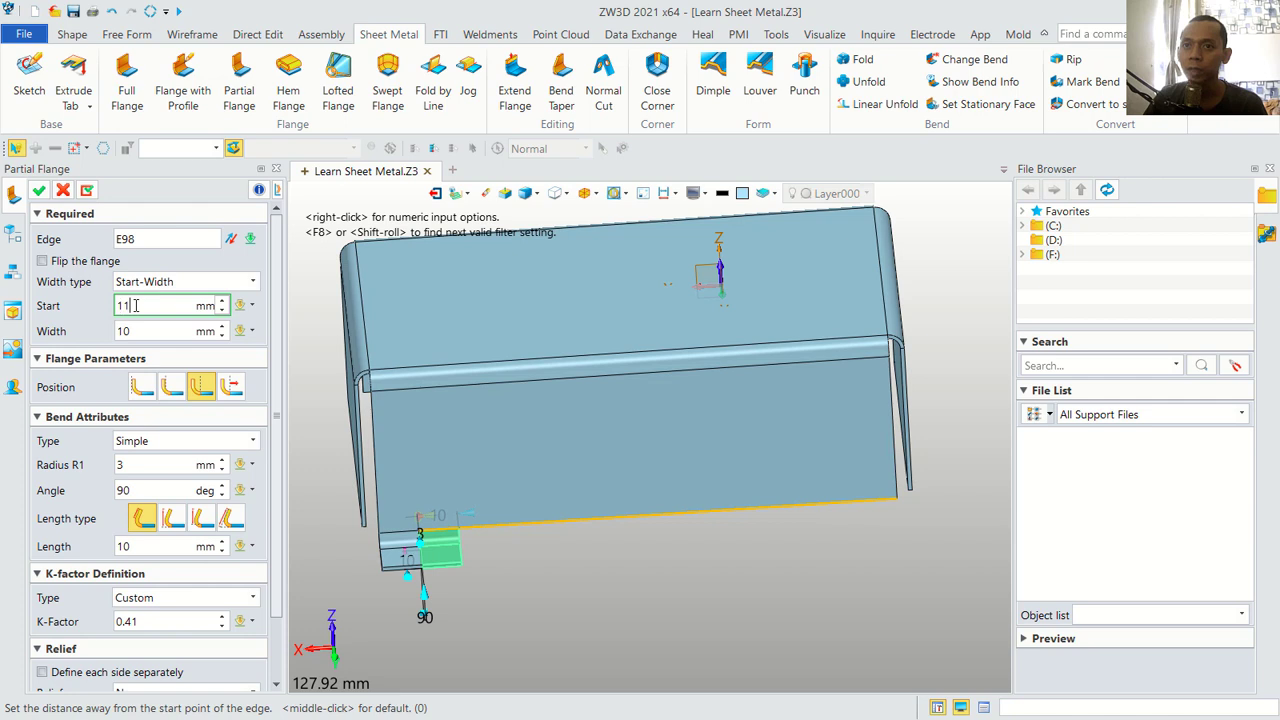
pyautogui.write('0')
pyautogui.click(130, 333)
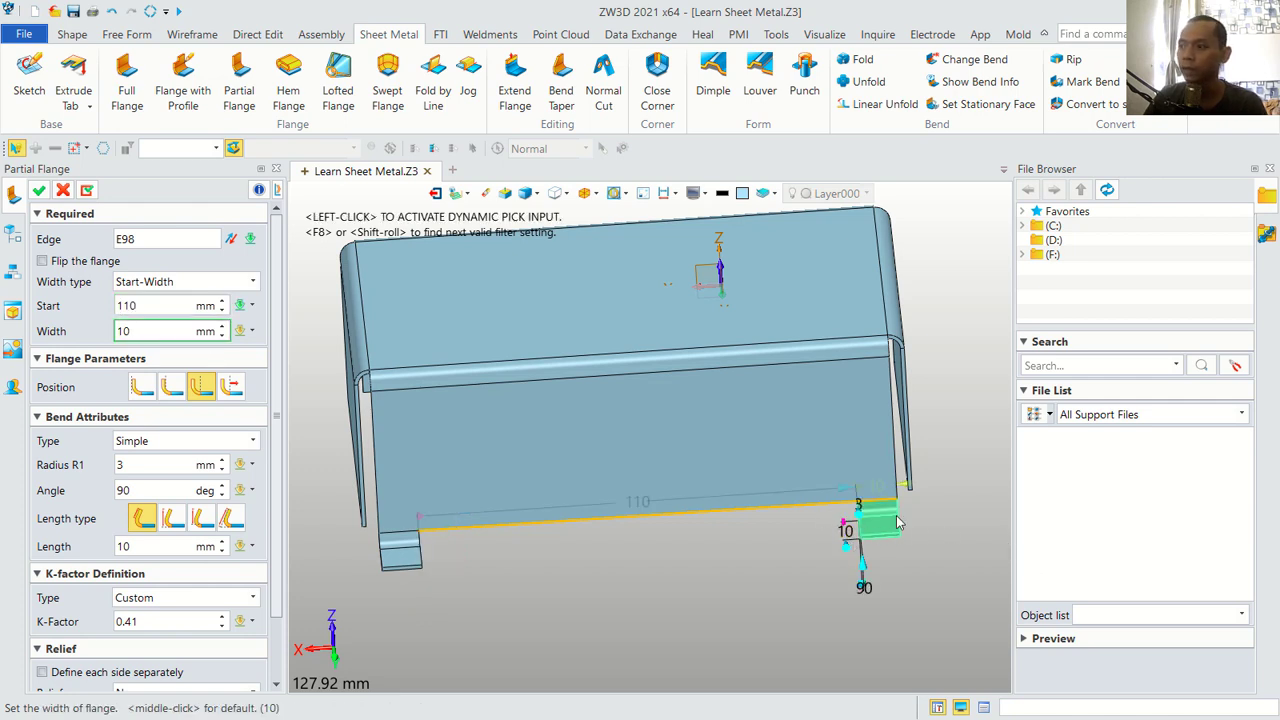
pyautogui.middleClick(720, 570)
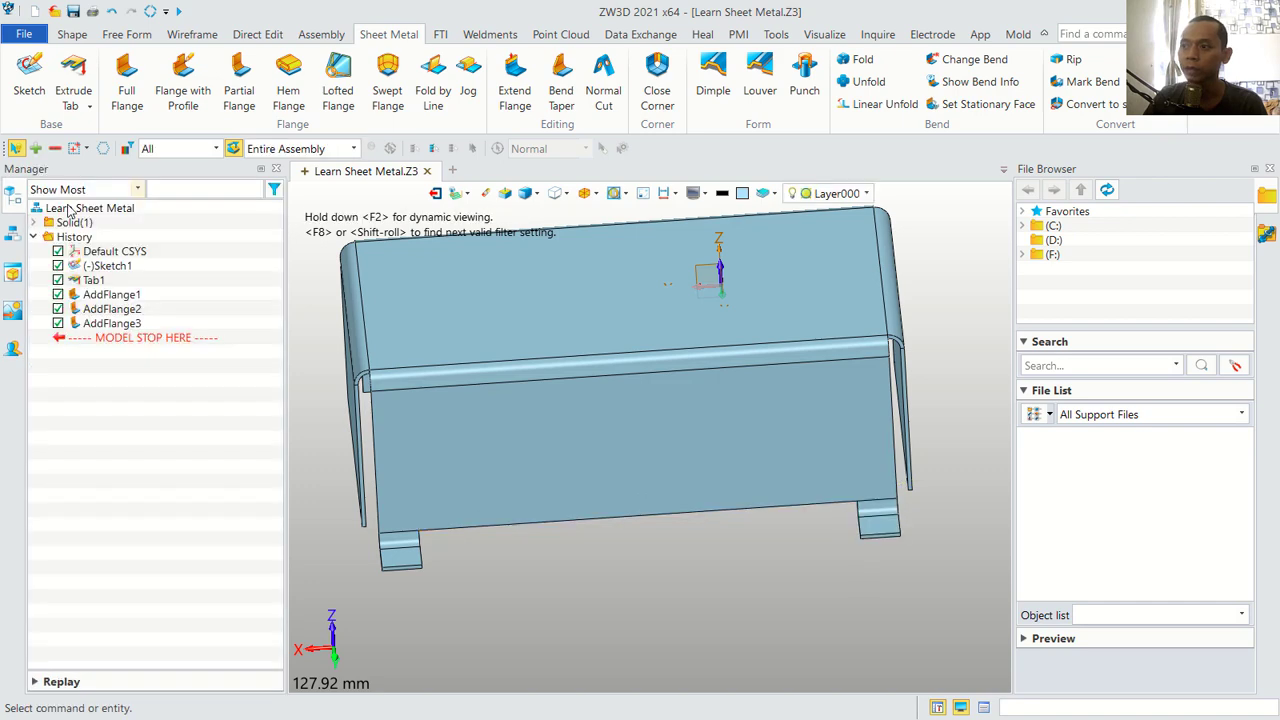
# Add a 10 mm wide, 90° partial flange starting 120 mm along edge E29
pyautogui.moveTo(634, 588)
pyautogui.mouseDown(button='middle')
pyautogui.moveTo(792, 321)
pyautogui.moveTo(656, 622)
pyautogui.mouseUp(button='middle')
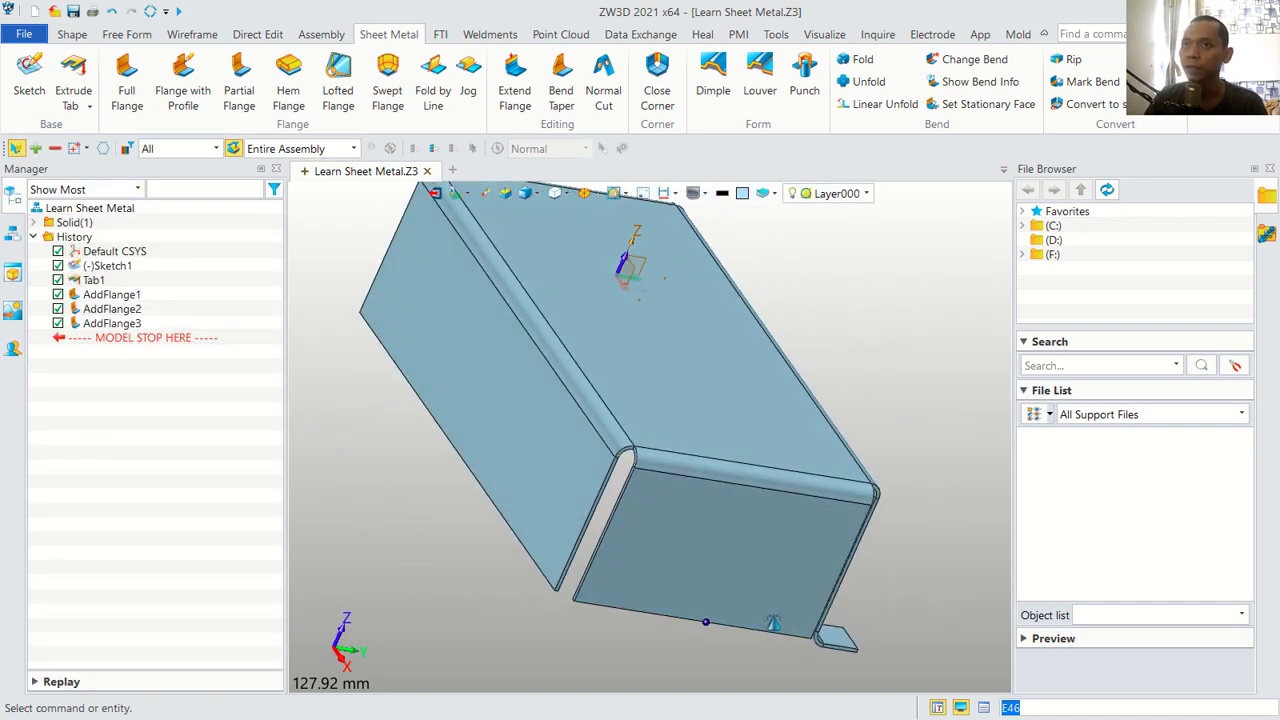
pyautogui.click(239, 80)
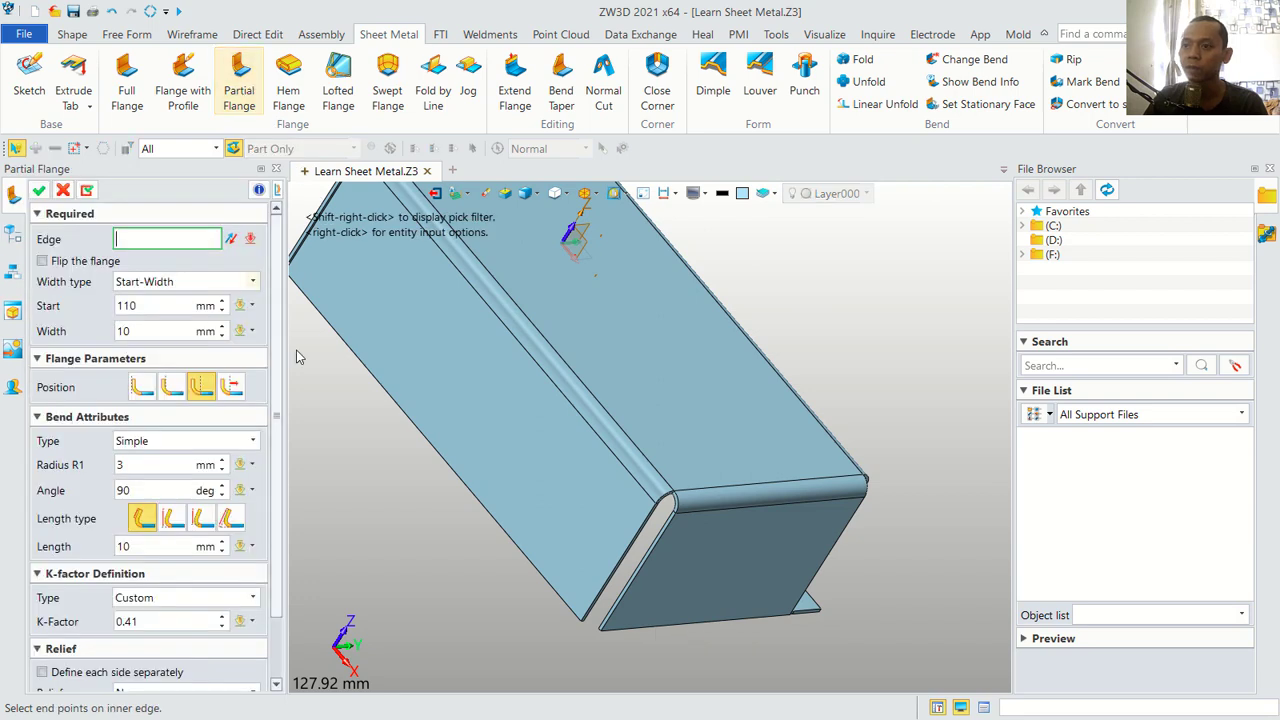
pyautogui.click(556, 589)
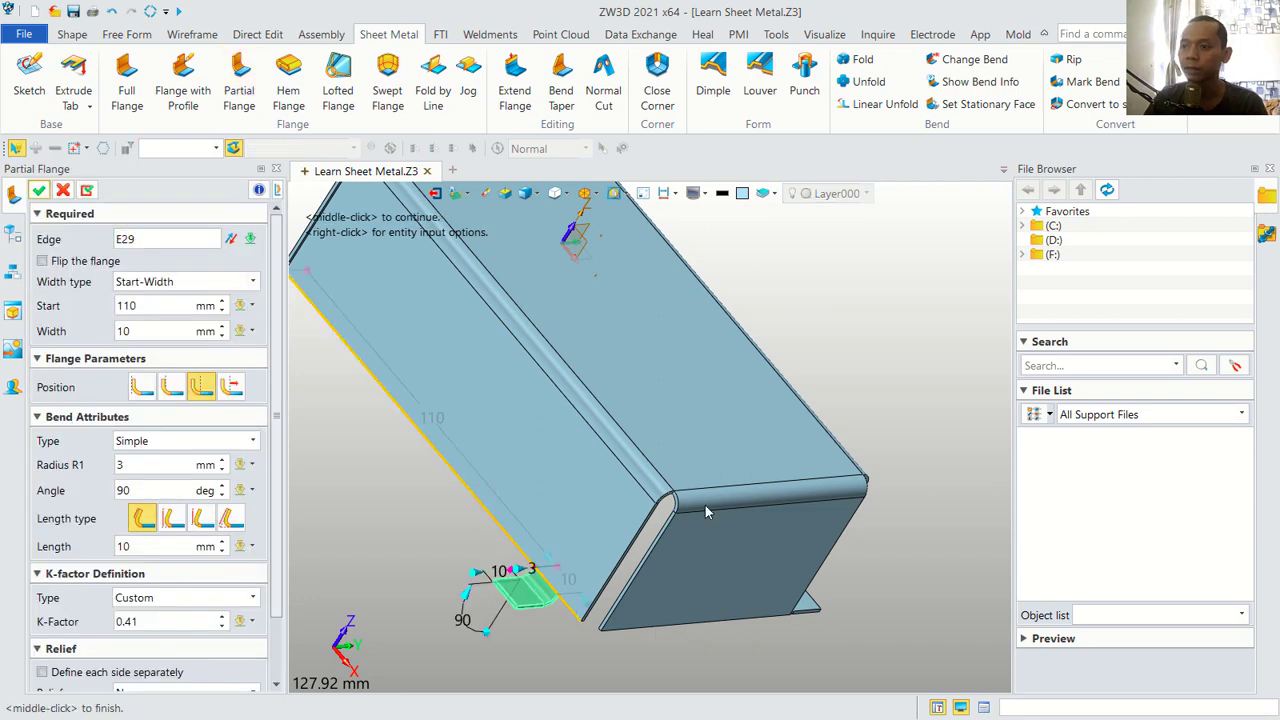
pyautogui.moveTo(706, 512); pyautogui.dragTo(741, 452, button='middle')
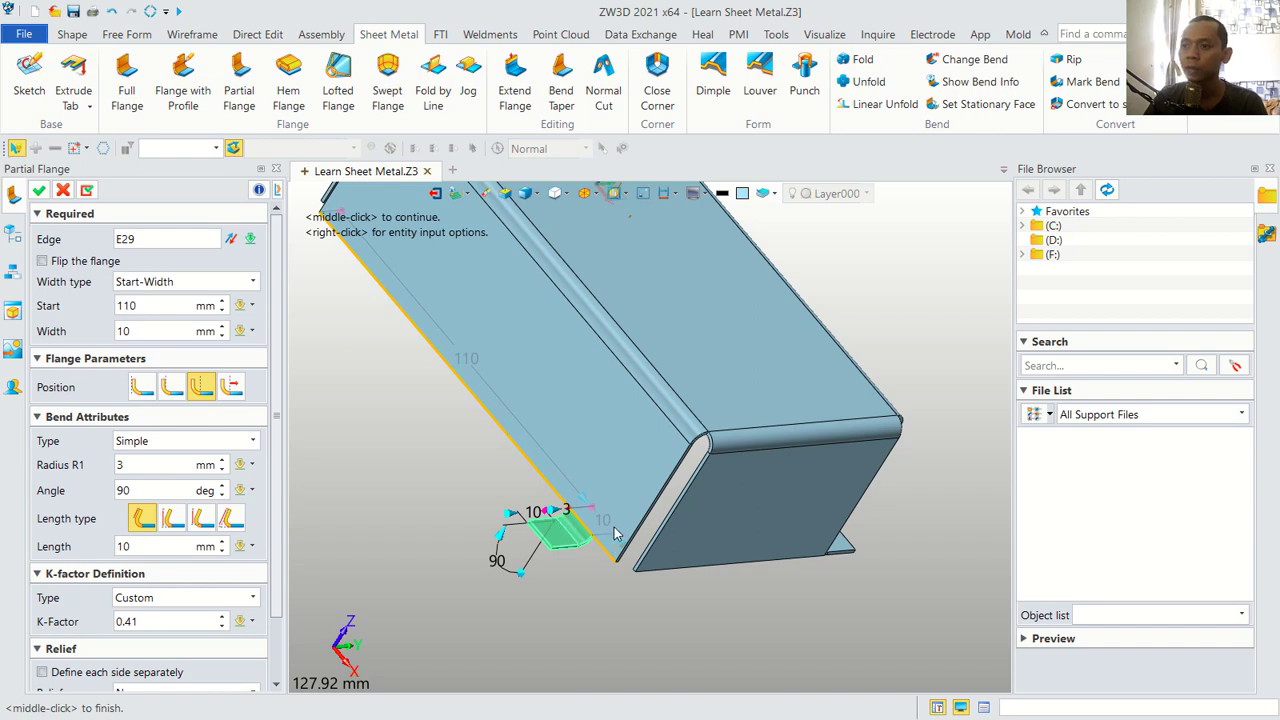
pyautogui.click(141, 330)
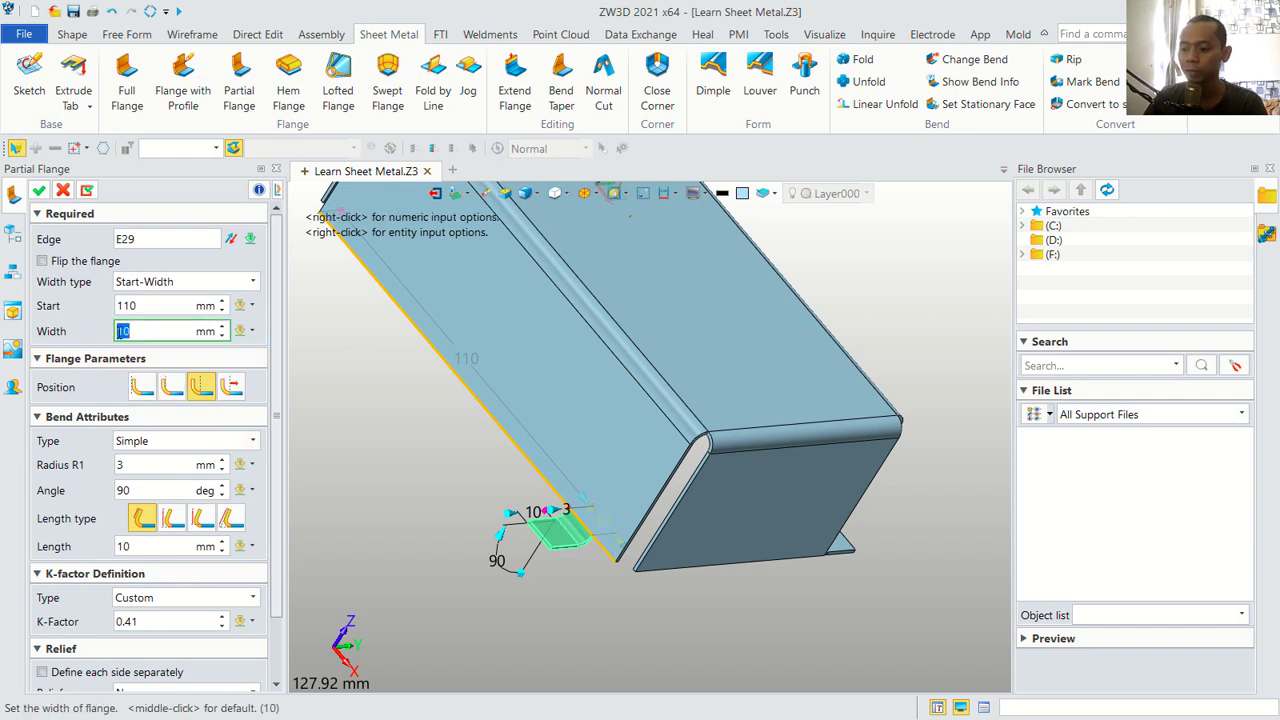
pyautogui.write('0')
pyautogui.click(156, 305)
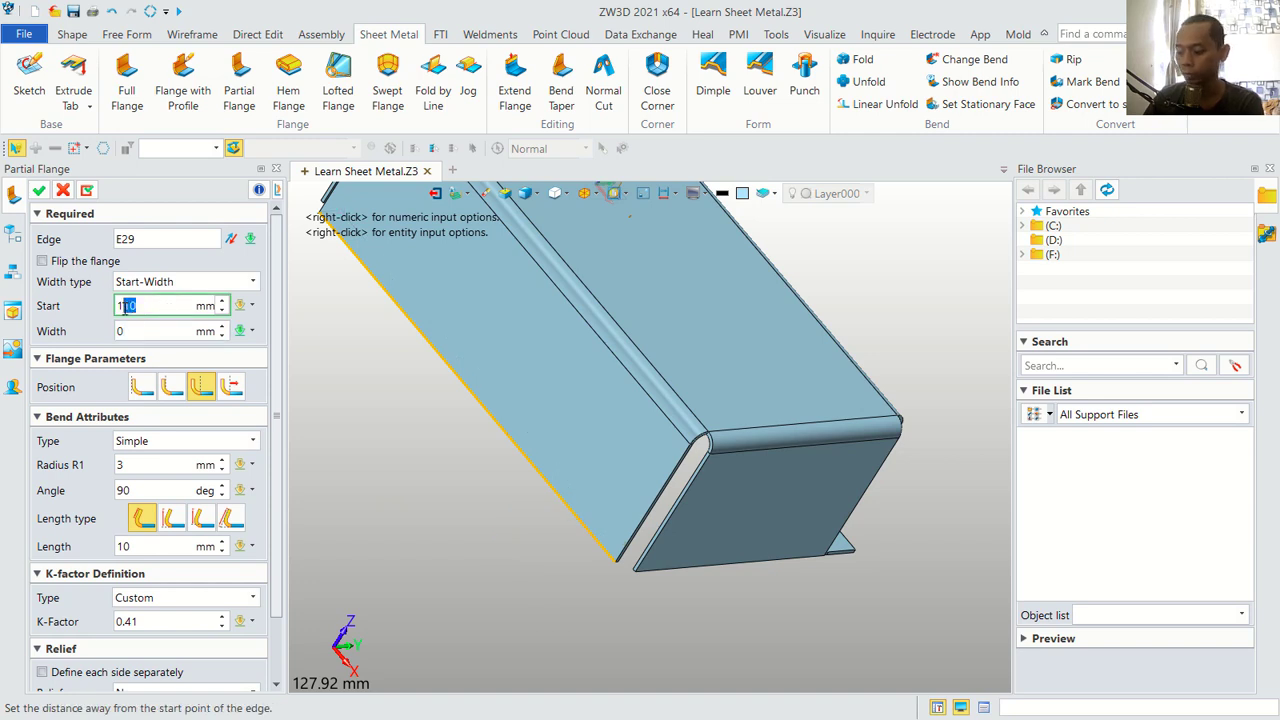
pyautogui.write('120')
pyautogui.click(141, 330)
pyautogui.write('10')
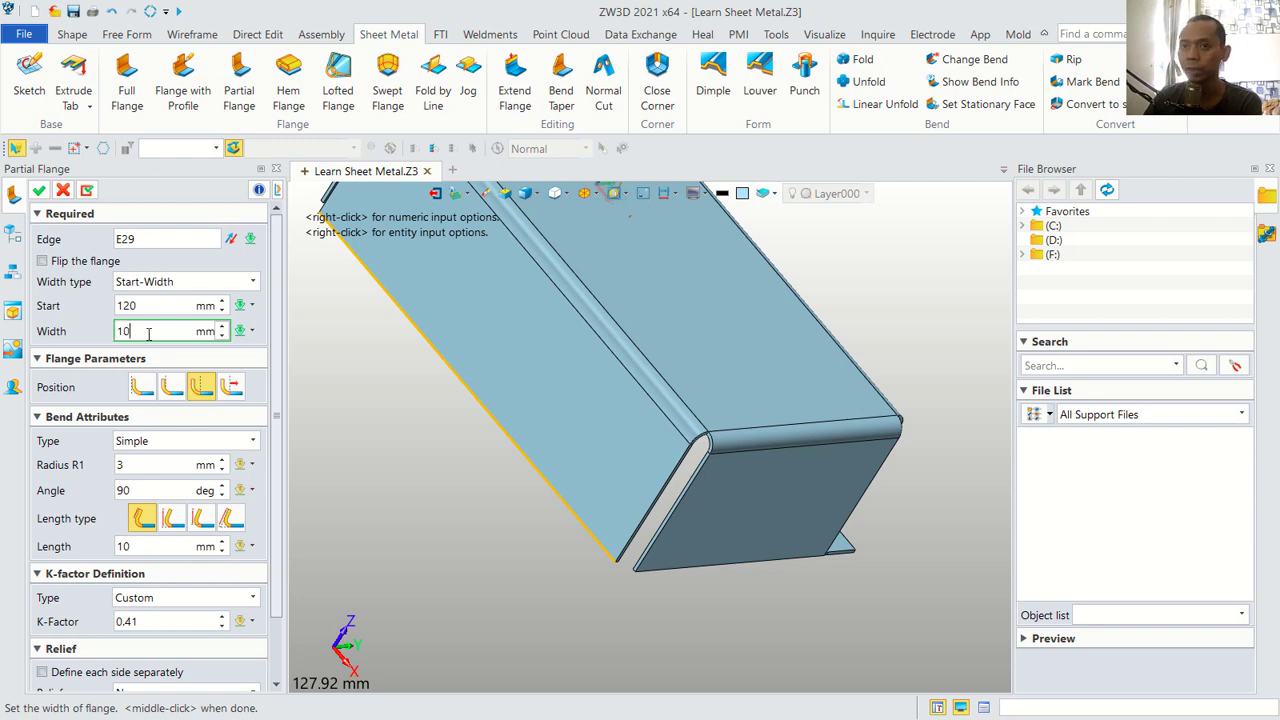
pyautogui.click(150, 306)
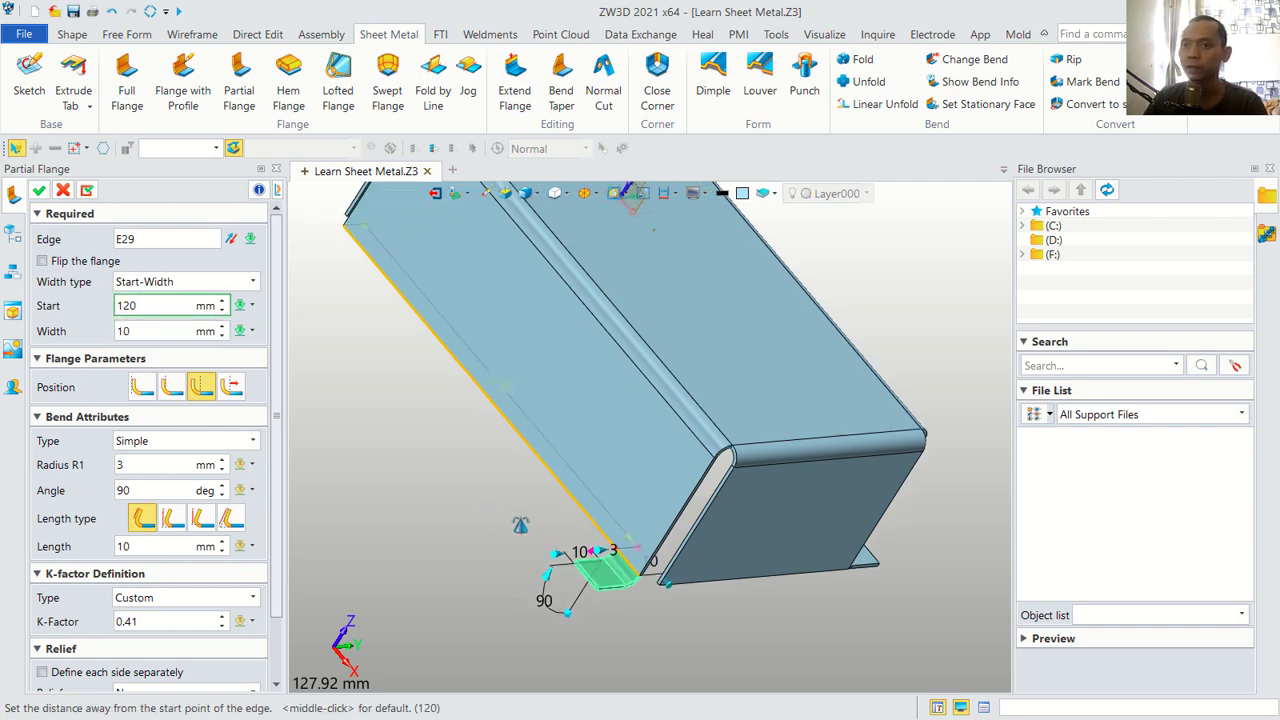
pyautogui.moveTo(587, 356); pyautogui.dragTo(700, 433, button='middle')
pyautogui.moveTo(743, 389); pyautogui.dragTo(678, 578, button='middle')
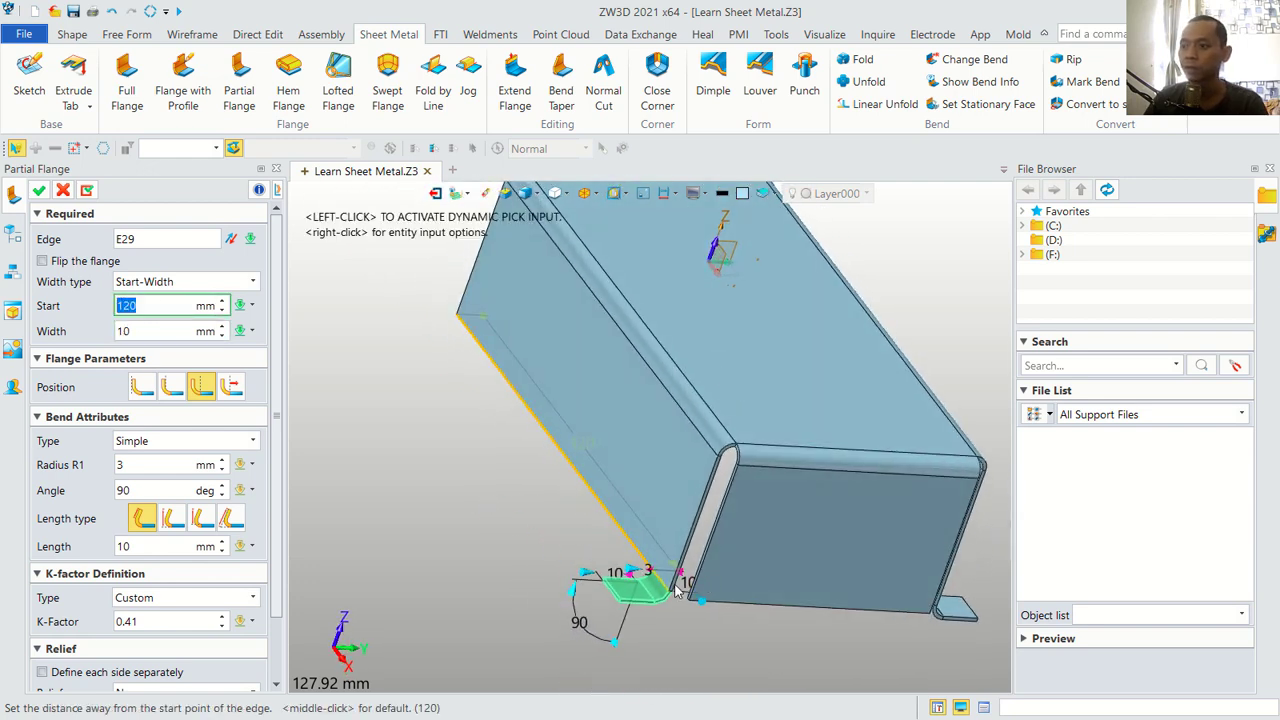
pyautogui.click(39, 190)
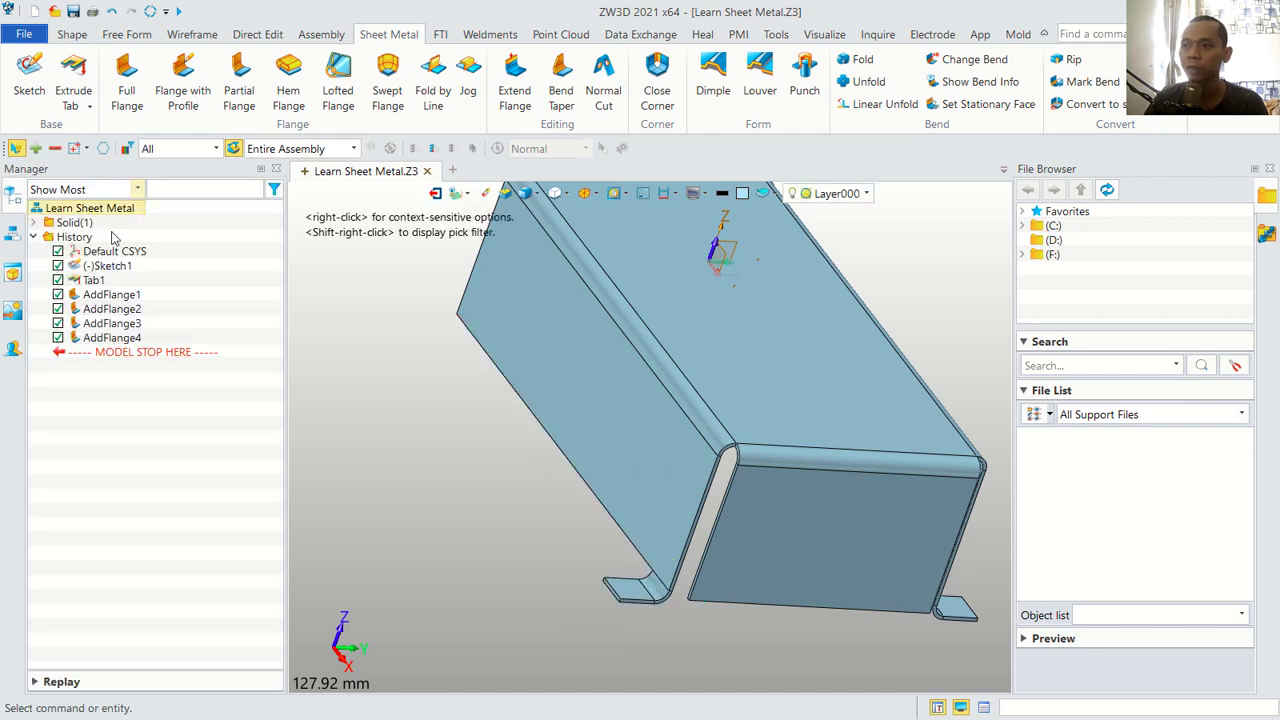
# Add a 10 mm wide partial flange at start distance 0 on edge E29
pyautogui.moveTo(536, 422); pyautogui.dragTo(576, 492, button='middle')
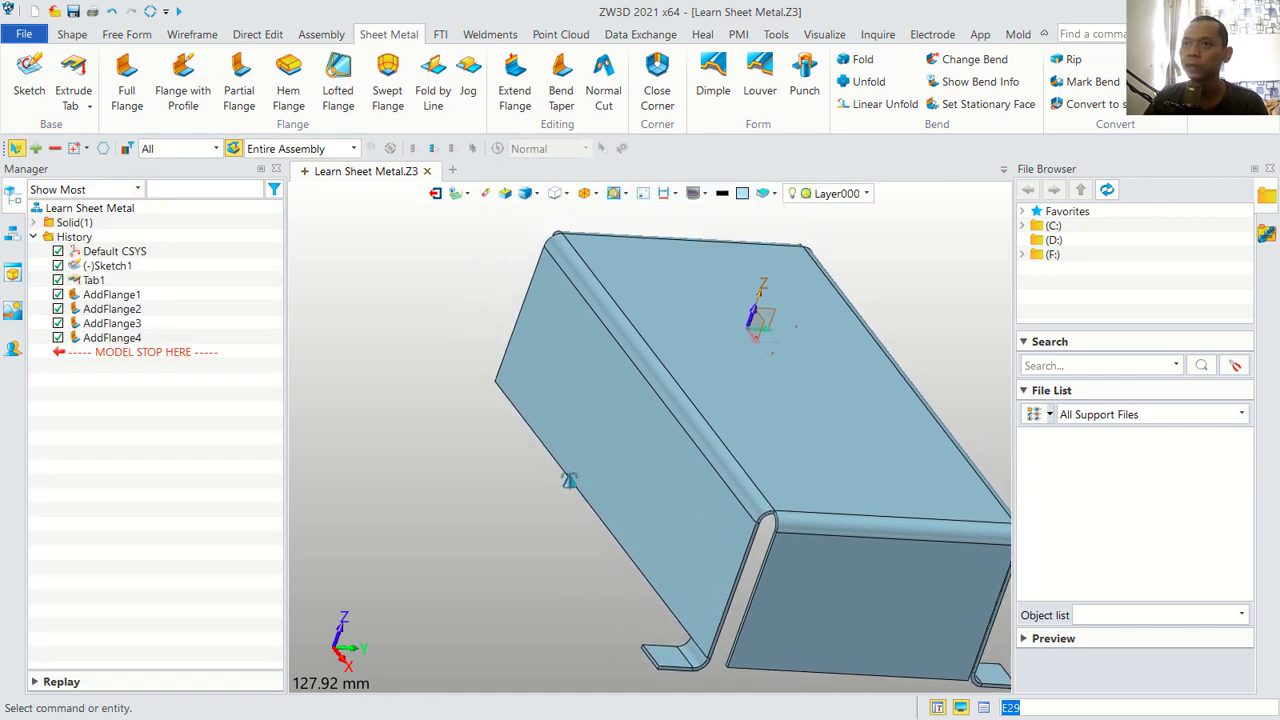
pyautogui.click(240, 90)
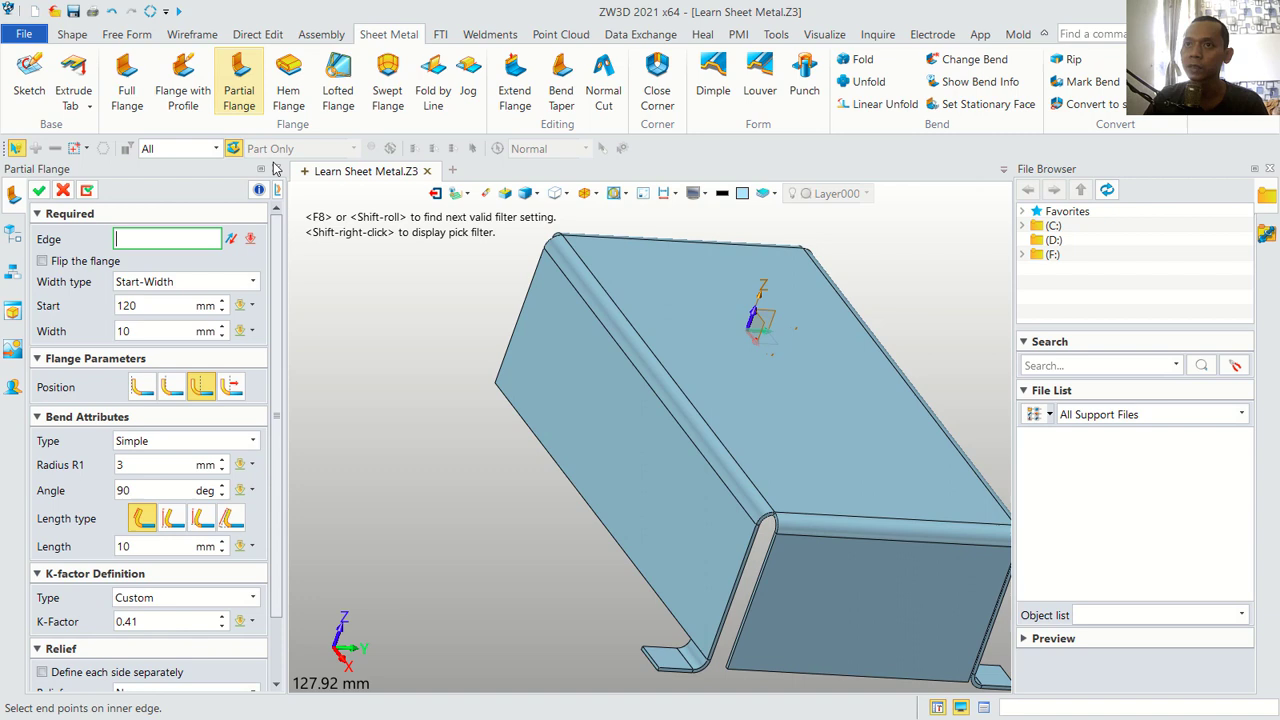
pyautogui.click(512, 407)
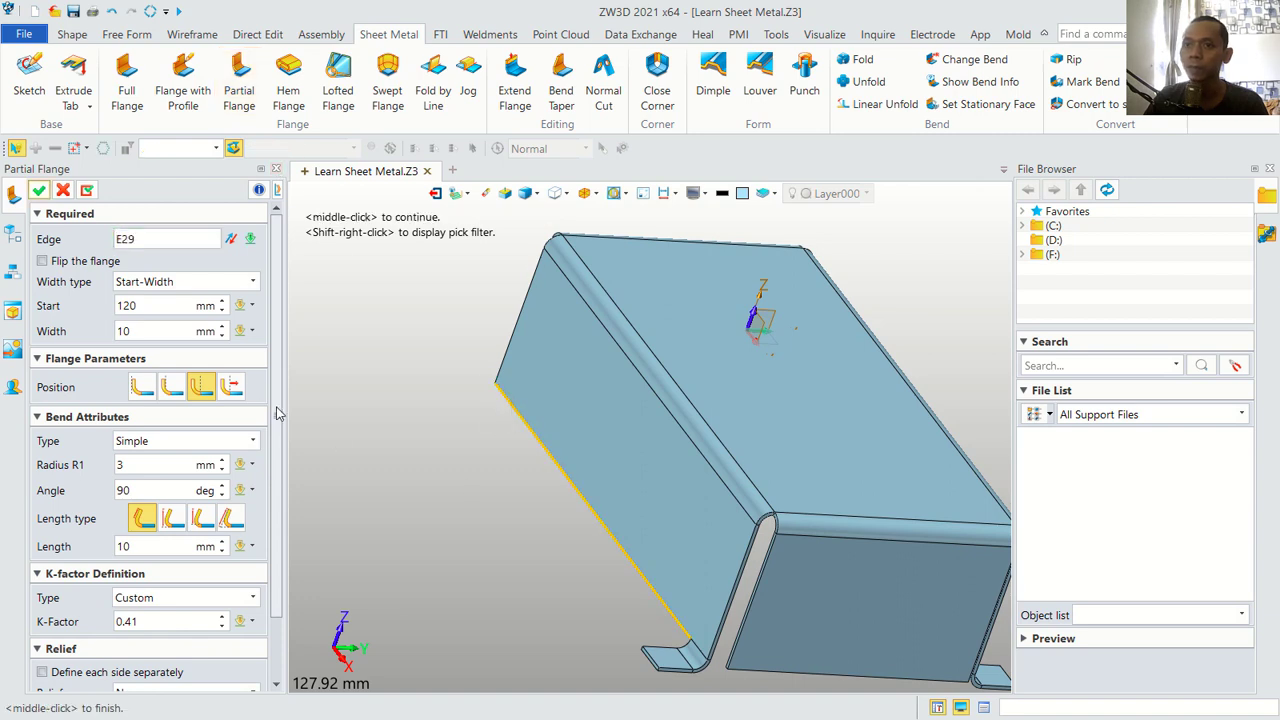
pyautogui.moveTo(159, 305); pyautogui.dragTo(126, 305)
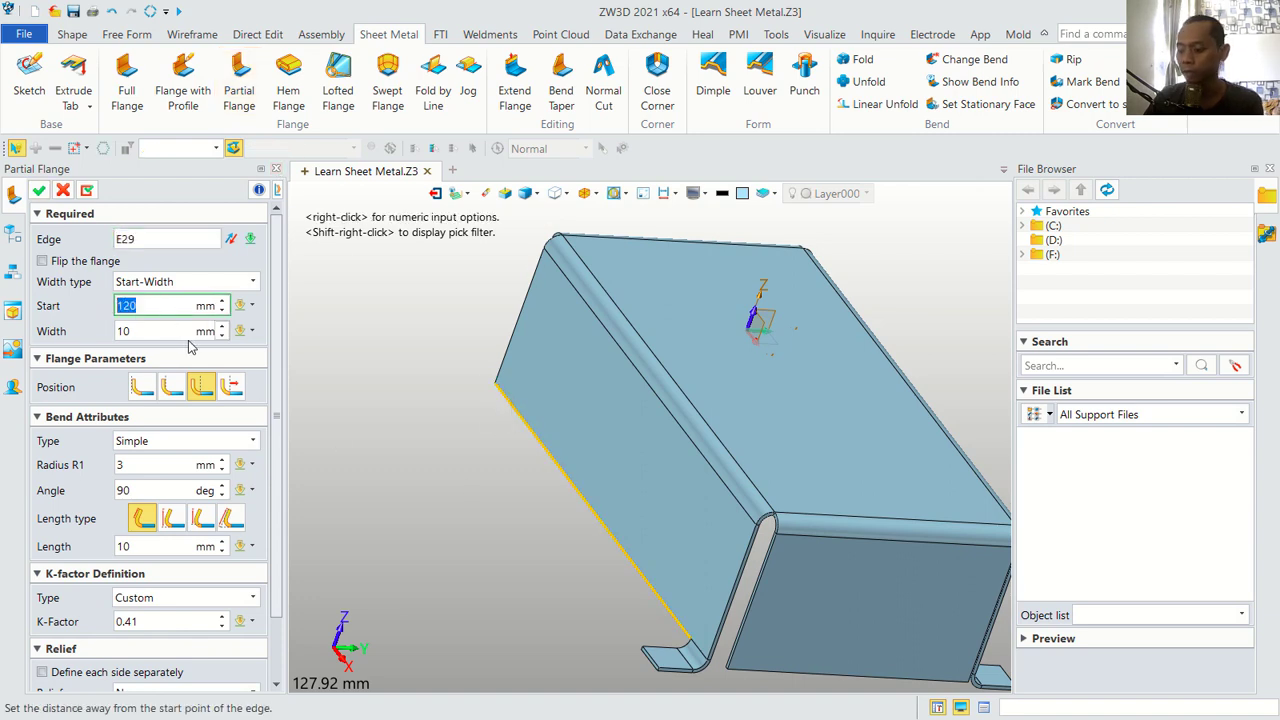
pyautogui.write('10')
pyautogui.click(157, 333)
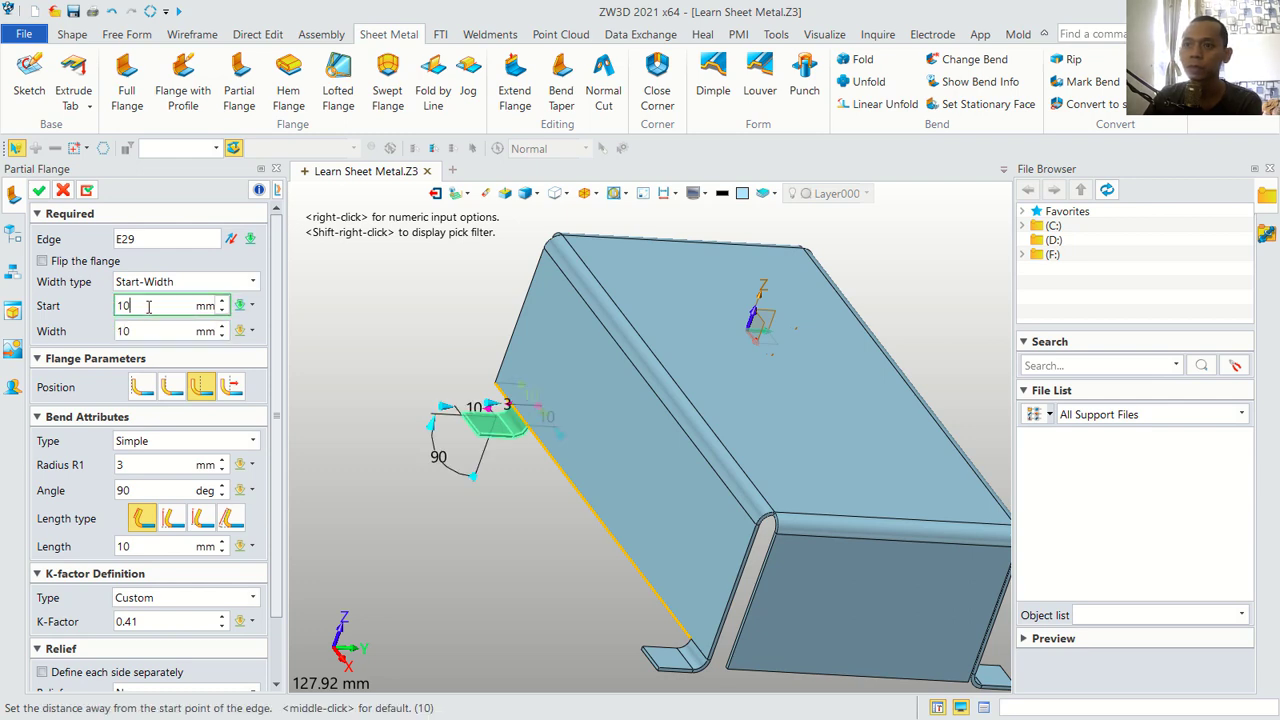
pyautogui.click(146, 330)
pyautogui.click(148, 302)
pyautogui.click(141, 331)
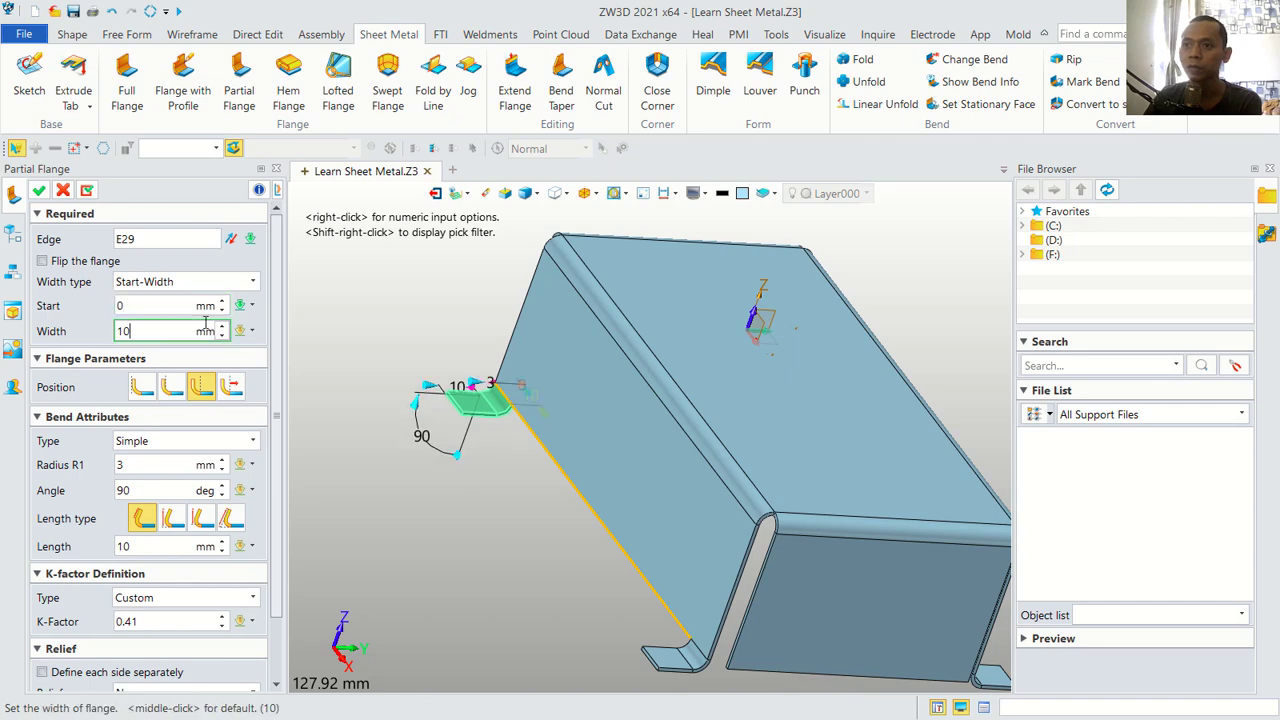
pyautogui.click(38, 190)
pyautogui.moveTo(671, 443)
pyautogui.mouseDown(button='middle')
pyautogui.moveTo(683, 377)
pyautogui.moveTo(737, 414)
pyautogui.moveTo(806, 343)
pyautogui.moveTo(808, 323)
pyautogui.moveTo(766, 371)
pyautogui.moveTo(740, 330)
pyautogui.moveTo(770, 380)
pyautogui.moveTo(835, 405)
pyautogui.moveTo(784, 572)
pyautogui.moveTo(820, 540)
pyautogui.moveTo(760, 520)
pyautogui.moveTo(800, 560)
pyautogui.moveTo(783, 575)
pyautogui.moveTo(658, 393)
pyautogui.mouseUp(button='middle')
pyautogui.scroll(-3, 683, 377)
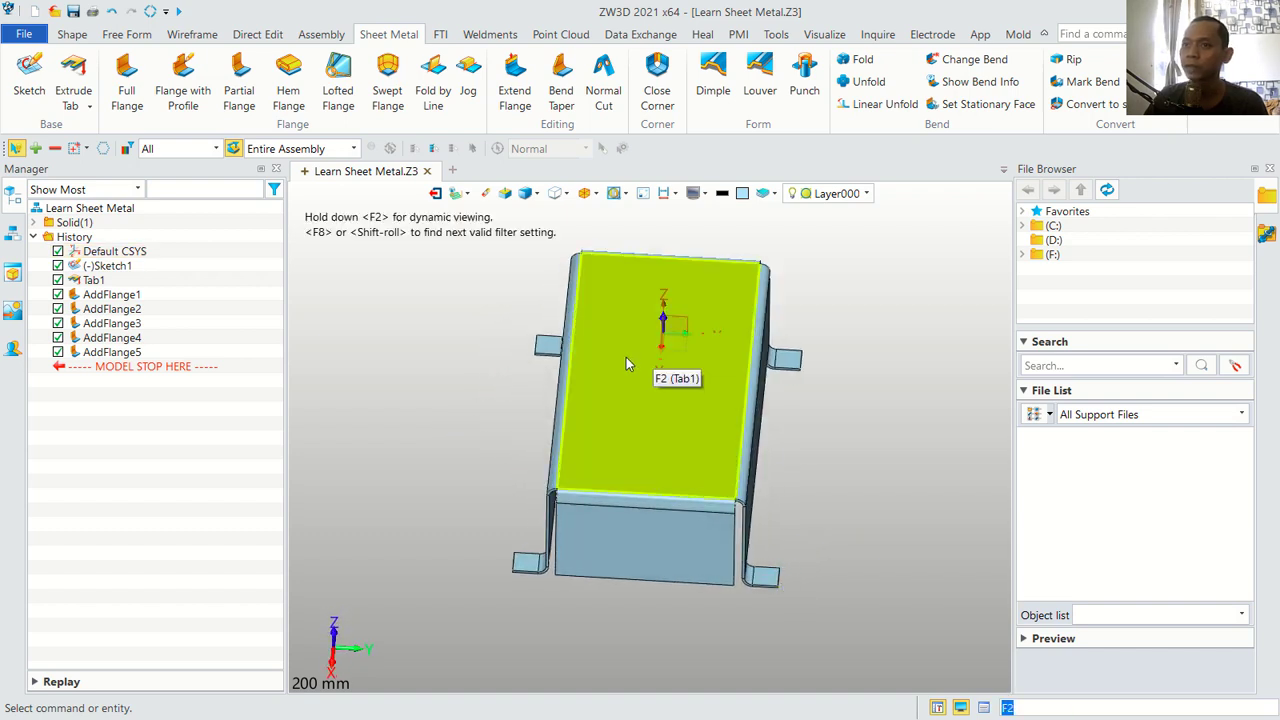
# Start a new sketch on the box's top face F2 from the Shape tab
pyautogui.click(71, 35)
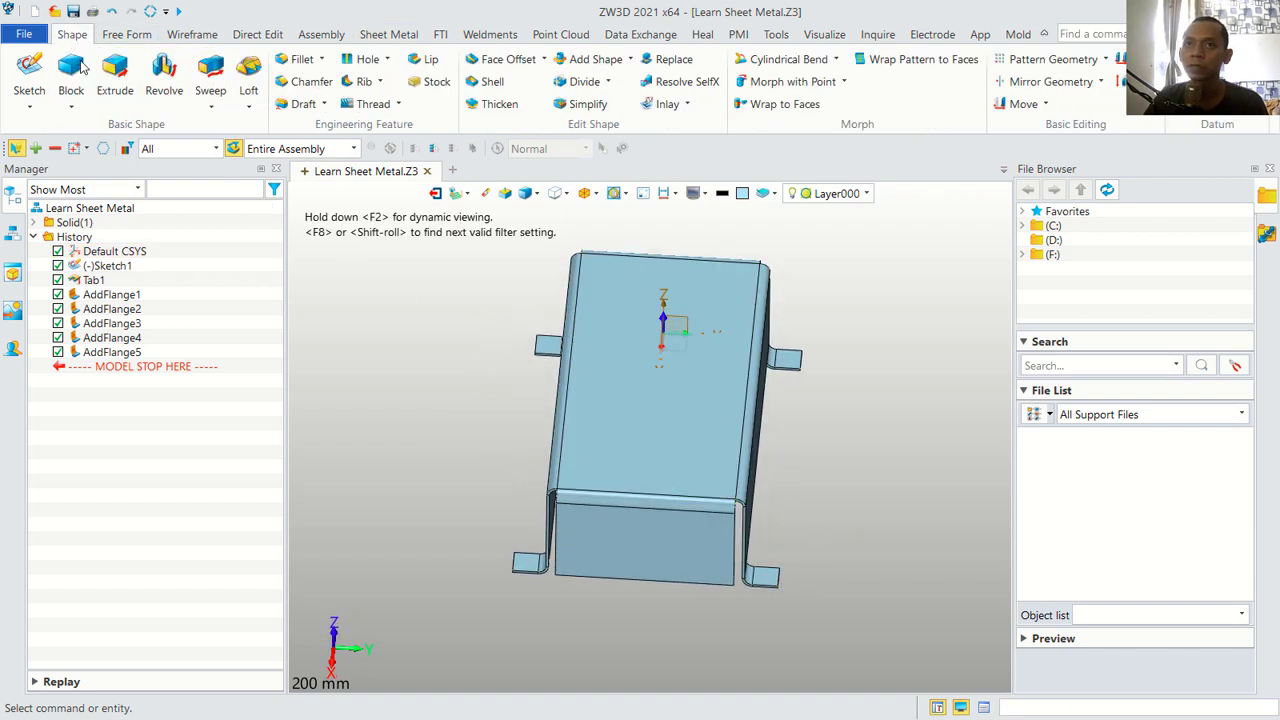
pyautogui.click(29, 70)
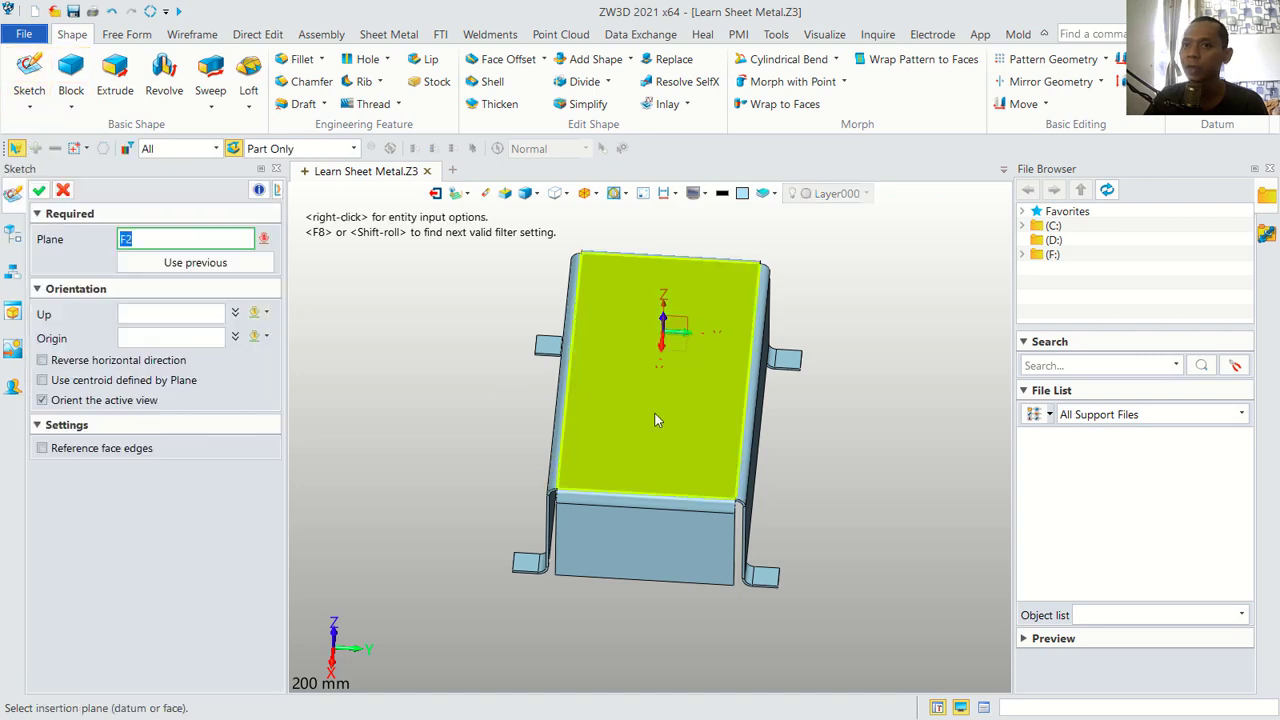
pyautogui.click(655, 420)
pyautogui.click(39, 191)
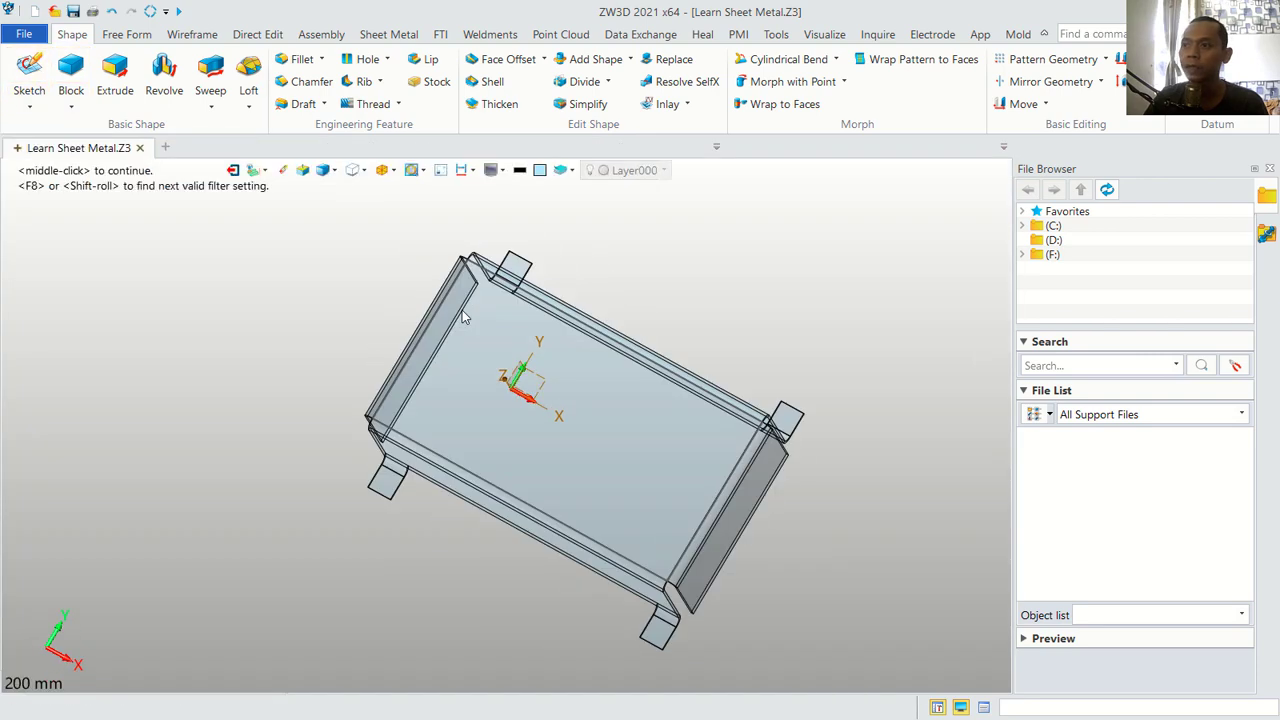
pyautogui.scroll(1, 444, 399)
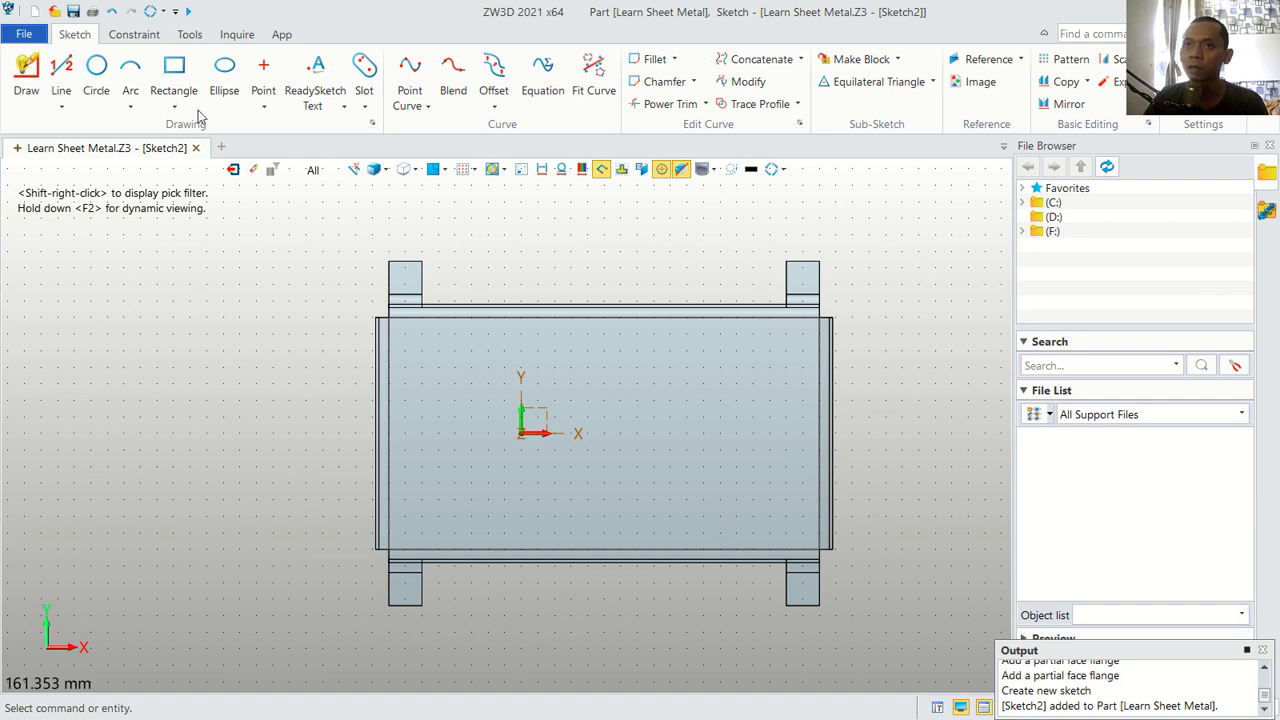
# Draw two concentric circles centred at -5,0 with radii 28.5 and 18.5 mm
pyautogui.click(96, 72)
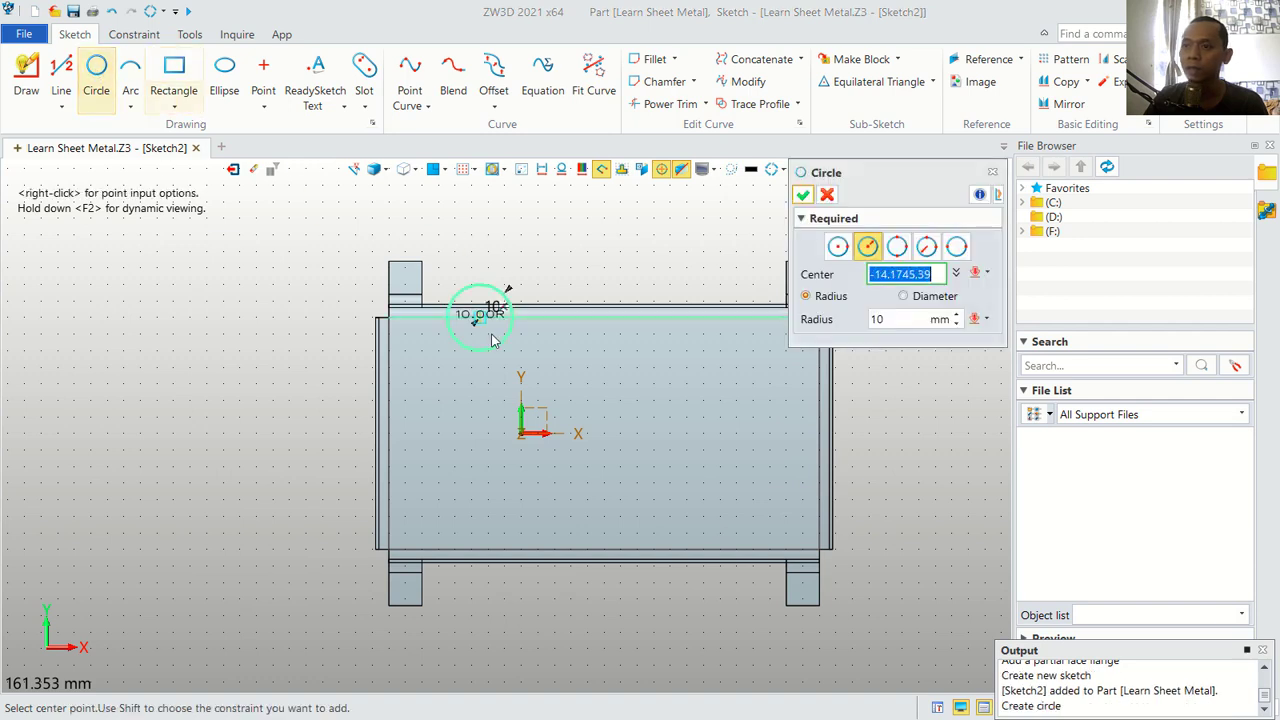
pyautogui.click(502, 434)
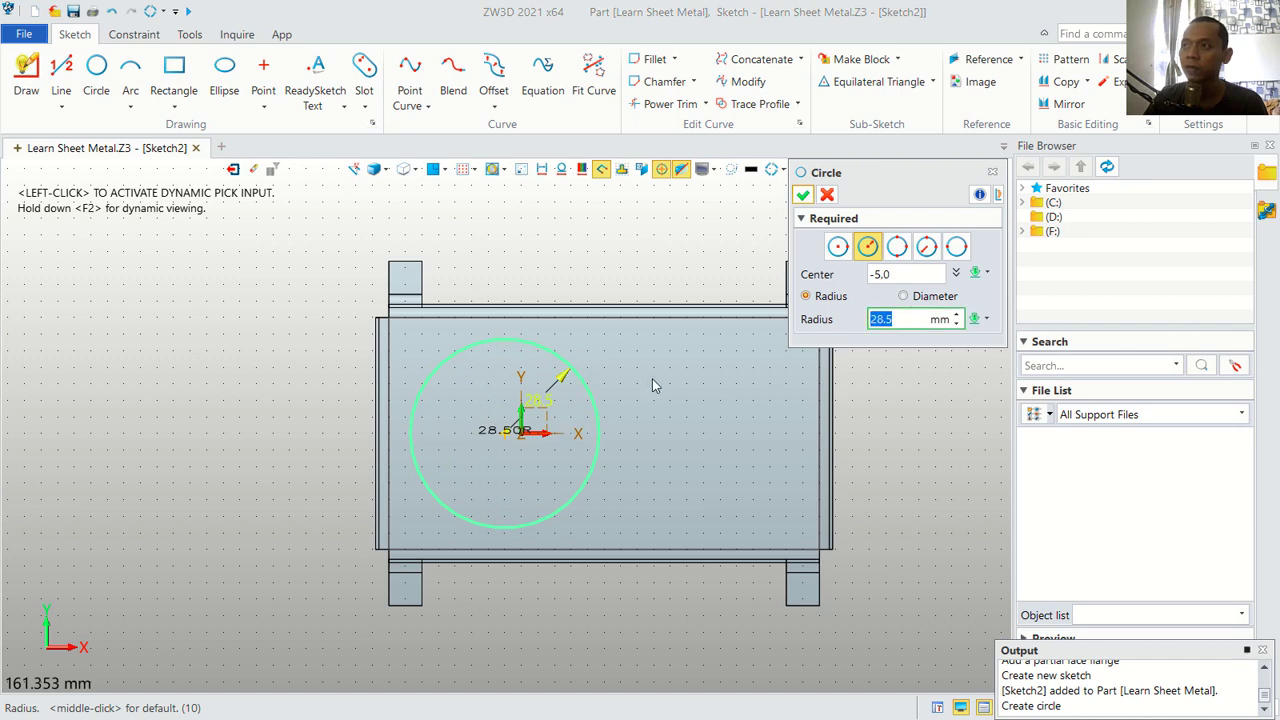
pyautogui.press('Return')
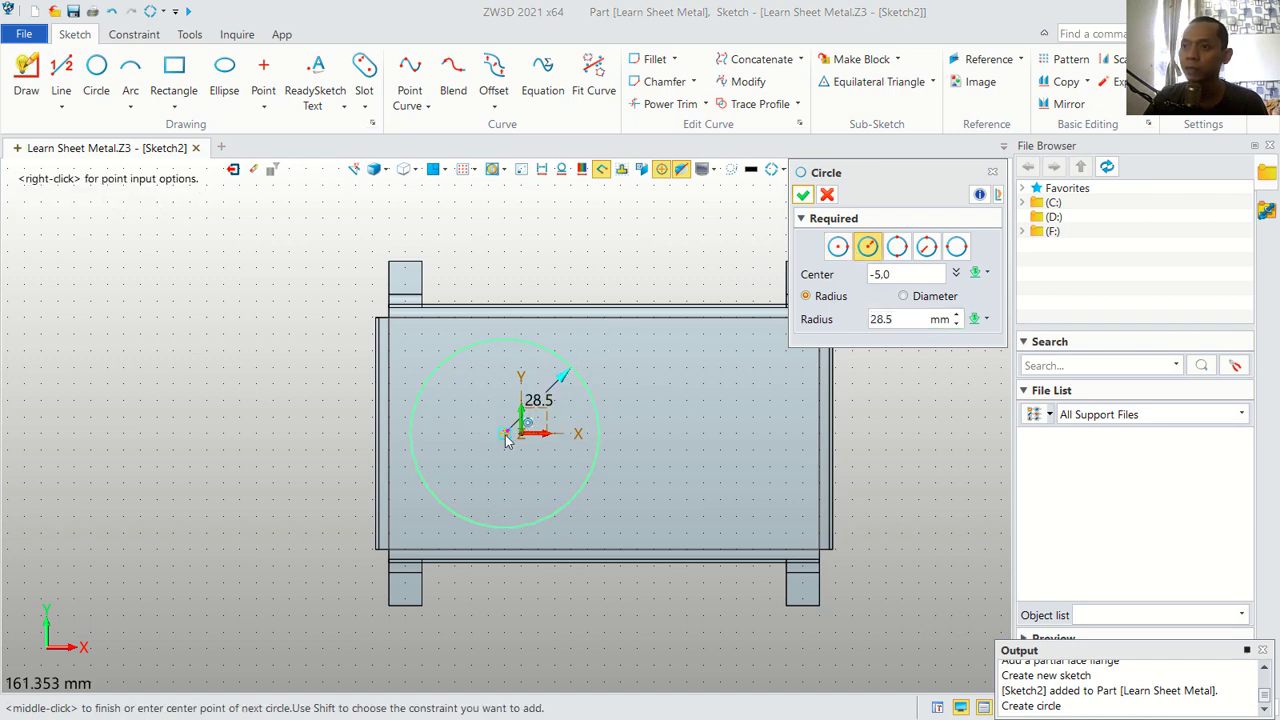
pyautogui.click(507, 441)
pyautogui.click(540, 400)
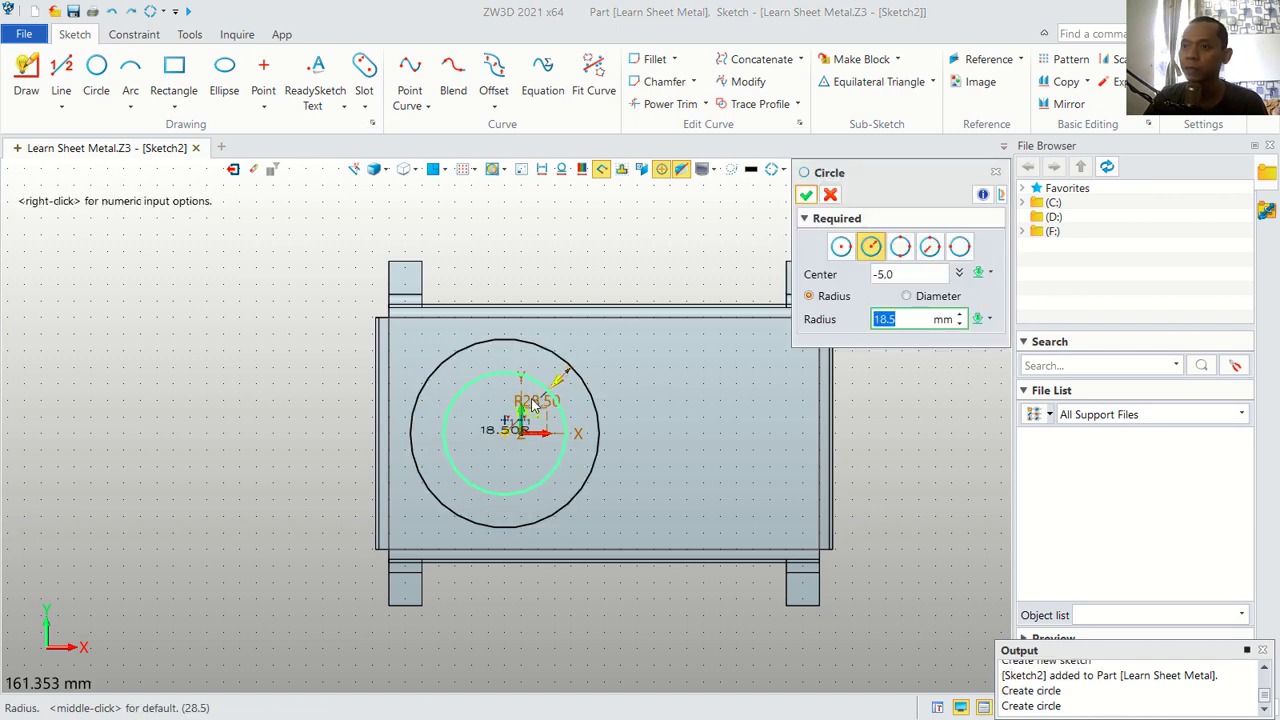
pyautogui.press('Return')
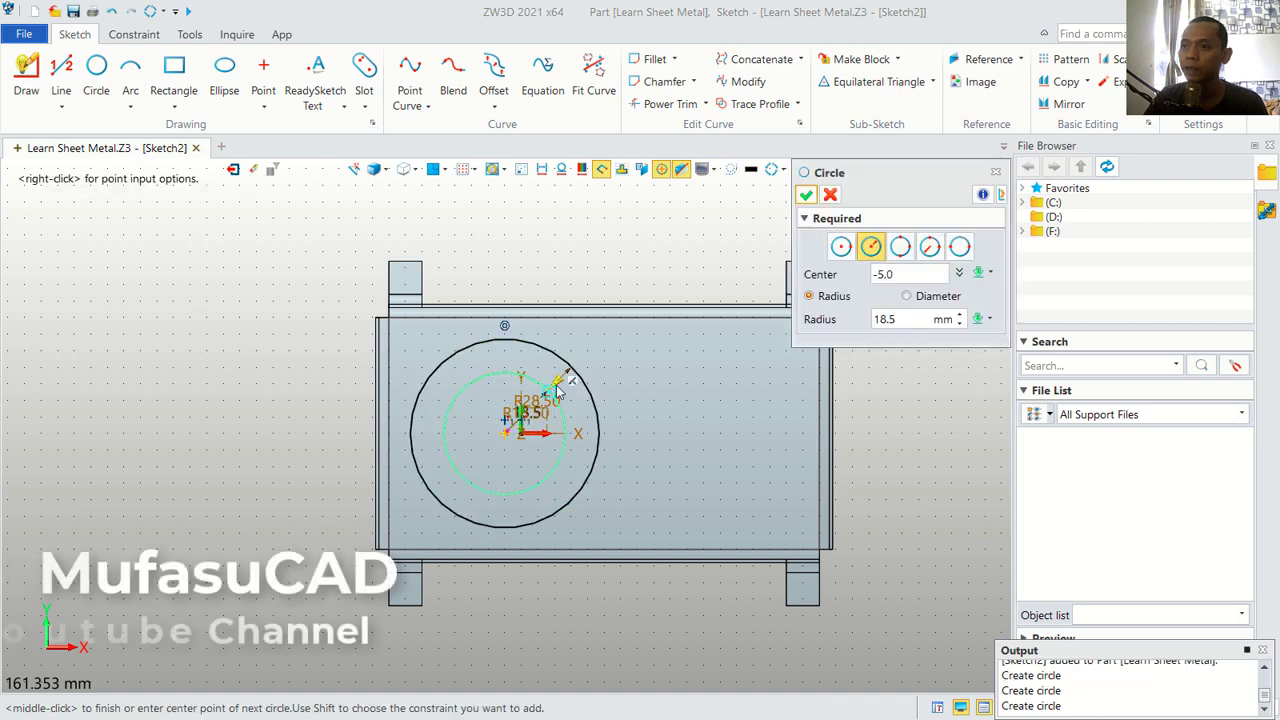
# Add a third concentric circle of radius 9.5 mm at the same centre
pyautogui.click(538, 402)
pyautogui.write('10')
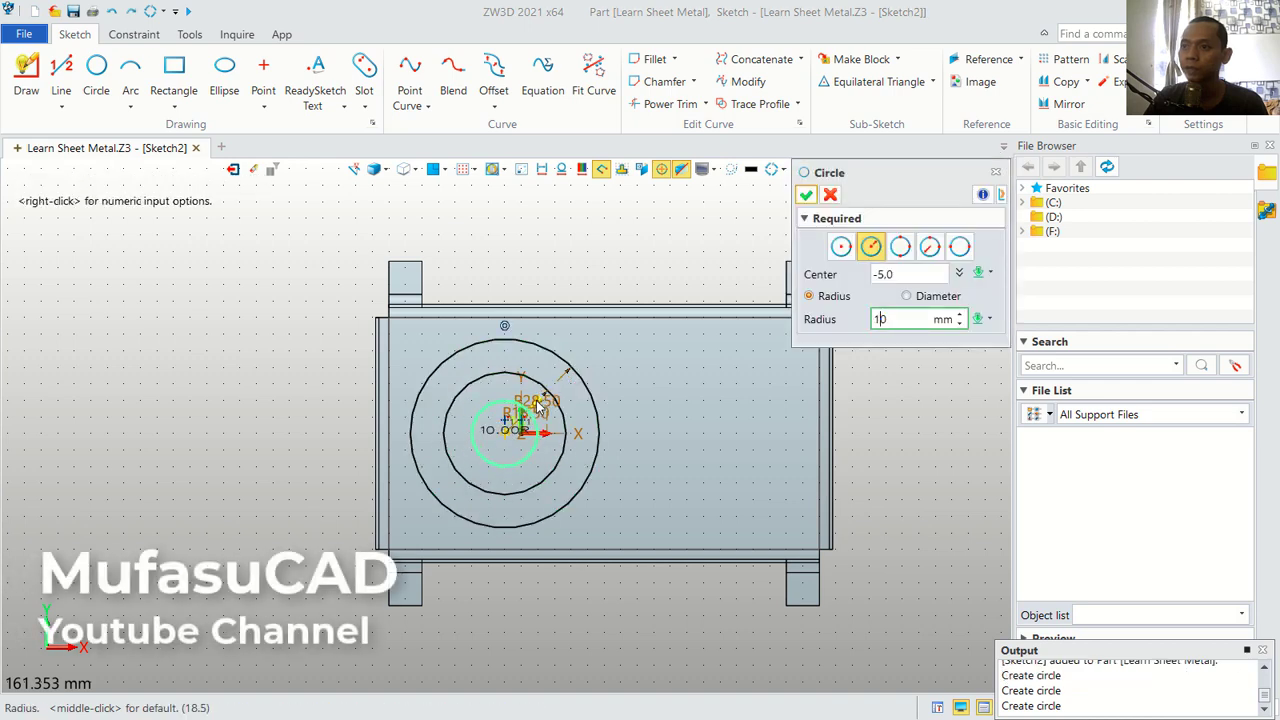
pyautogui.press('BackSpace')
pyautogui.press('BackSpace')
pyautogui.write('9.5')
pyautogui.scroll(1, 478, 390)
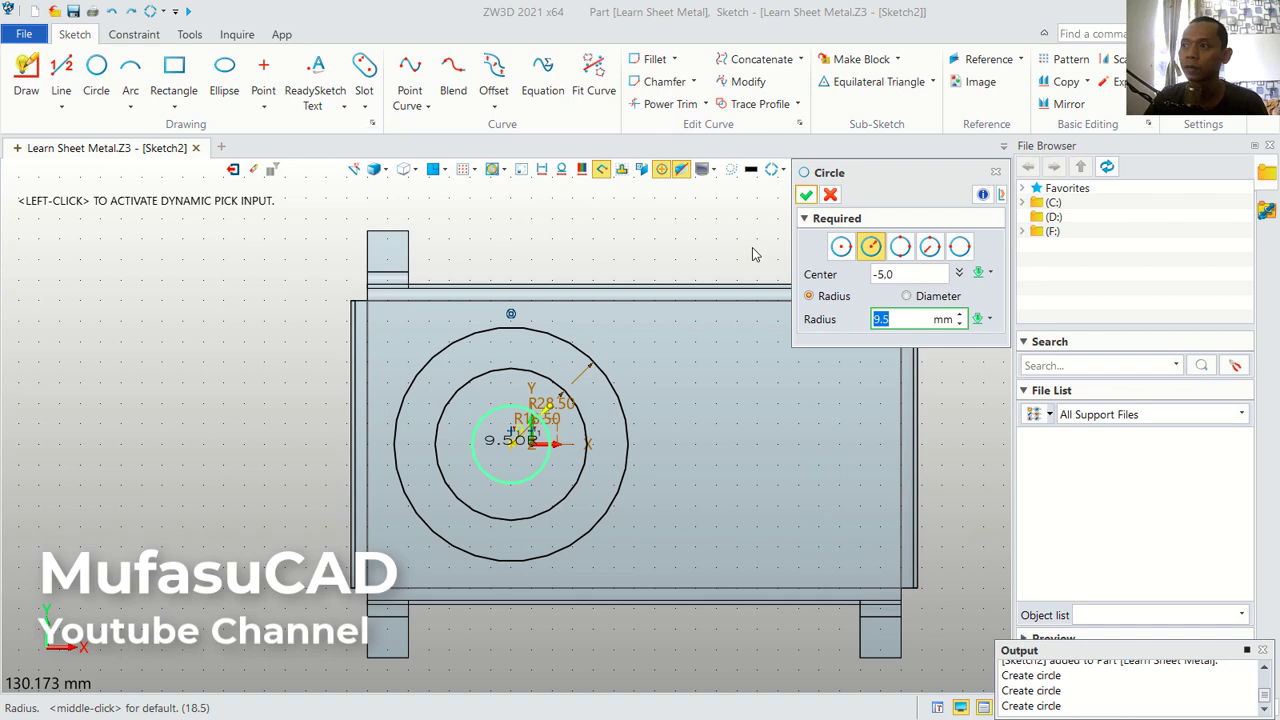
pyautogui.click(806, 194)
pyautogui.scroll(1, 420, 395)
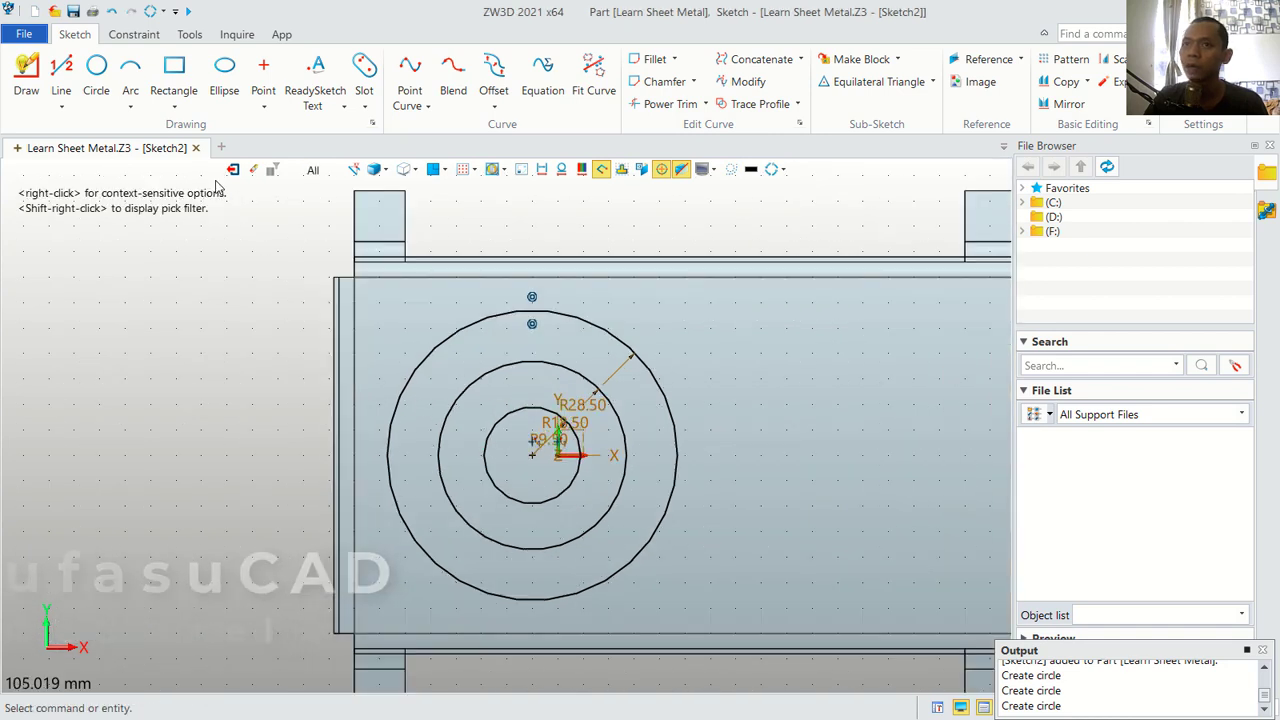
pyautogui.click(62, 95)
# Draw a vertical line from the outer circle's top down across all three circles
pyautogui.click(532, 311)
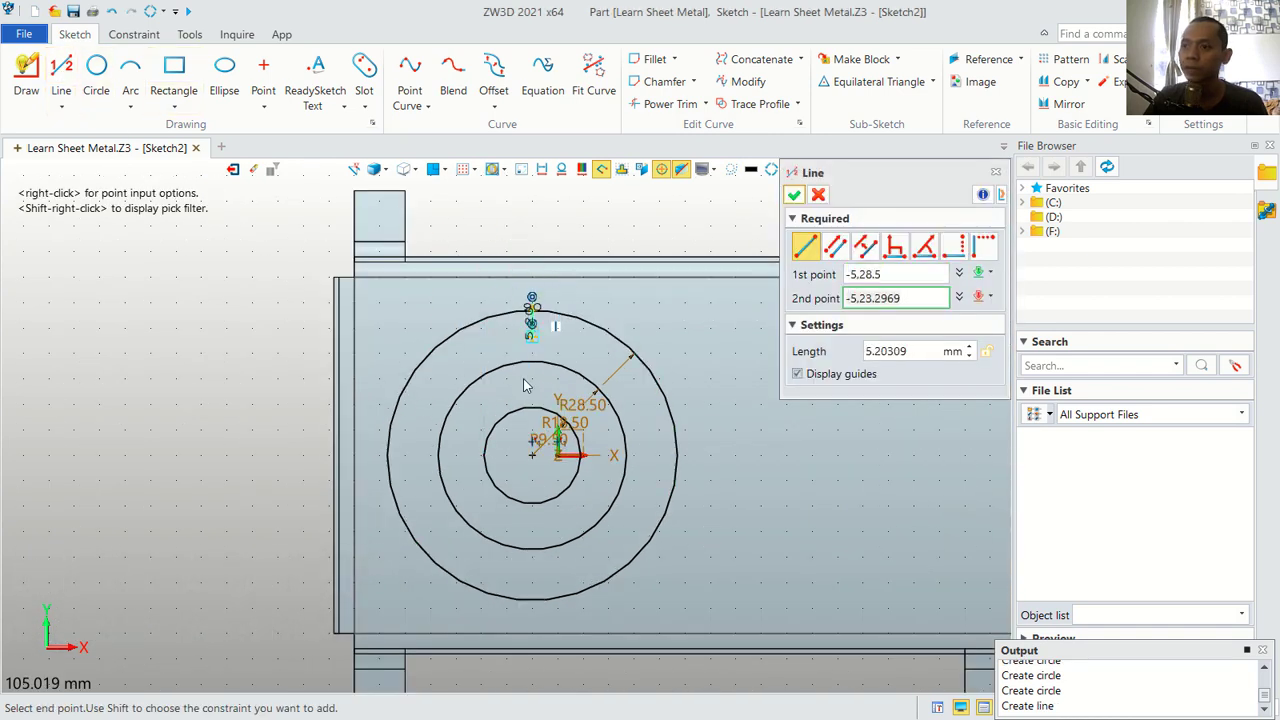
pyautogui.click(532, 600)
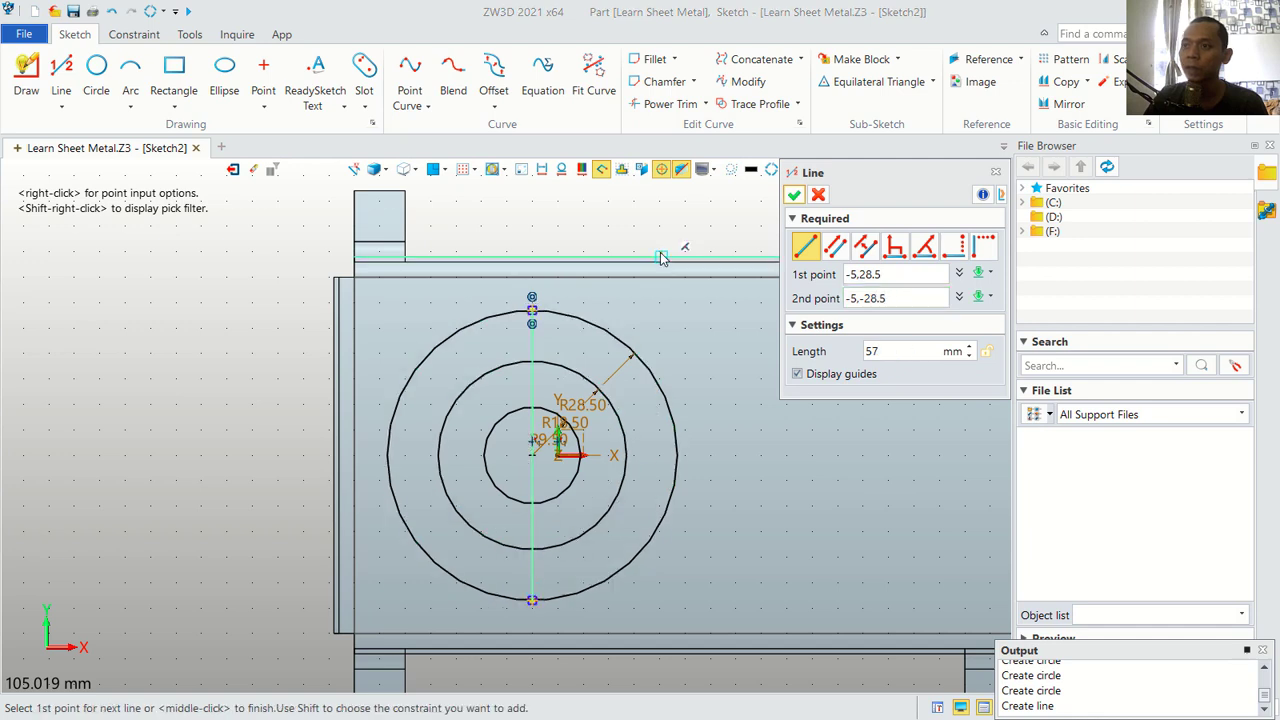
pyautogui.middleClick(629, 227)
# Offset the three circles and the vertical line 1 mm in both directions
pyautogui.click(494, 72)
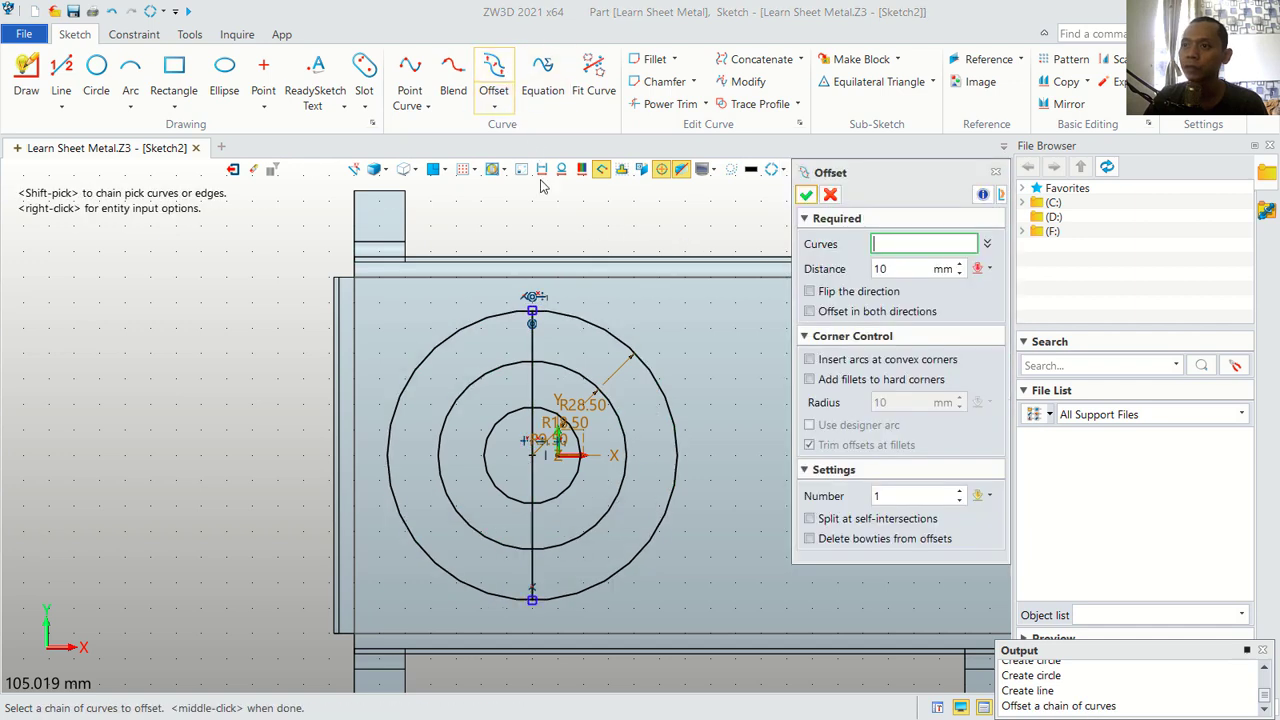
pyautogui.click(912, 269)
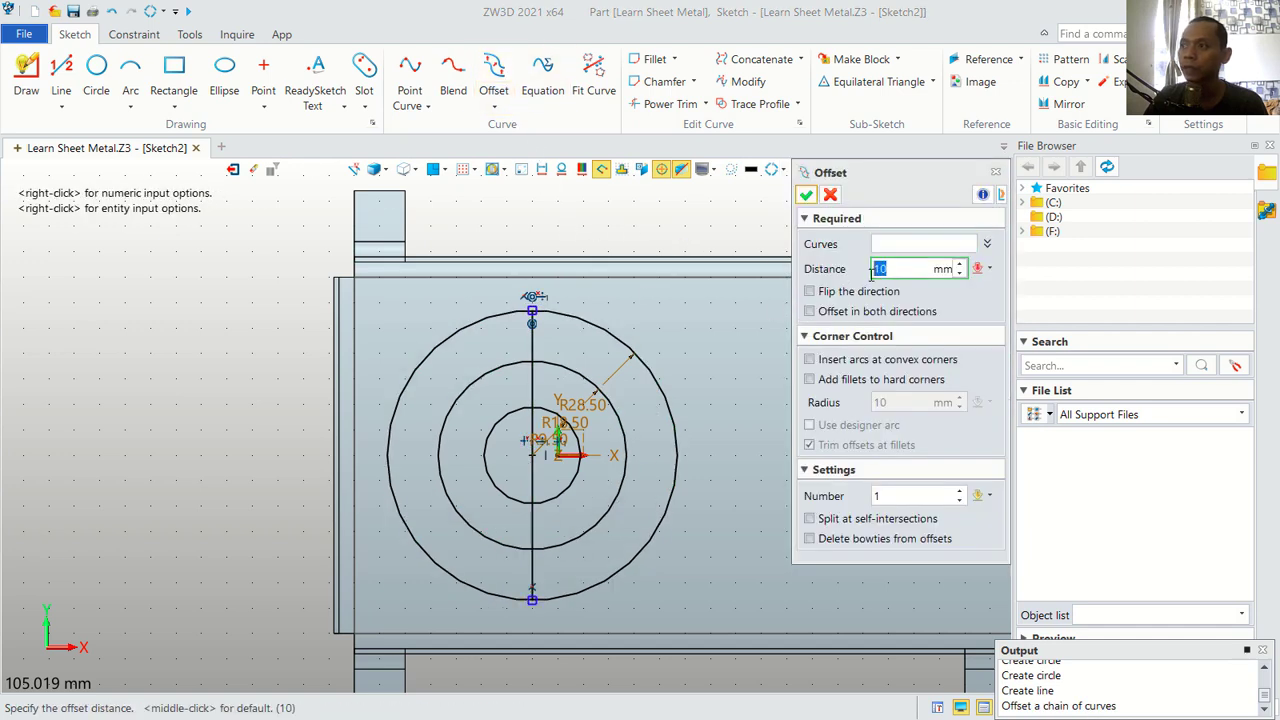
pyautogui.write('1')
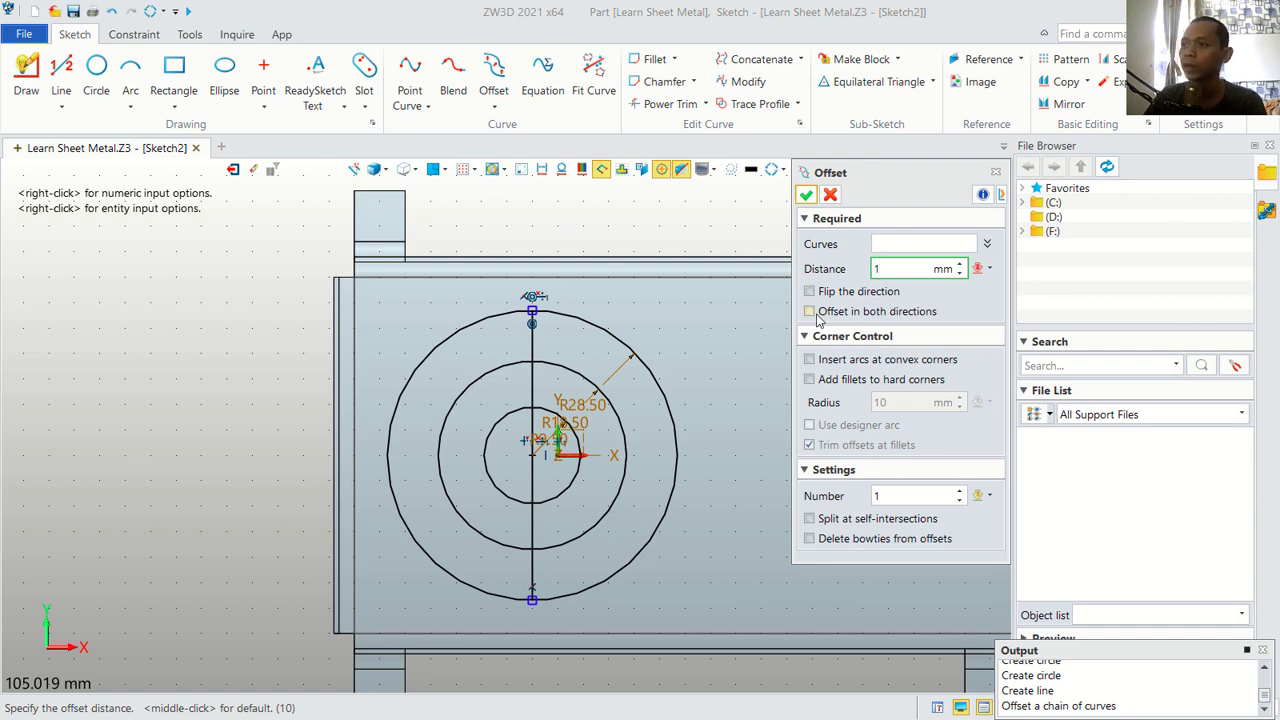
pyautogui.click(810, 312)
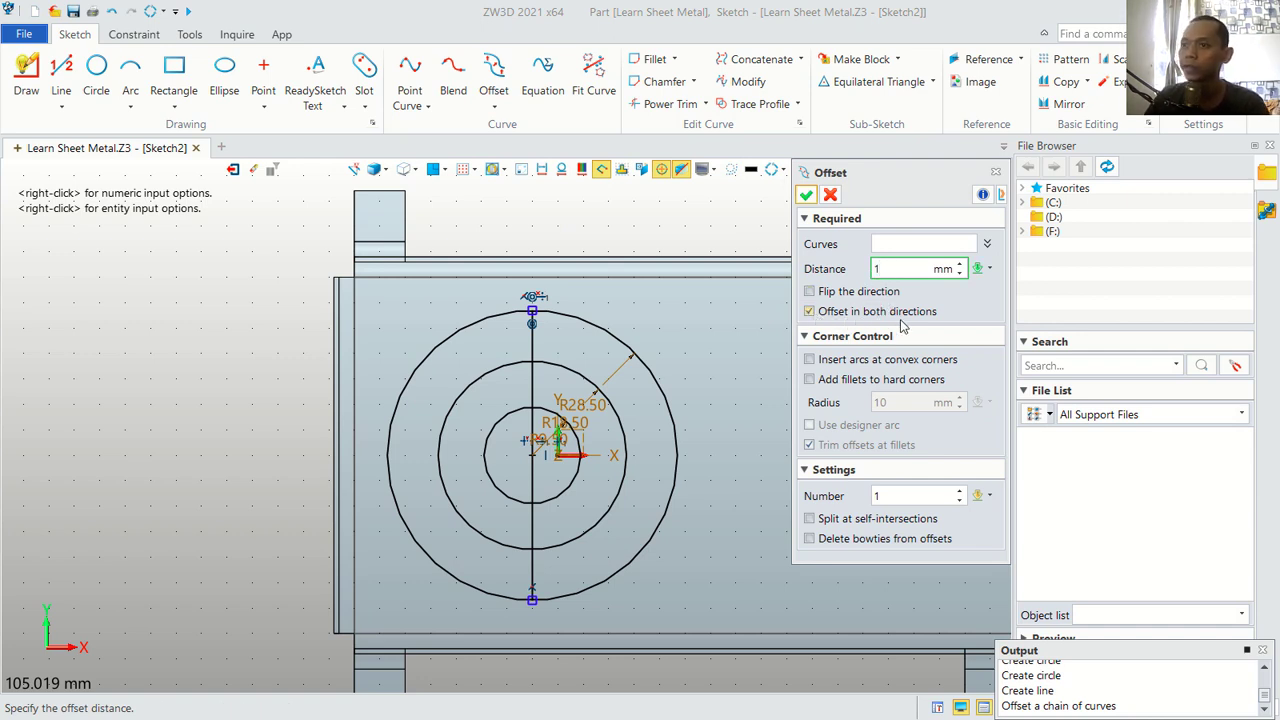
pyautogui.click(920, 243)
pyautogui.click(612, 334)
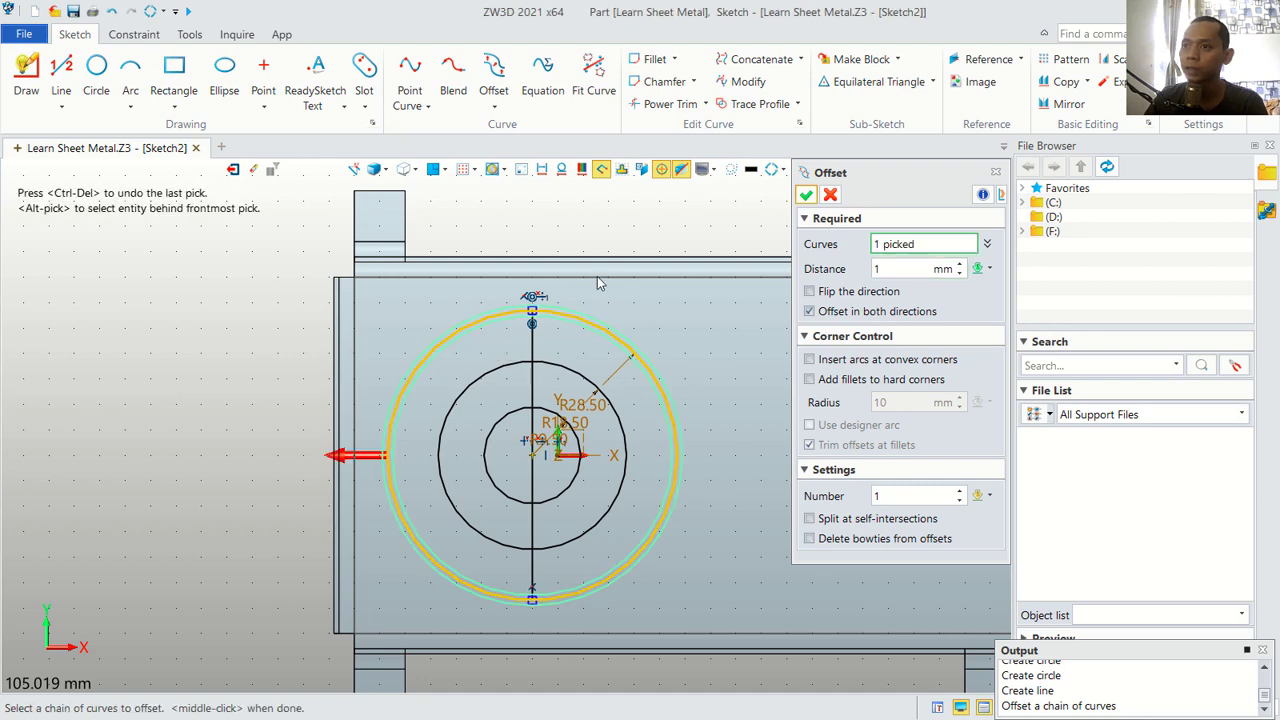
pyautogui.click(575, 369)
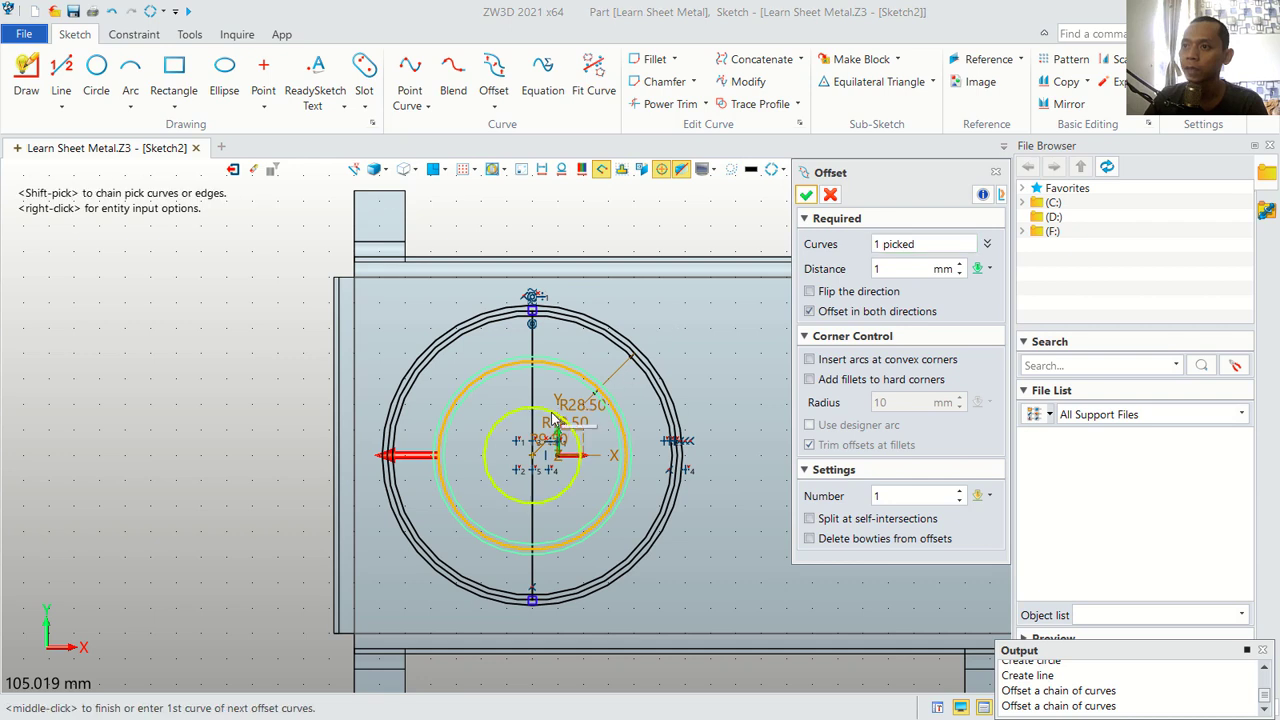
pyautogui.click(572, 430)
pyautogui.click(532, 360)
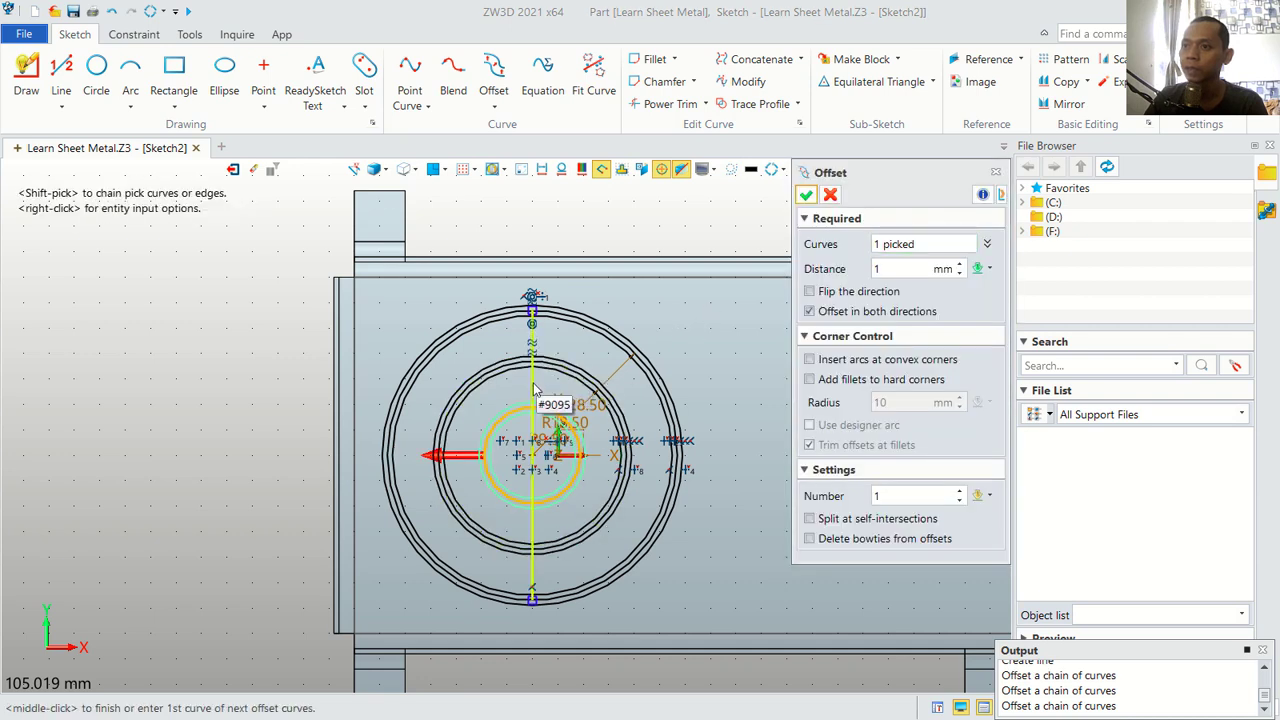
pyautogui.click(806, 195)
pyautogui.click(1066, 62)
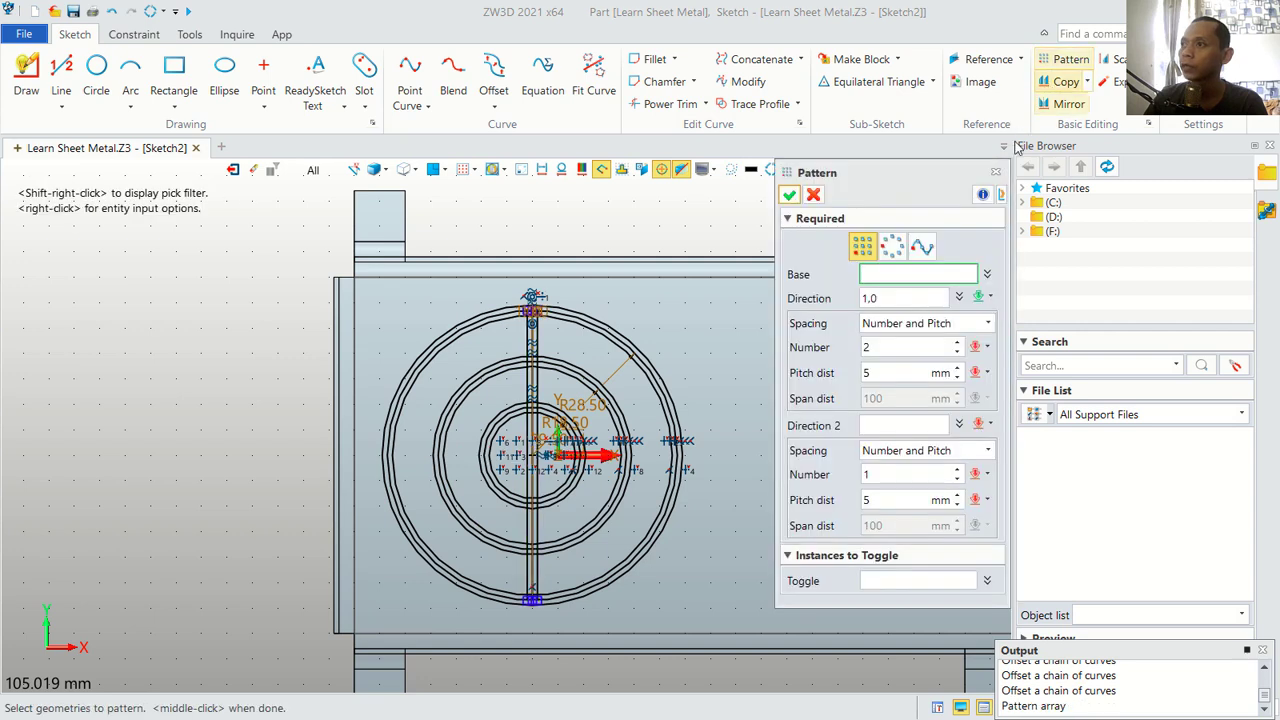
# Circular-pattern the three vertical lines about -5,0, with Number 3 over a 360° span
pyautogui.click(895, 247)
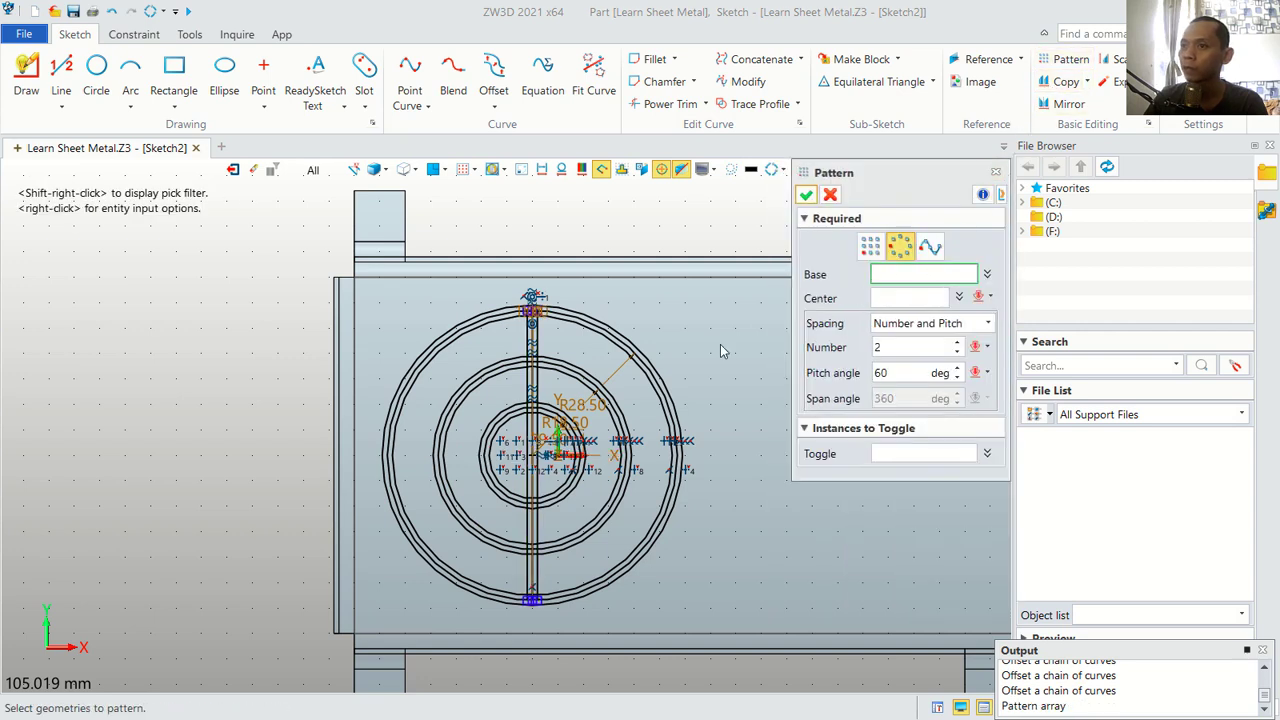
pyautogui.click(519, 388)
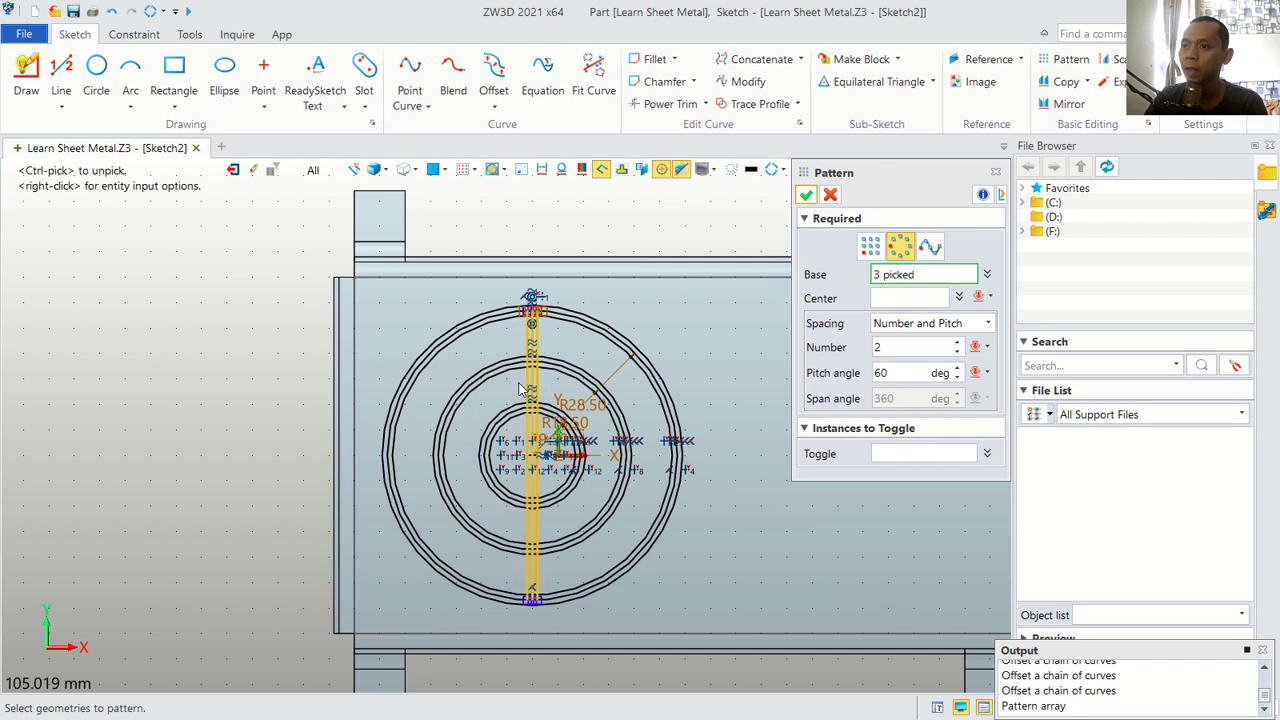
pyautogui.click(927, 298)
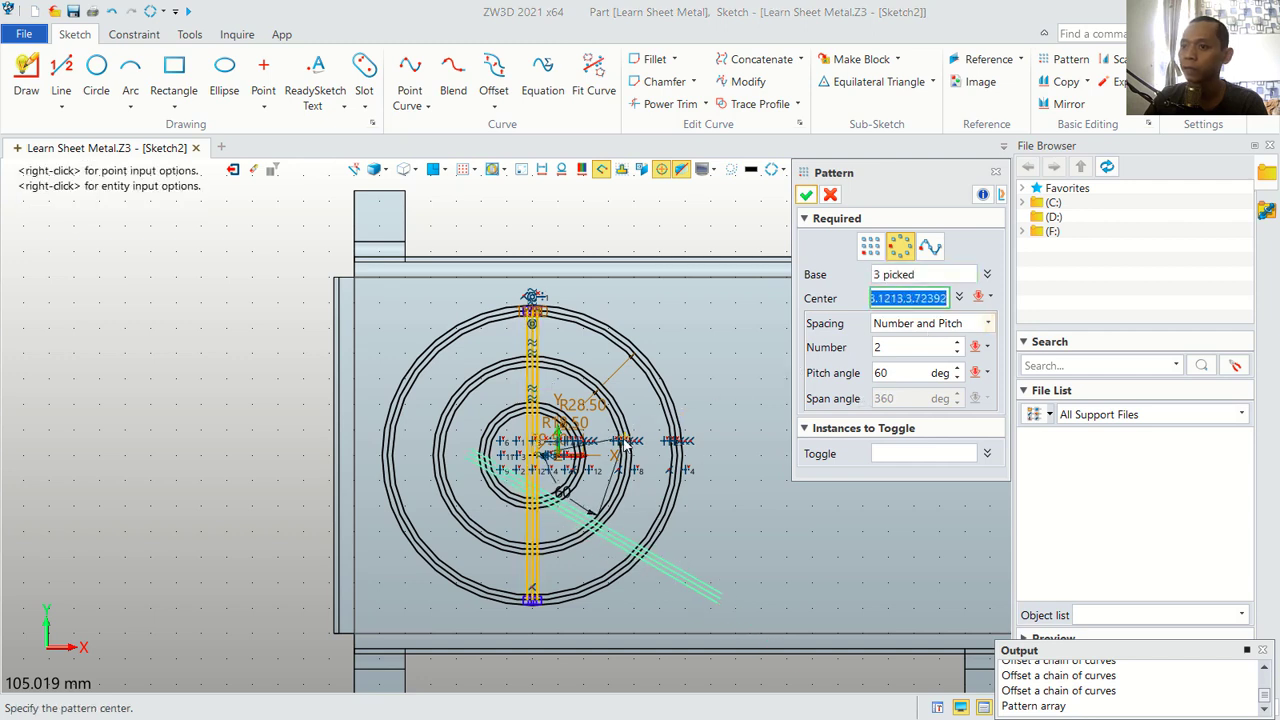
pyautogui.click(537, 458)
pyautogui.click(950, 325)
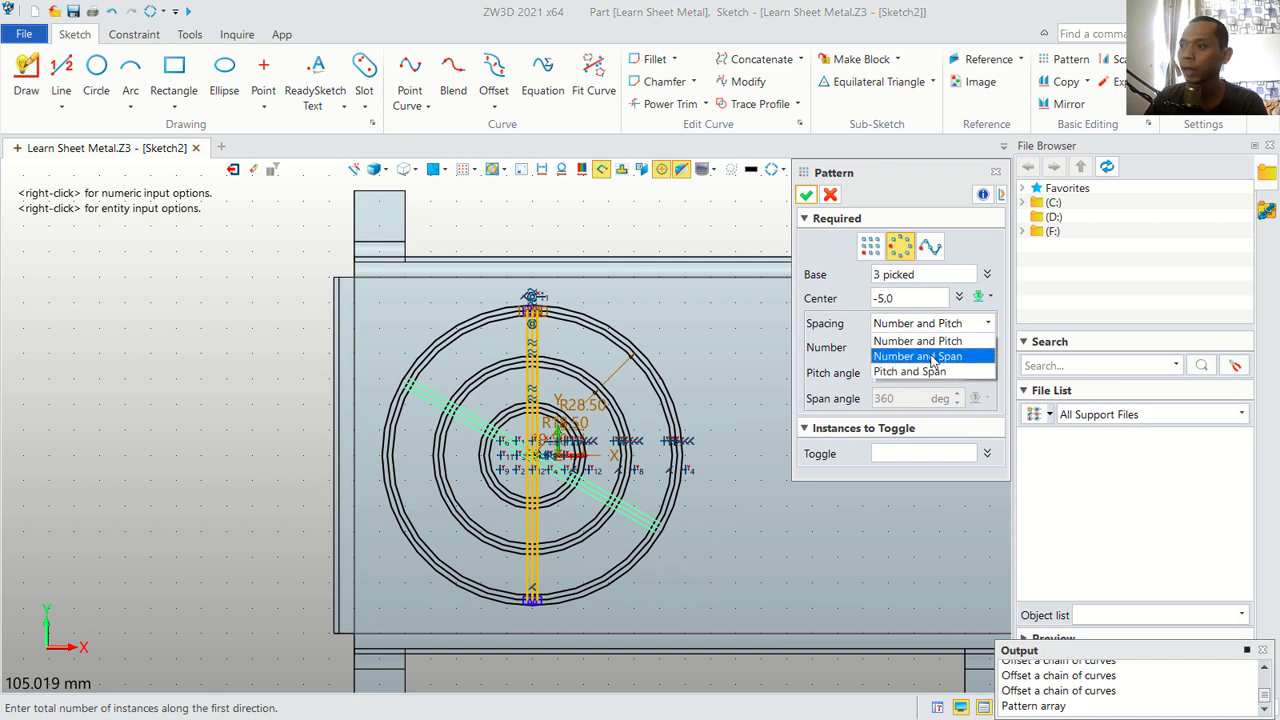
pyautogui.click(932, 357)
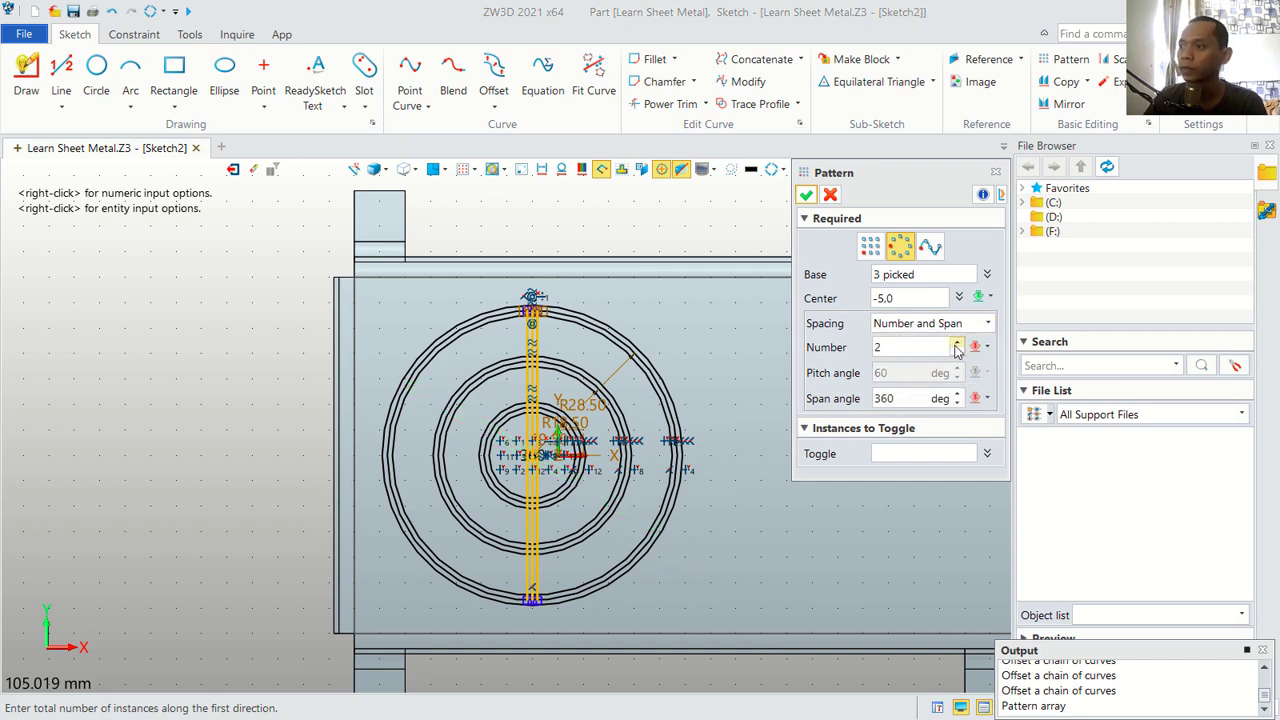
pyautogui.click(956, 344)
pyautogui.click(806, 195)
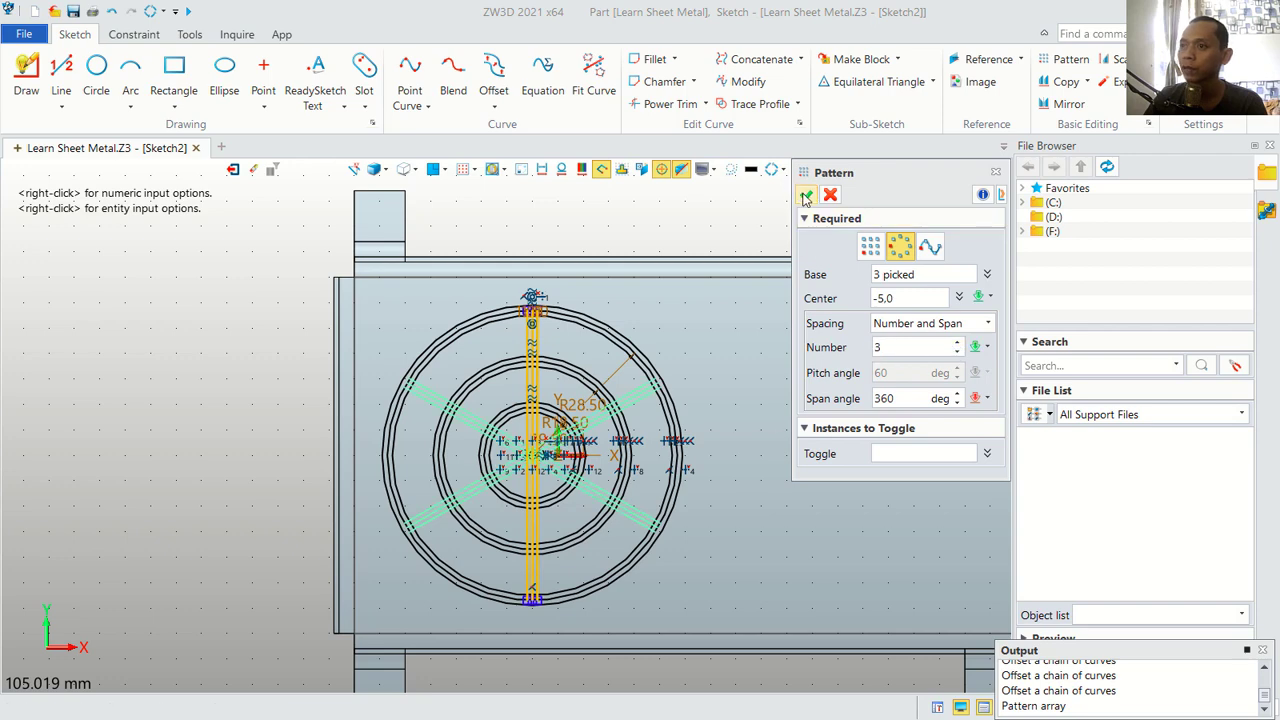
pyautogui.moveTo(787, 388); pyautogui.dragTo(628, 364, button='middle')
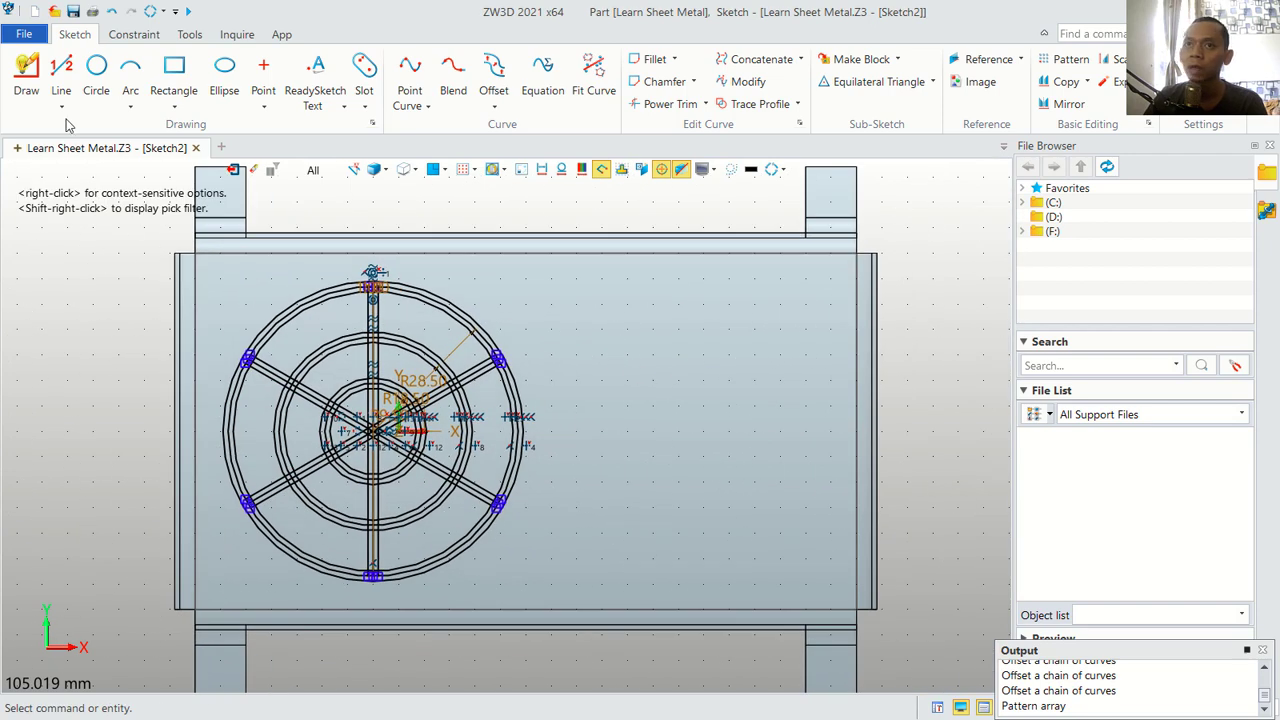
# Draw a 19.81 × 10 mm rectangle with a 19.81 × 5.5 mm rectangle stacked above it
pyautogui.click(174, 72)
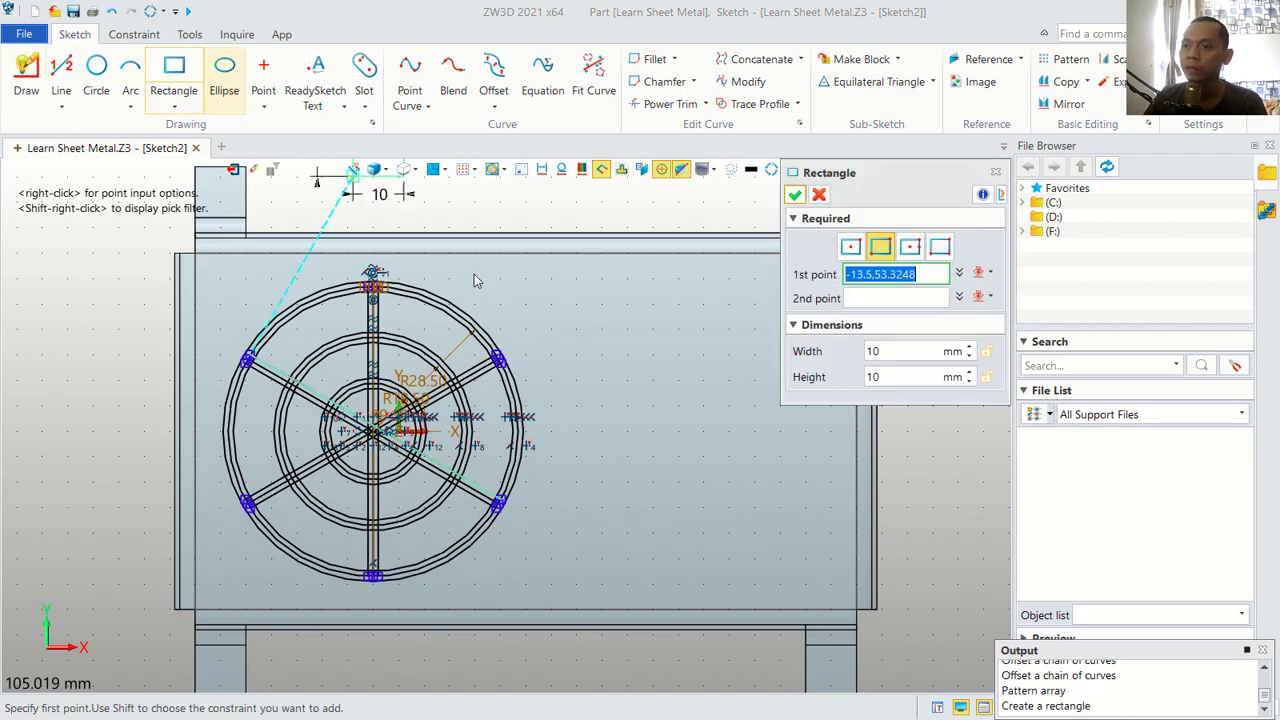
pyautogui.click(708, 572)
pyautogui.click(810, 576)
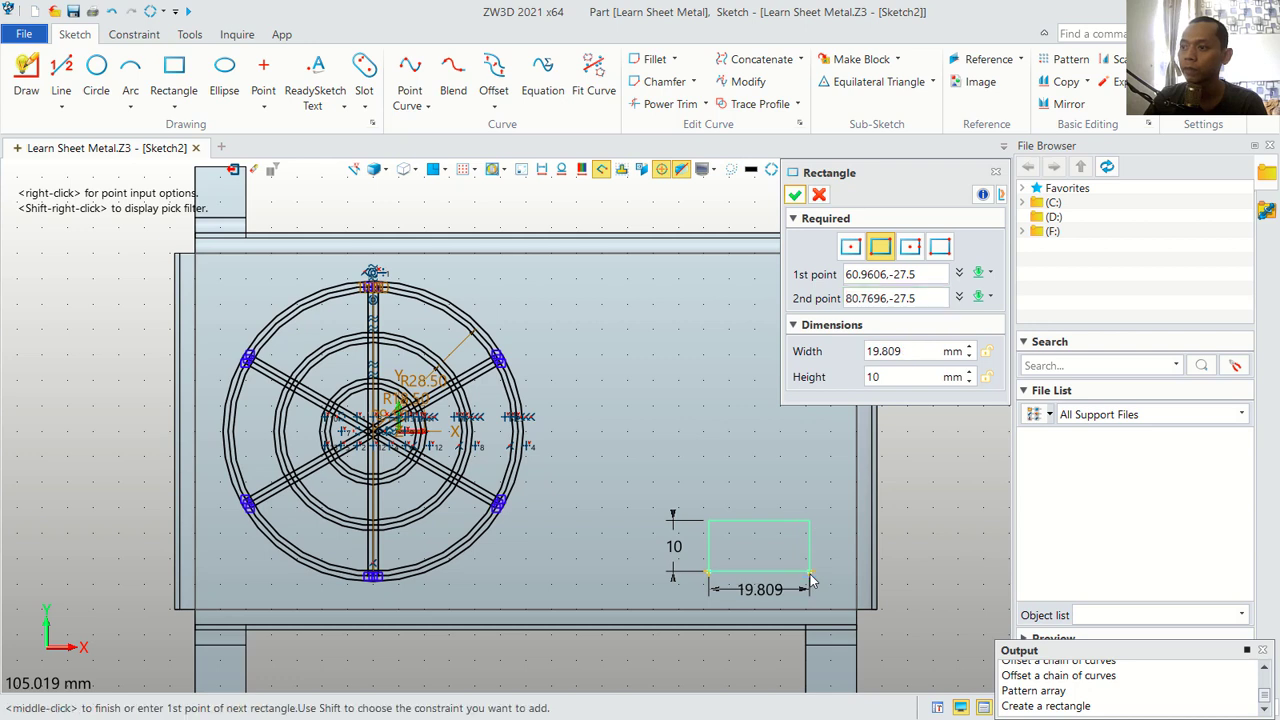
pyautogui.click(707, 502)
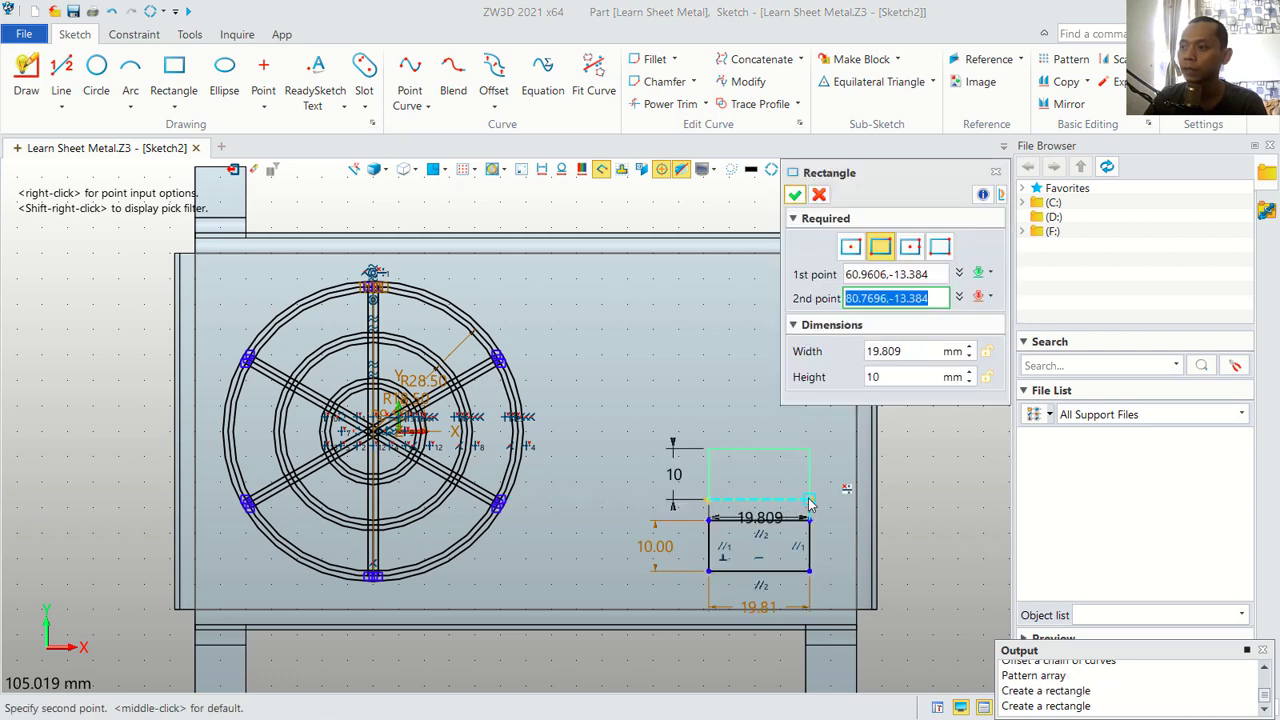
pyautogui.click(810, 503)
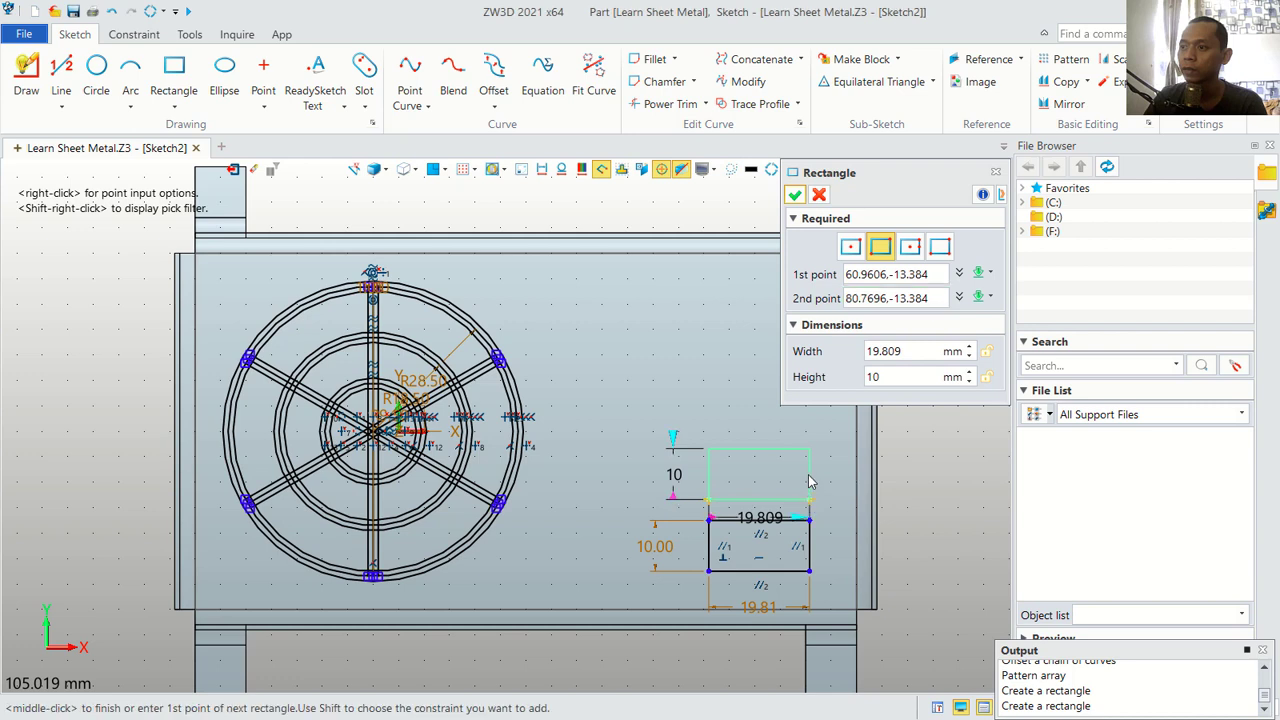
pyautogui.click(675, 442)
pyautogui.write('5.5')
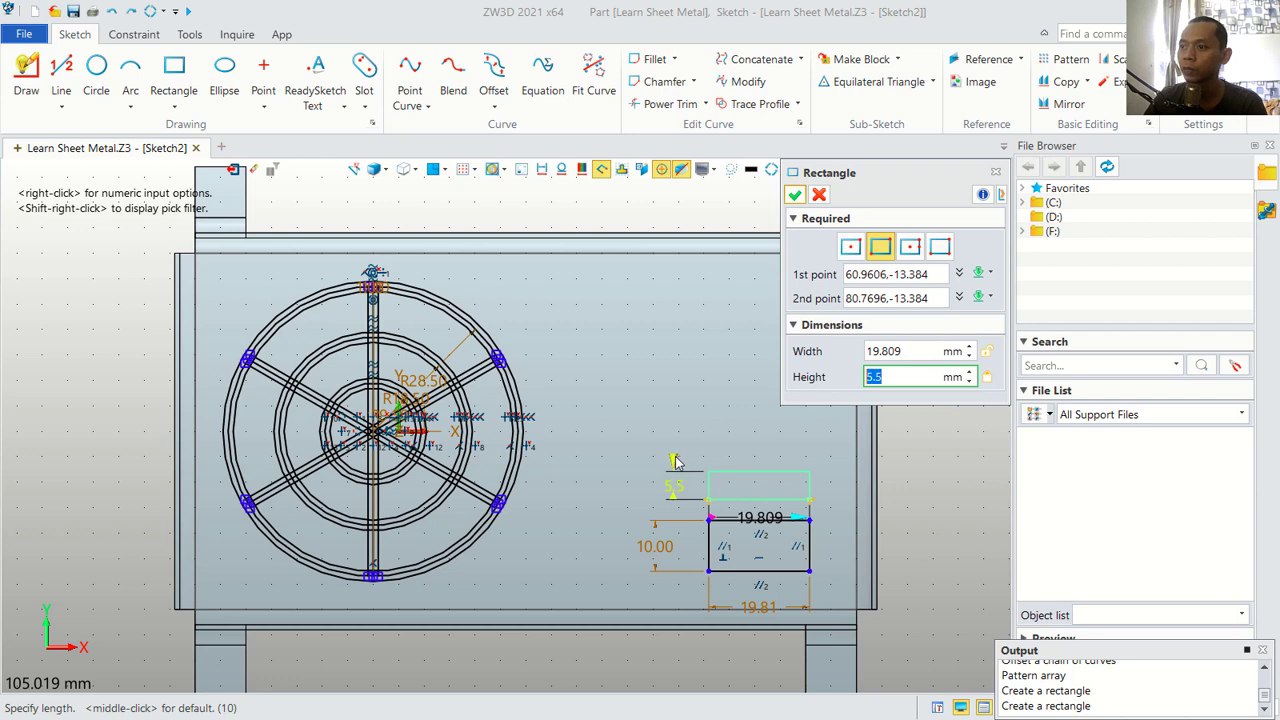
pyautogui.middleClick(778, 374)
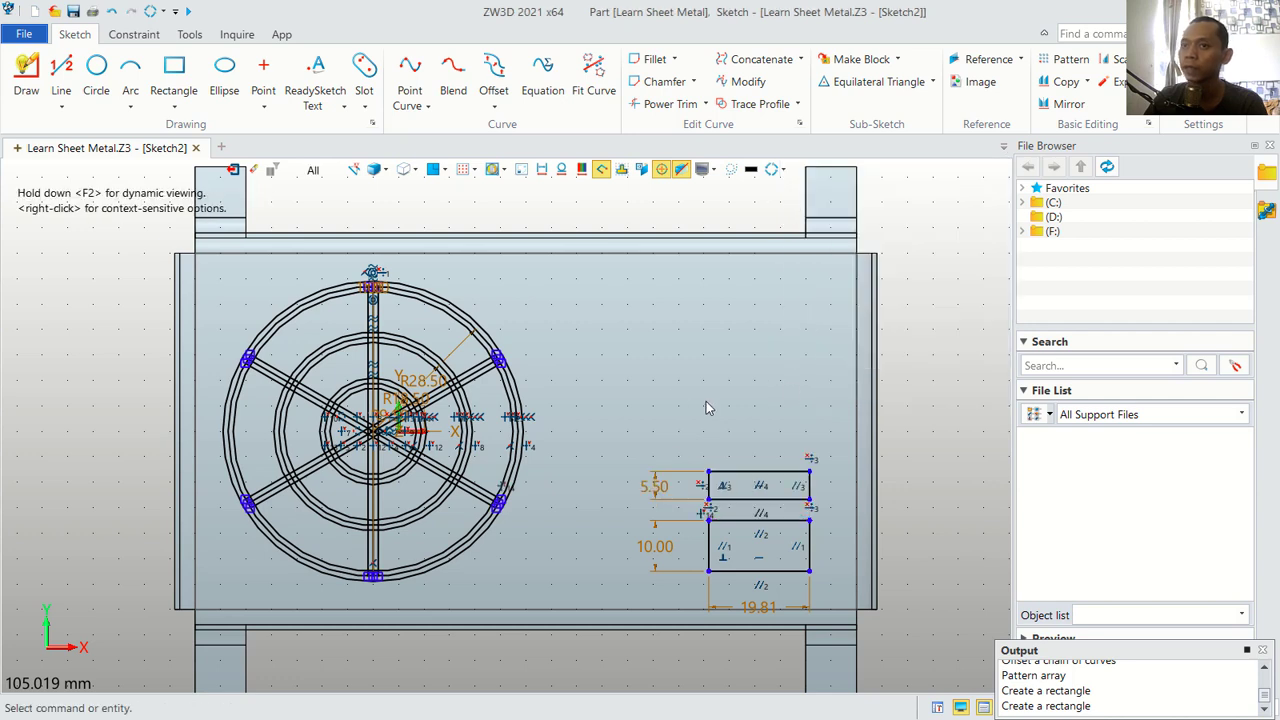
# Exit the sketch and start an Extrude using Sketch2 as the profile
pyautogui.click(236, 172)
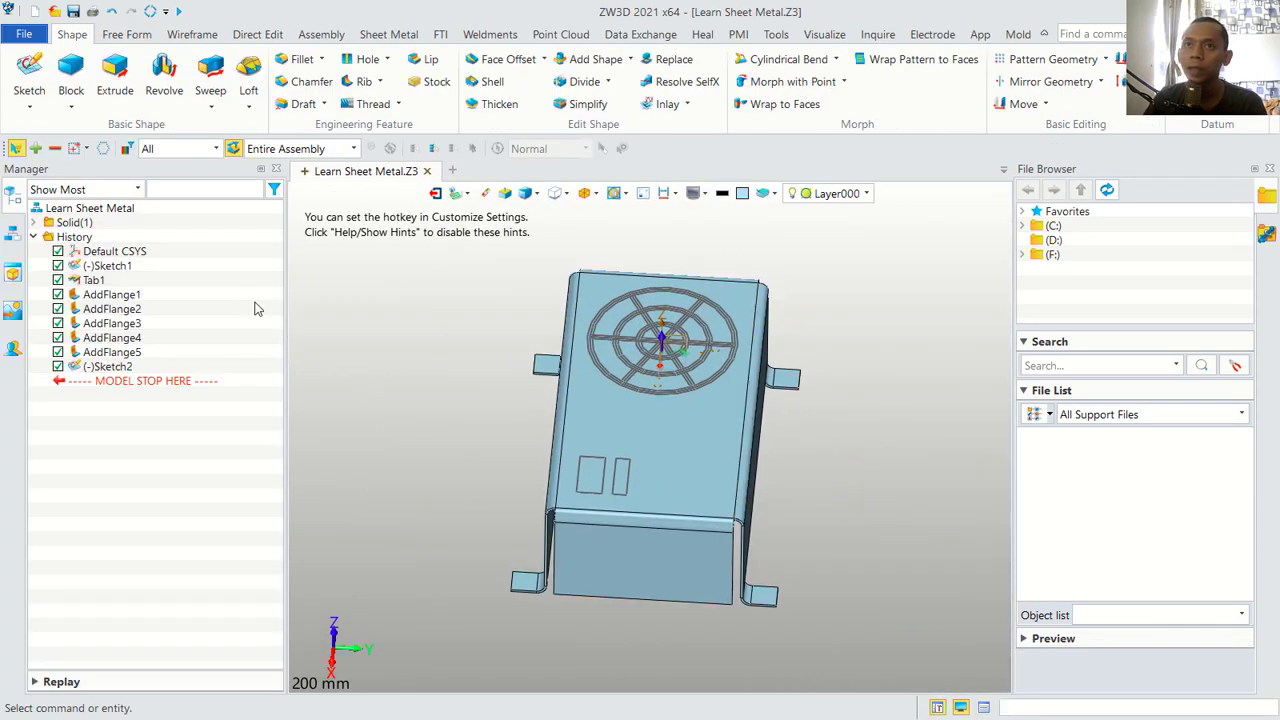
pyautogui.click(115, 72)
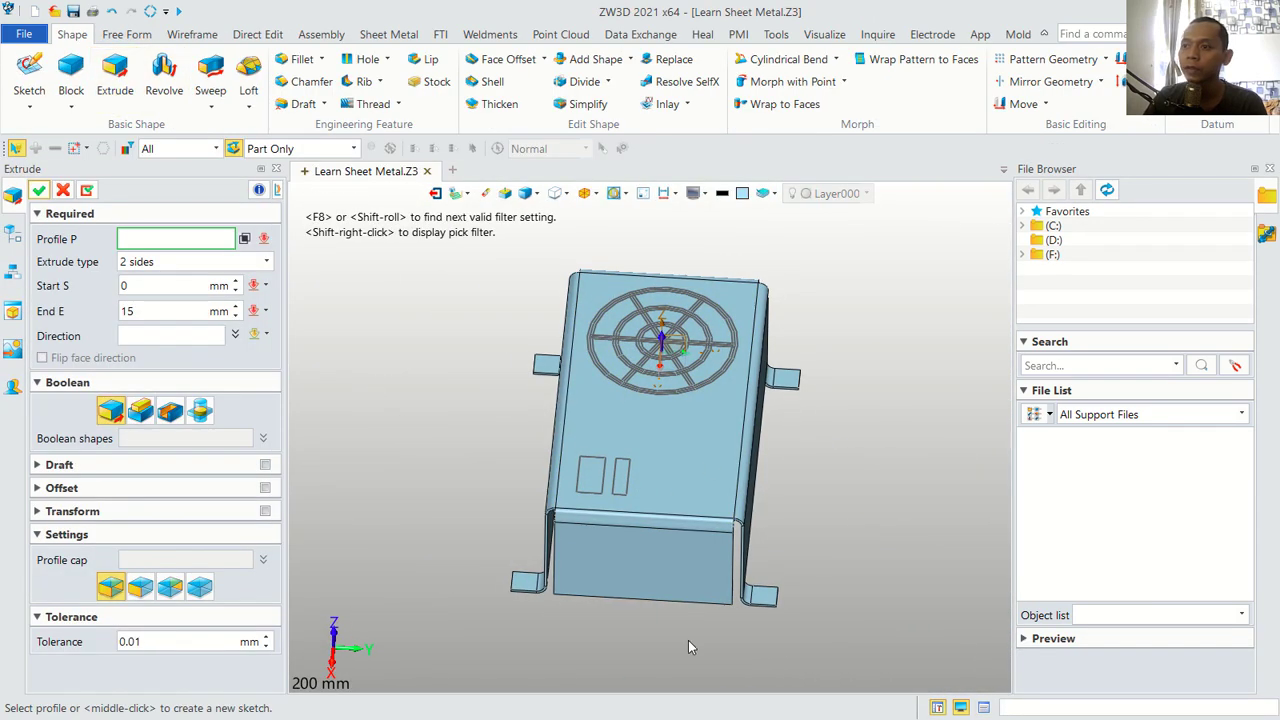
pyautogui.moveTo(688, 640)
pyautogui.mouseDown(button='middle')
pyautogui.moveTo(756, 642)
pyautogui.moveTo(700, 450)
pyautogui.mouseUp(button='middle')
pyautogui.click(670, 430)
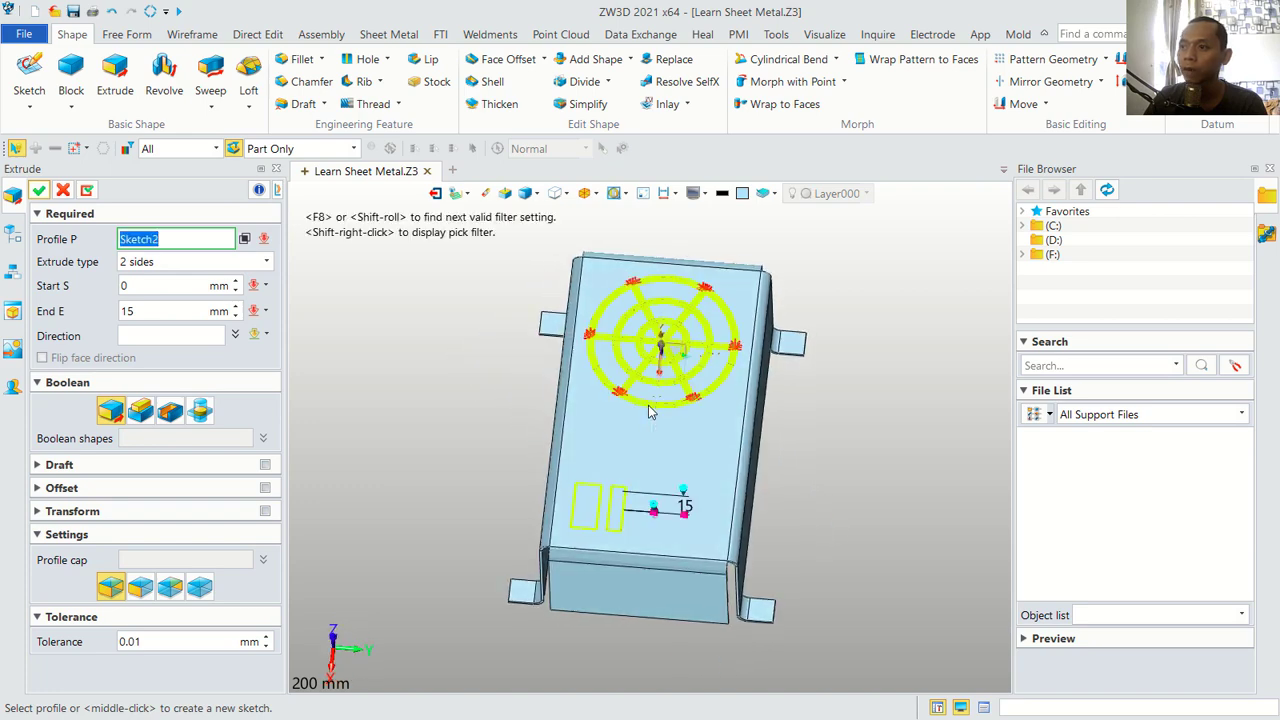
pyautogui.moveTo(866, 392); pyautogui.dragTo(700, 360, button='middle')
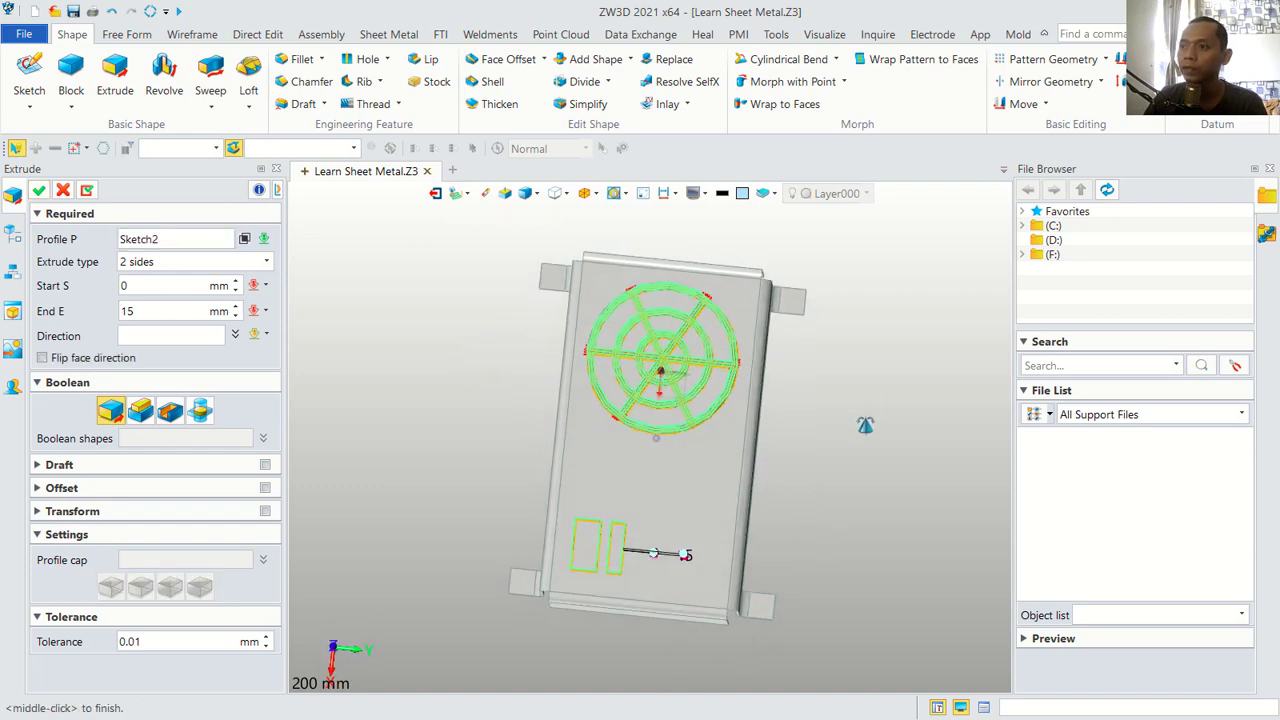
pyautogui.scroll(2, 700, 360)
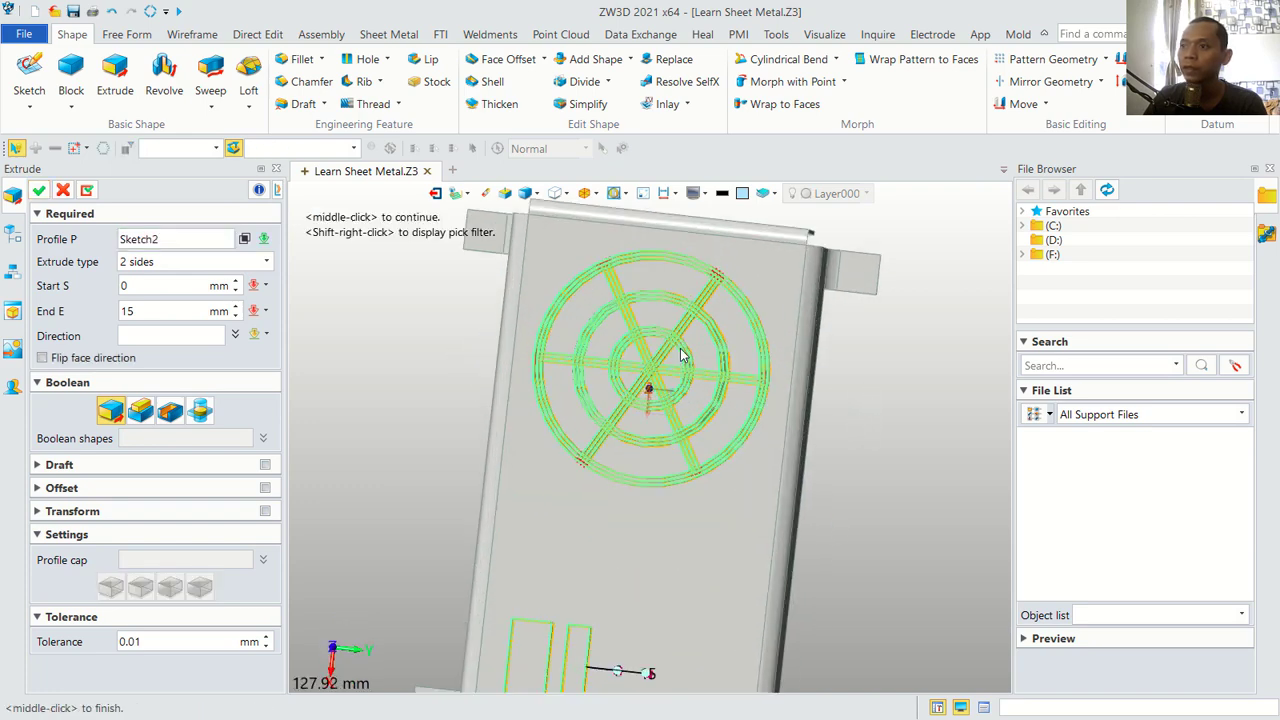
# Pick each enclosed opening of the spoked vent as an extrude region
pyautogui.click(245, 240)
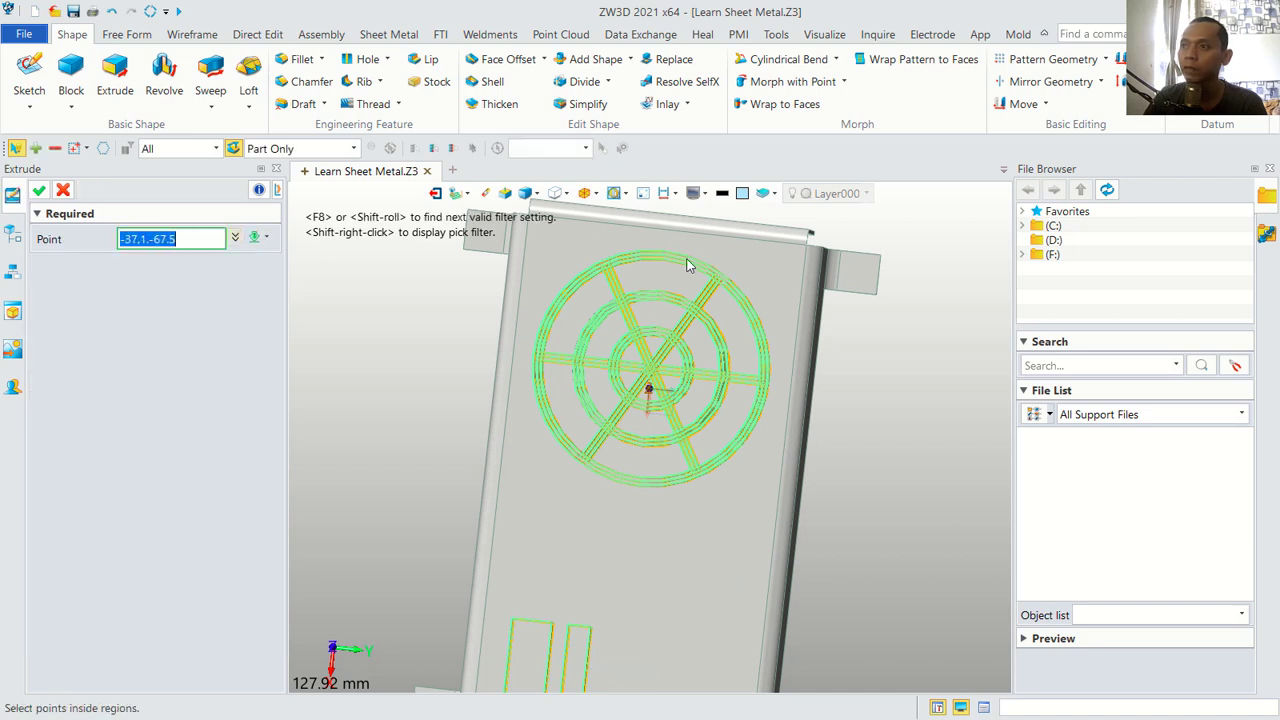
pyautogui.click(669, 280)
pyautogui.click(586, 316)
pyautogui.click(563, 395)
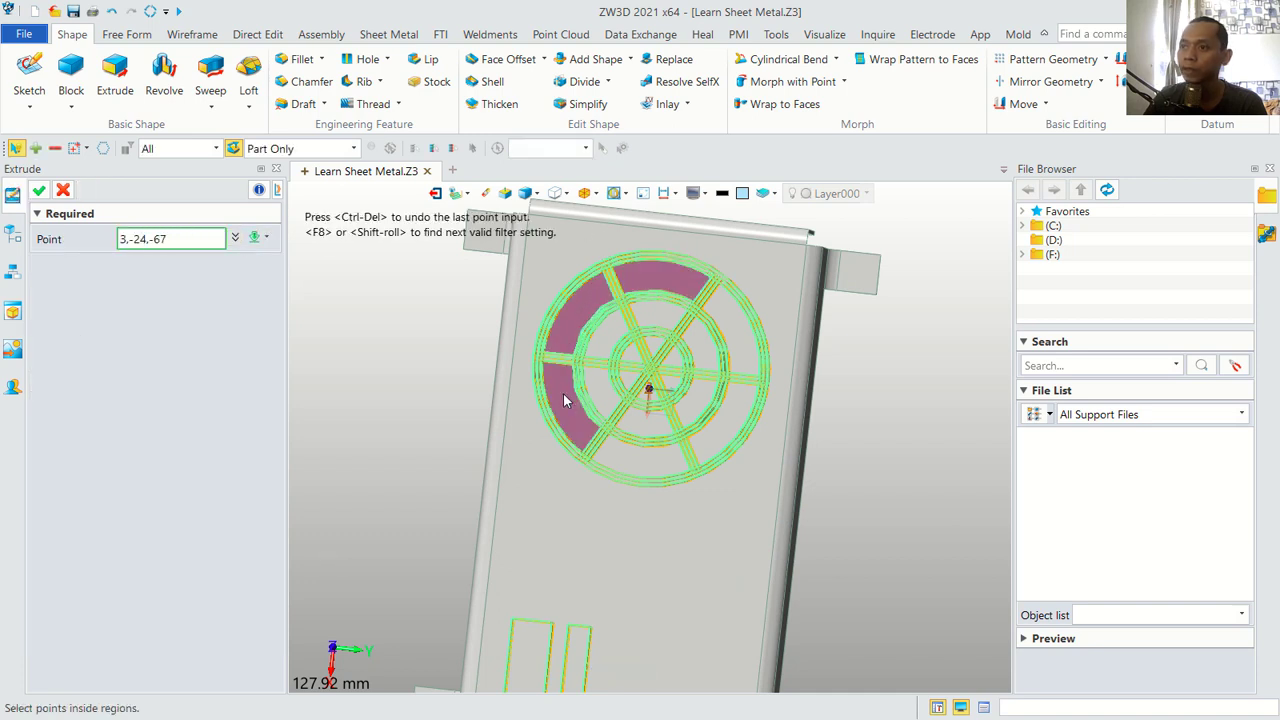
pyautogui.click(634, 448)
pyautogui.click(728, 425)
pyautogui.click(737, 362)
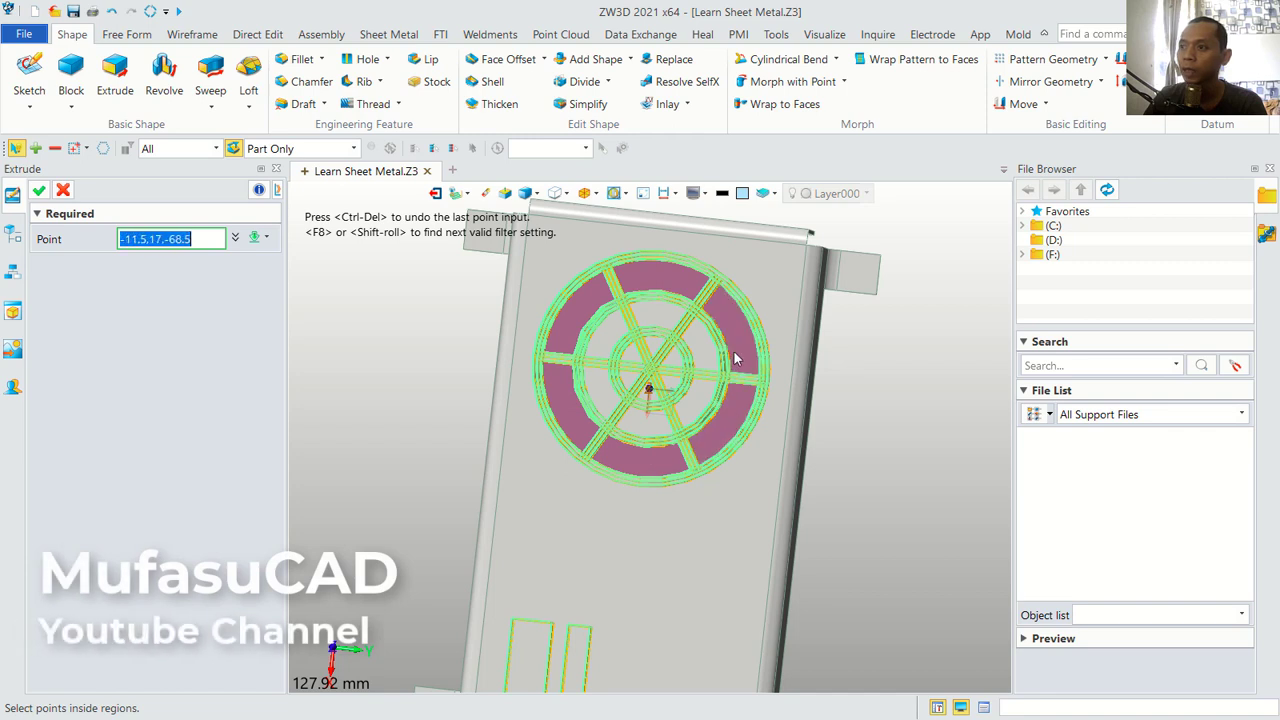
pyautogui.click(712, 358)
pyautogui.click(638, 322)
pyautogui.click(605, 335)
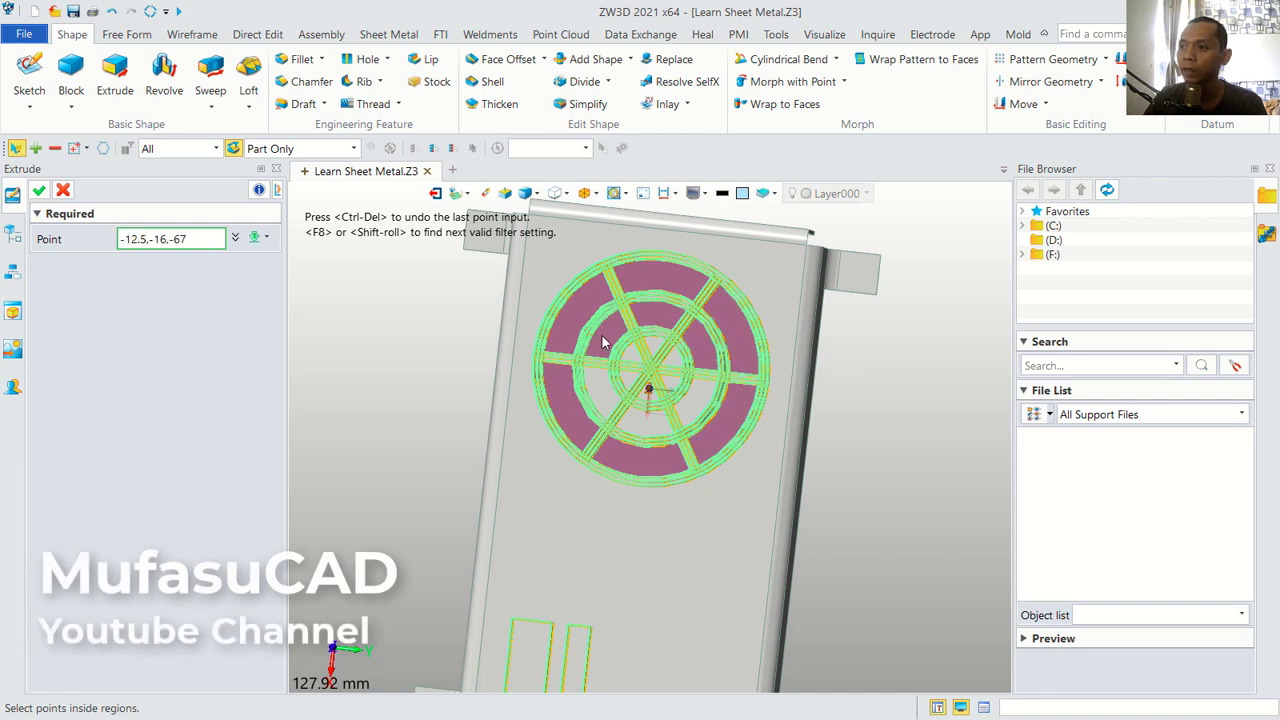
pyautogui.click(595, 376)
pyautogui.click(640, 422)
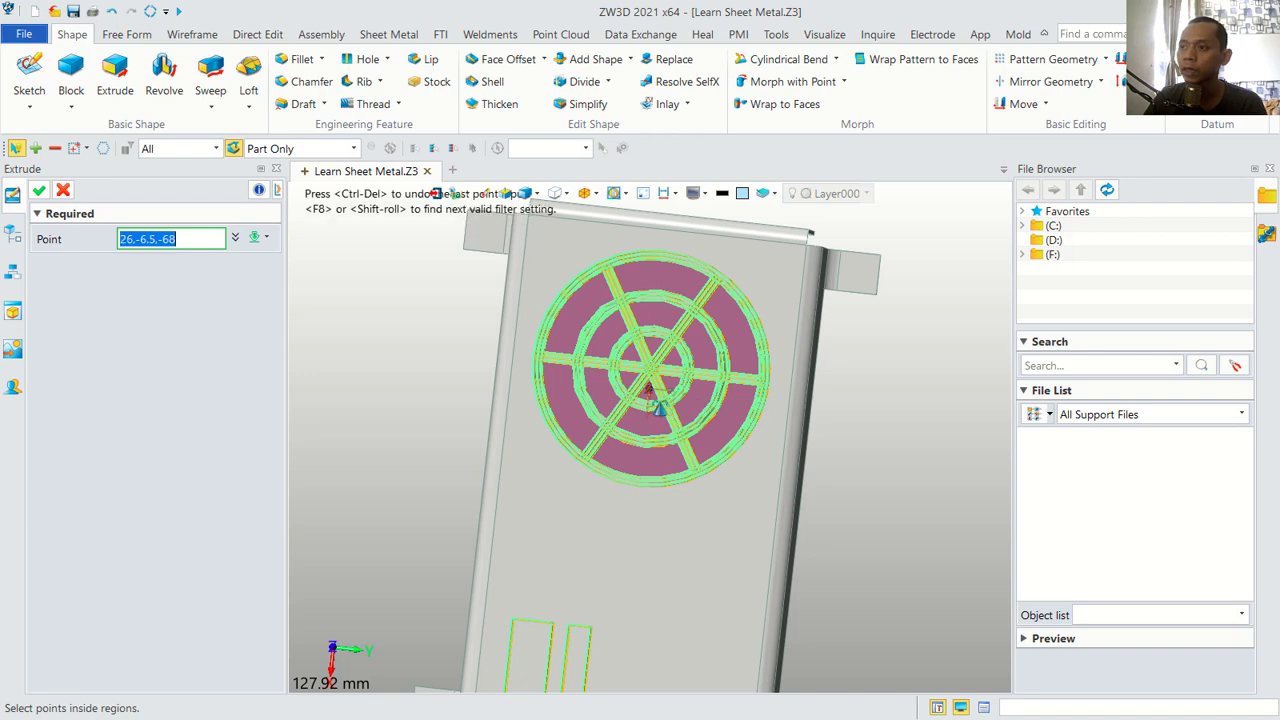
# Add the two rectangular slot regions and accept the profile
pyautogui.moveTo(697, 399); pyautogui.dragTo(745, 302, button='middle')
pyautogui.click(625, 558)
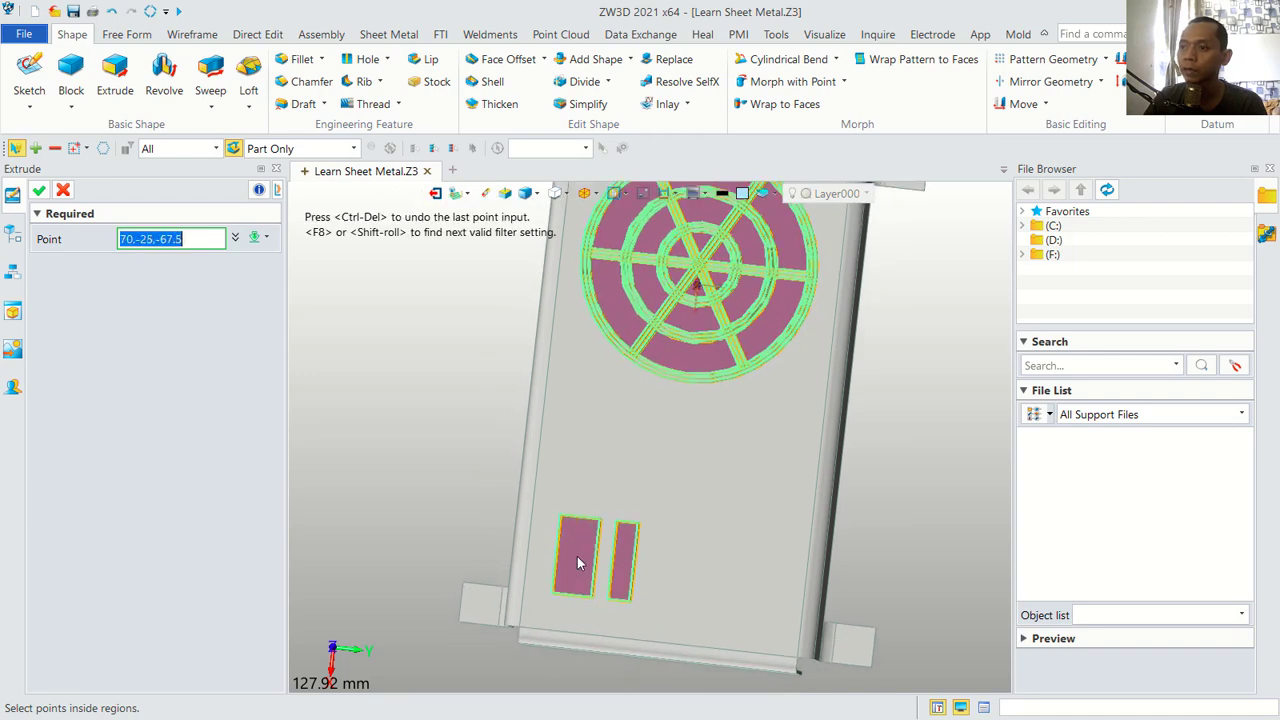
pyautogui.middleClick(648, 437)
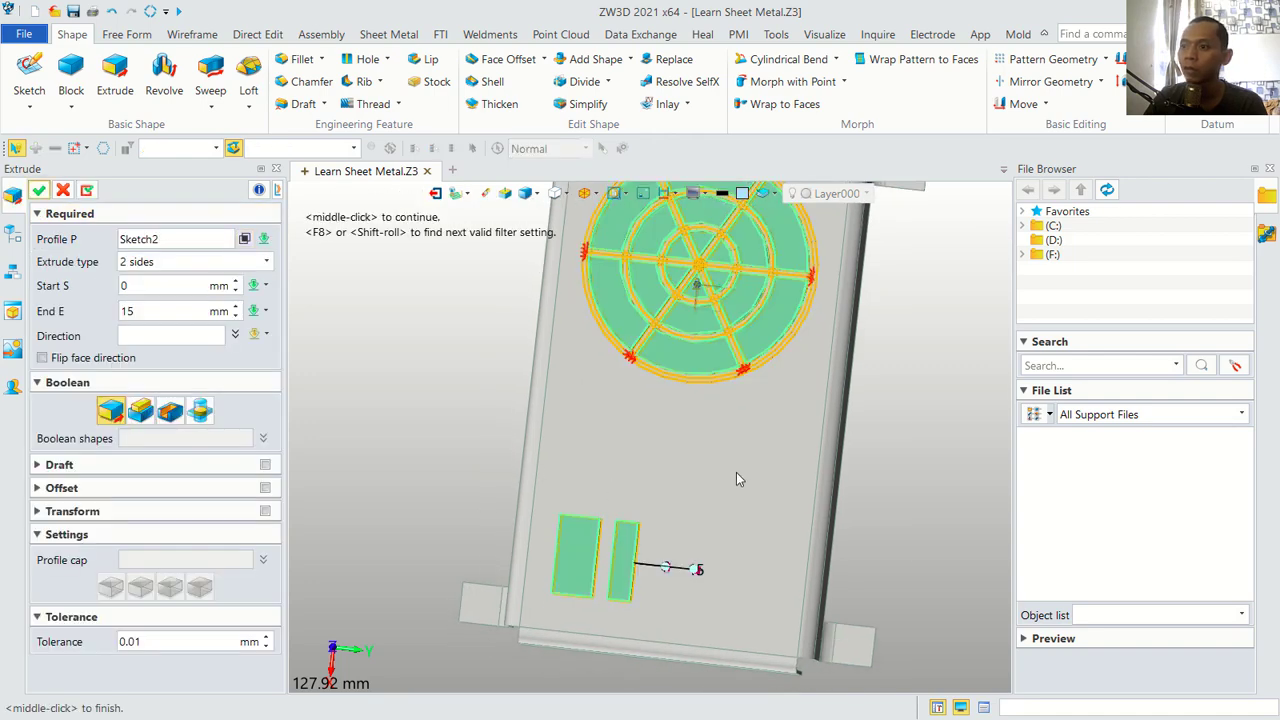
# Set the extrude to Boolean Subtract with End -17 mm to create Extrude1_Cut
pyautogui.moveTo(786, 499); pyautogui.dragTo(572, 422, button='middle')
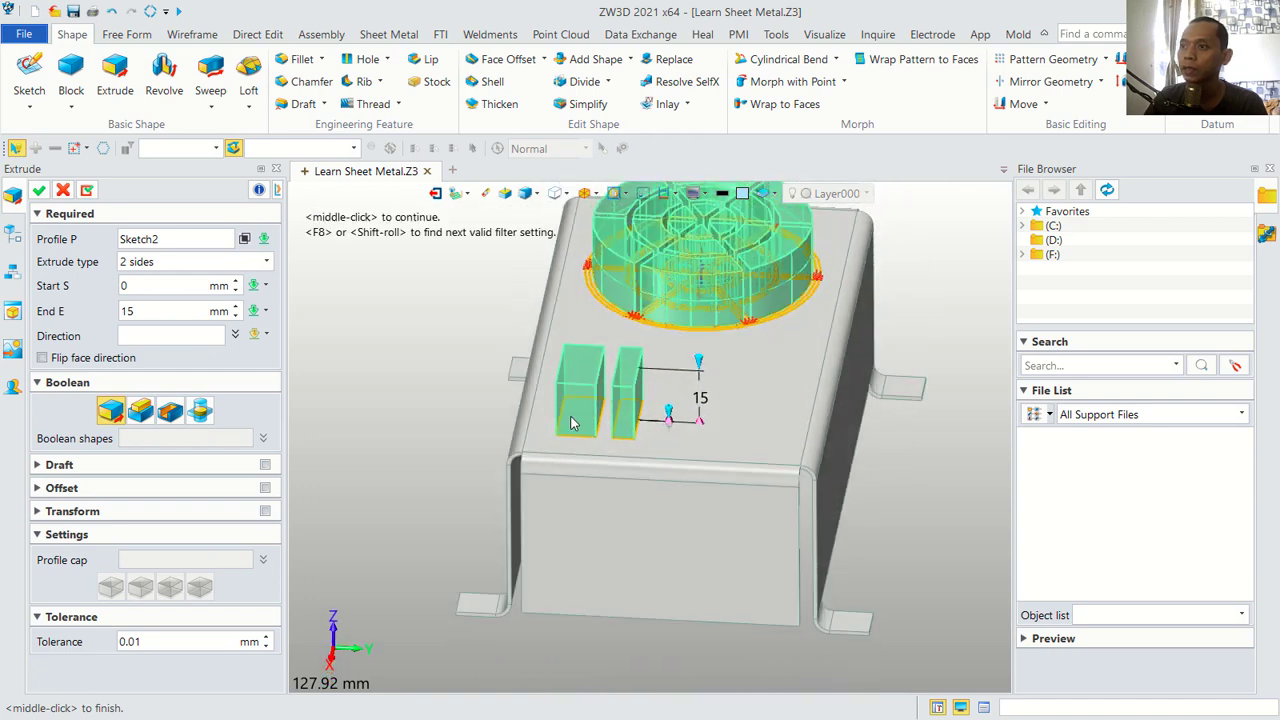
pyautogui.click(170, 413)
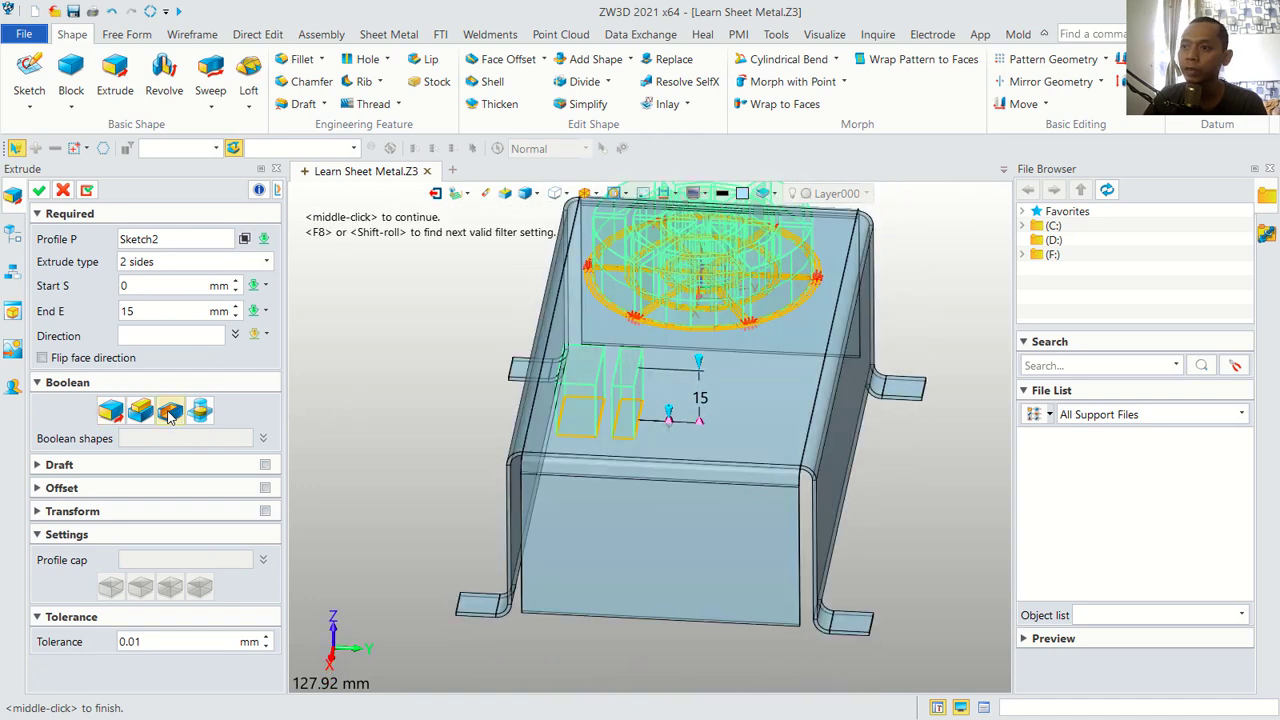
pyautogui.middleClick(700, 370)
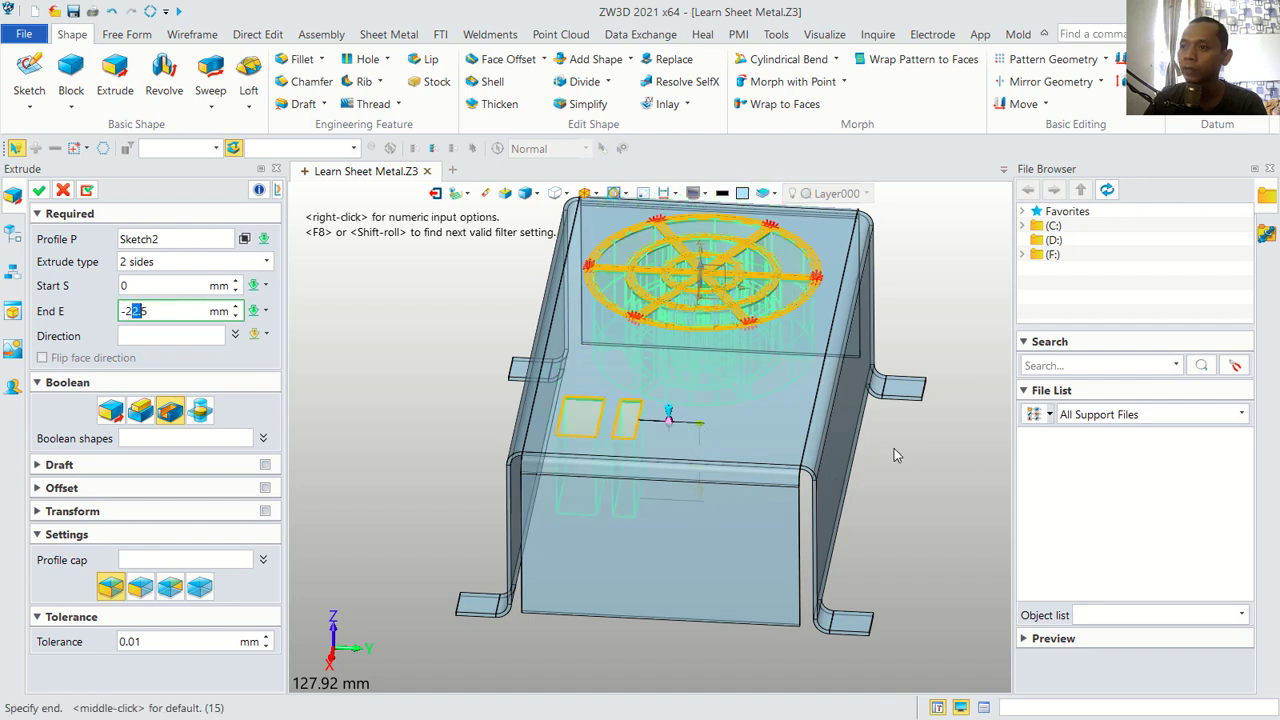
pyautogui.write('-26')
pyautogui.press('BackSpace')
pyautogui.press('BackSpace')
pyautogui.write('17')
pyautogui.press('Return')
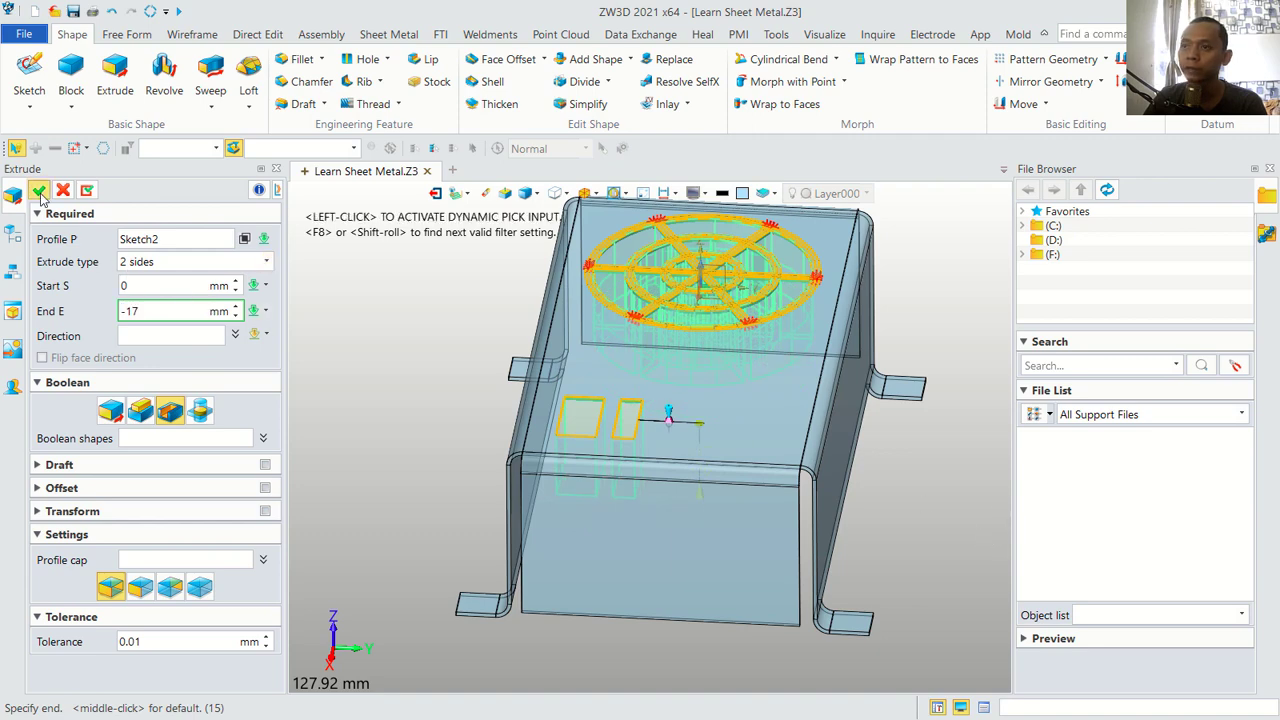
pyautogui.click(38, 190)
pyautogui.moveTo(726, 315)
pyautogui.mouseDown(button='middle')
pyautogui.moveTo(711, 551)
pyautogui.moveTo(803, 327)
pyautogui.moveTo(627, 258)
pyautogui.mouseUp(button='middle')
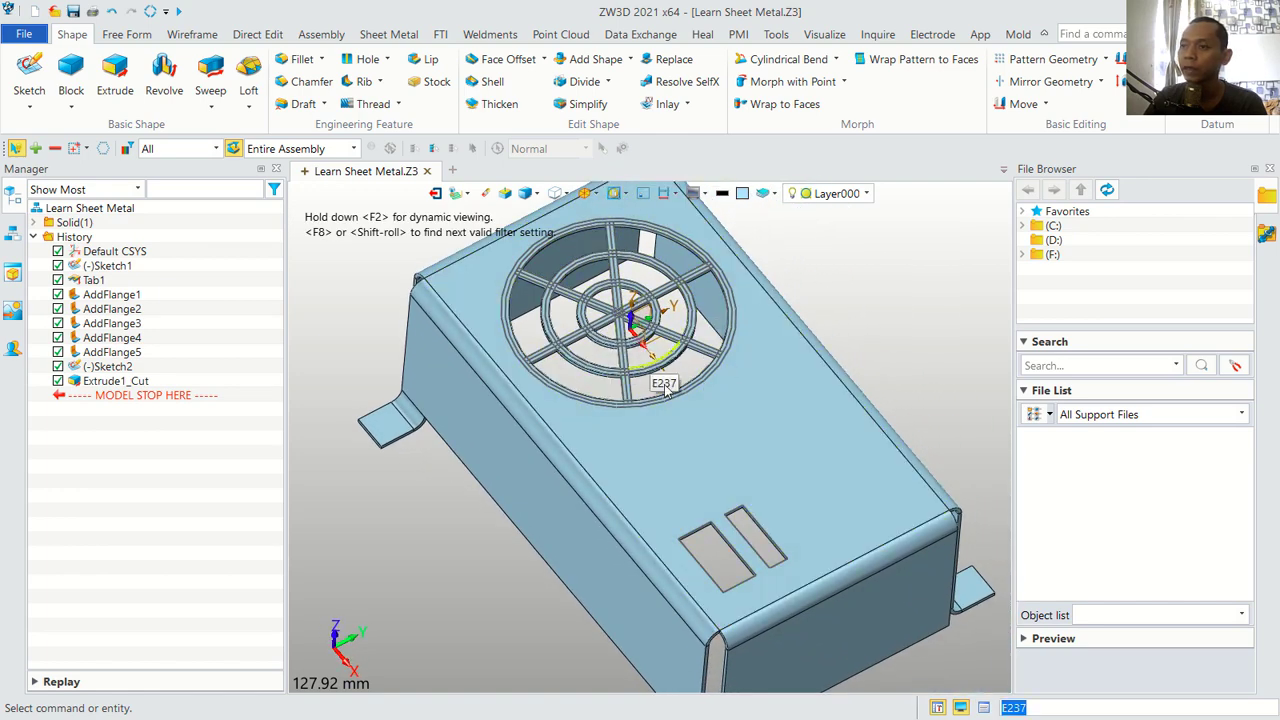
# Blank Sketch2 from the History tree so only the cut box top shows
pyautogui.moveTo(652, 360); pyautogui.dragTo(677, 425, button='middle')
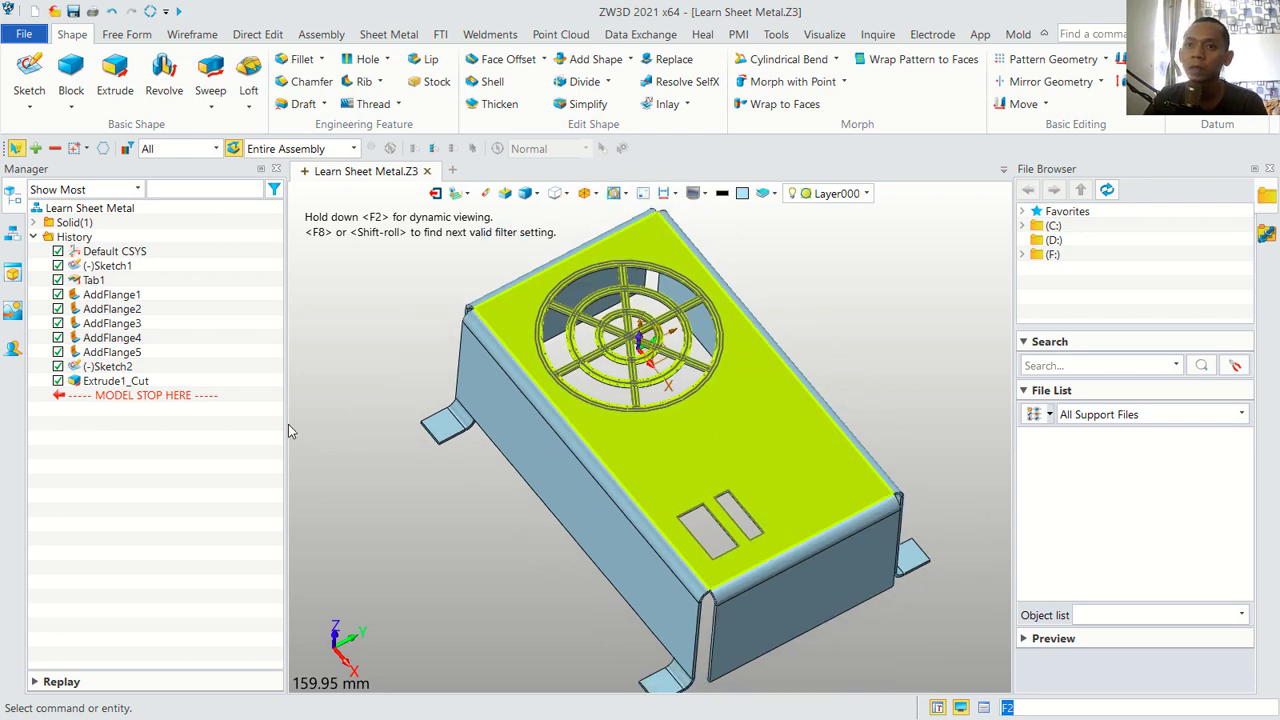
pyautogui.click(115, 368)
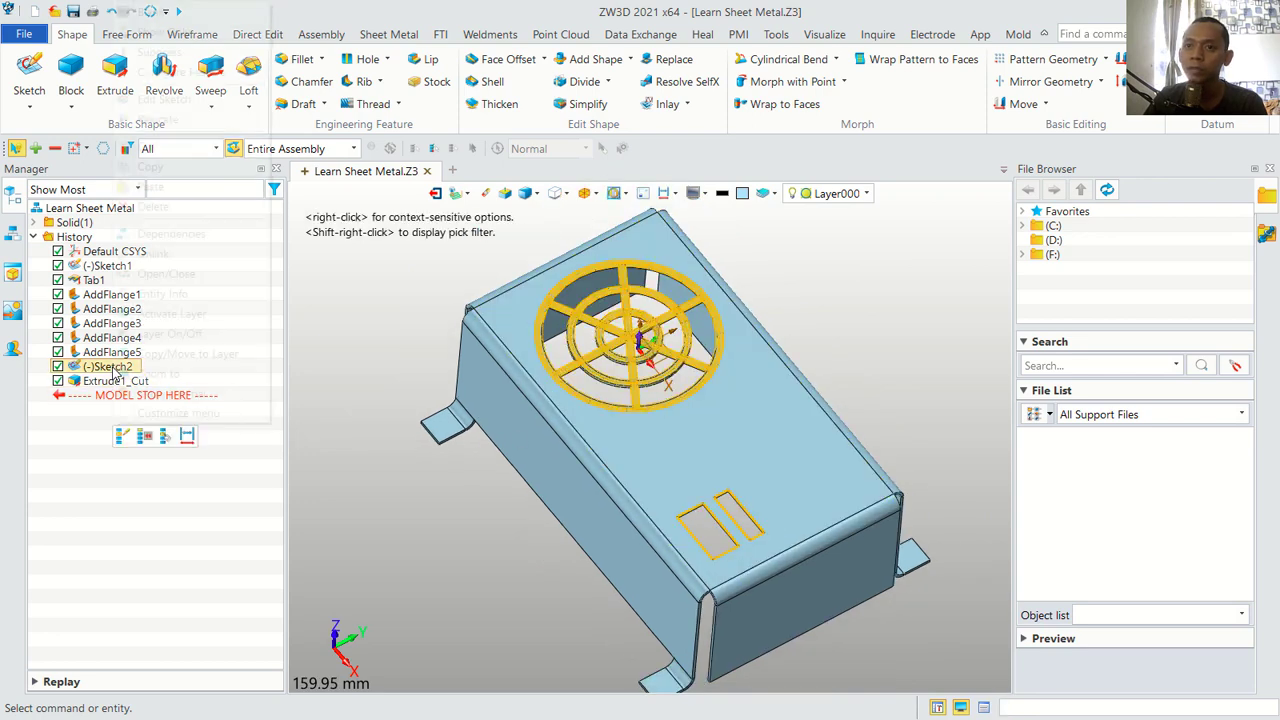
pyautogui.rightClick(115, 368)
pyautogui.click(181, 20)
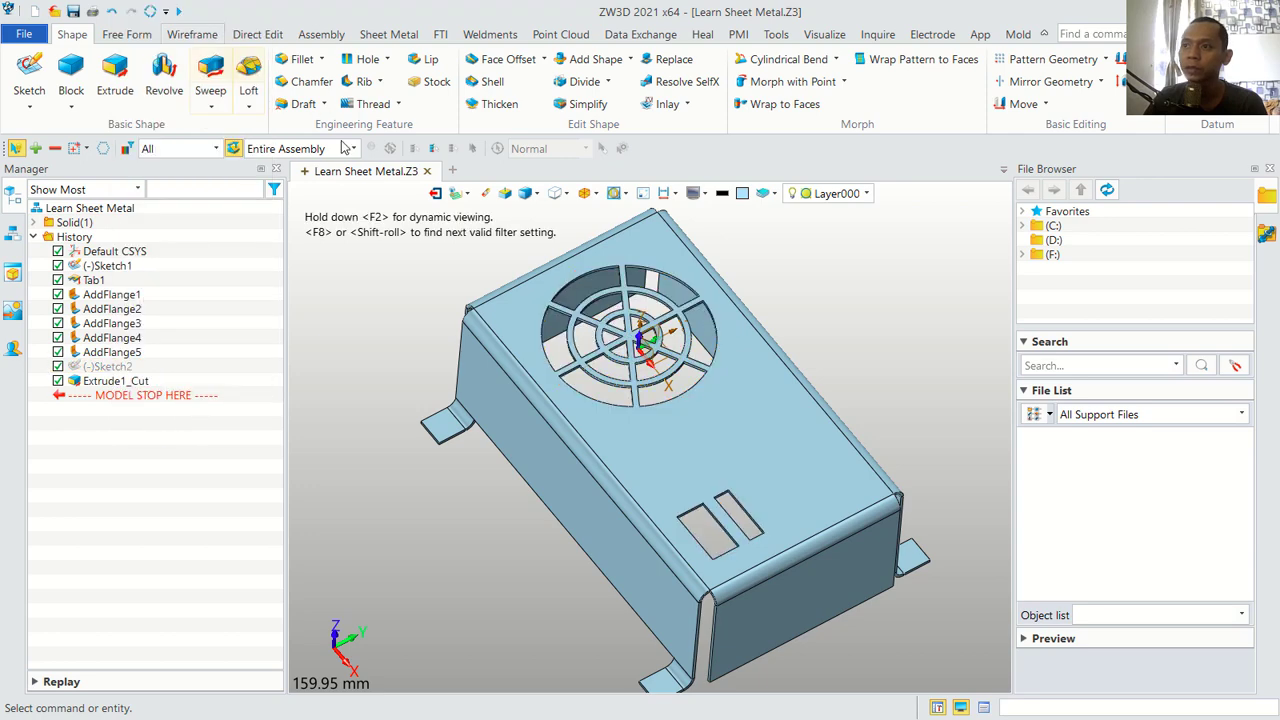
pyautogui.scroll(-1, 754, 403)
pyautogui.moveTo(822, 504); pyautogui.dragTo(770, 522, button='middle')
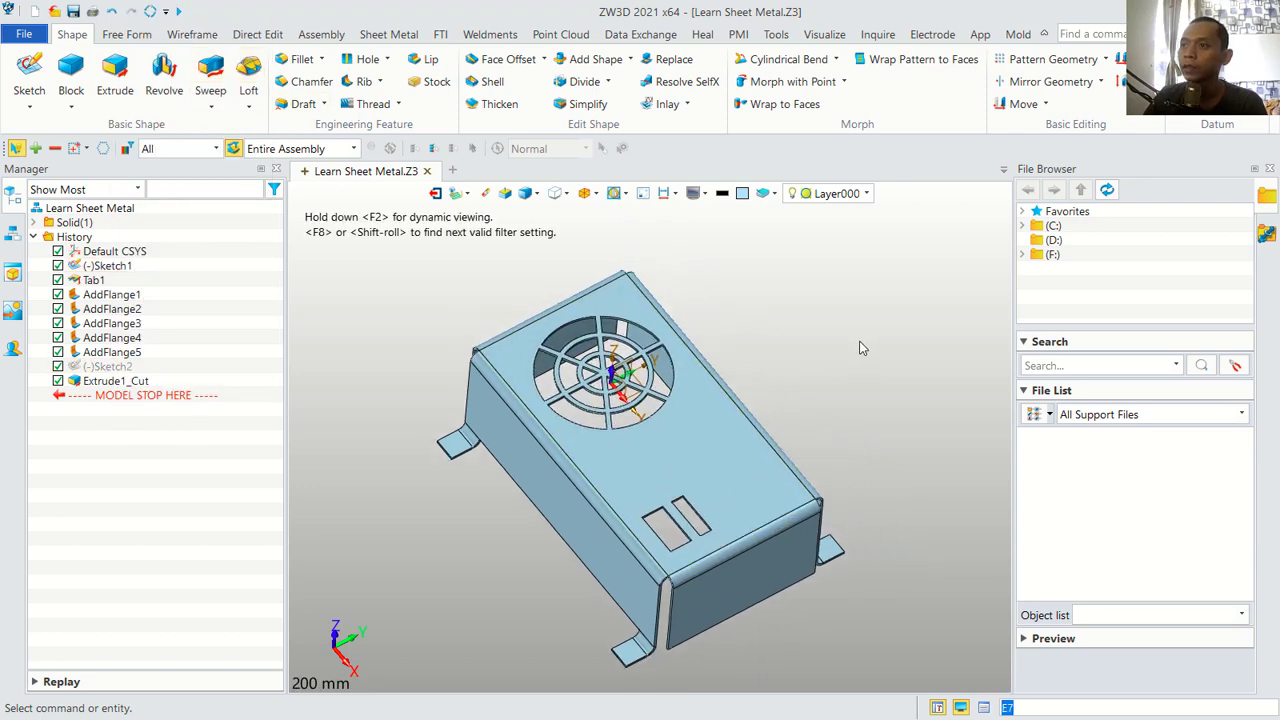
# Unfold sheet-metal shape S1 into its flat pattern
pyautogui.click(402, 39)
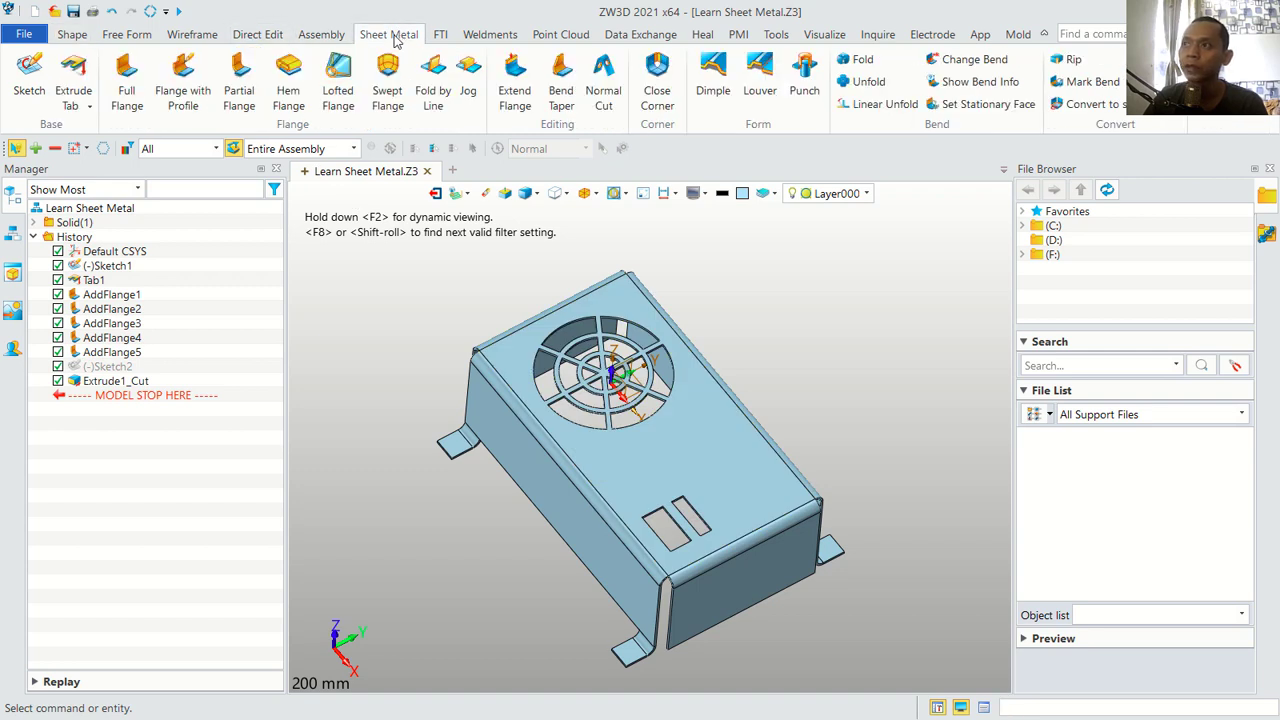
pyautogui.click(866, 84)
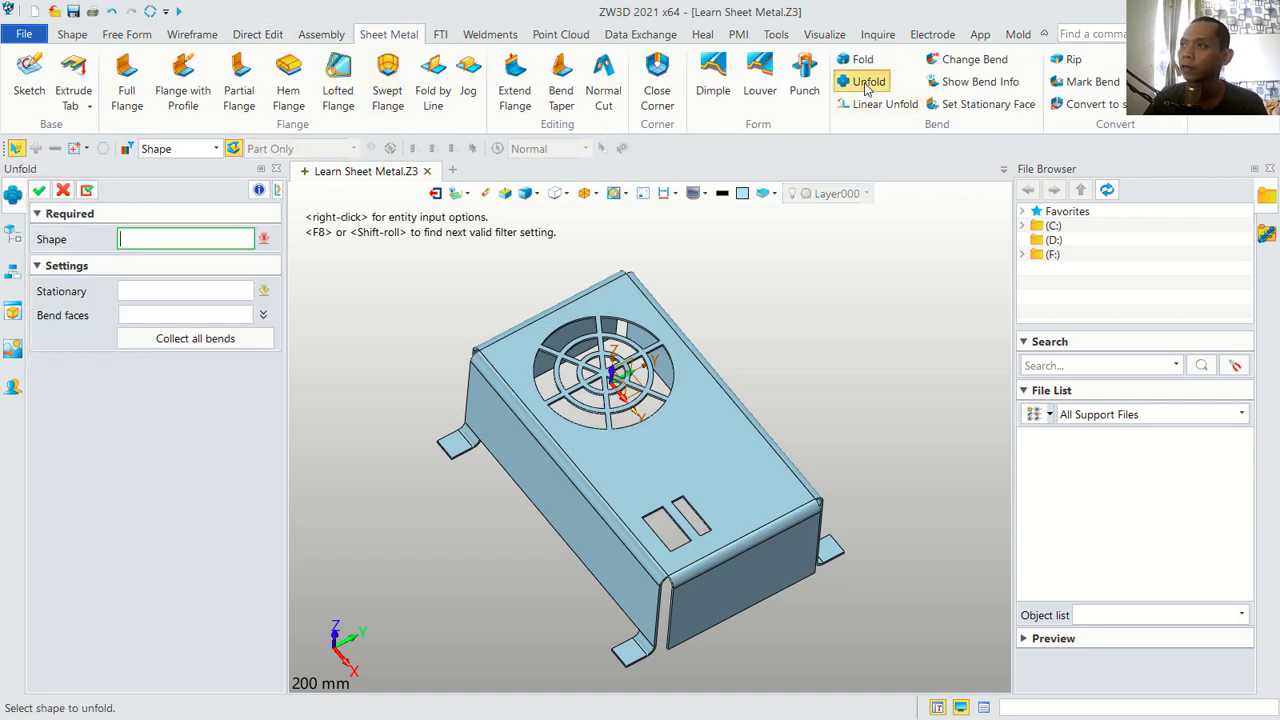
pyautogui.click(729, 423)
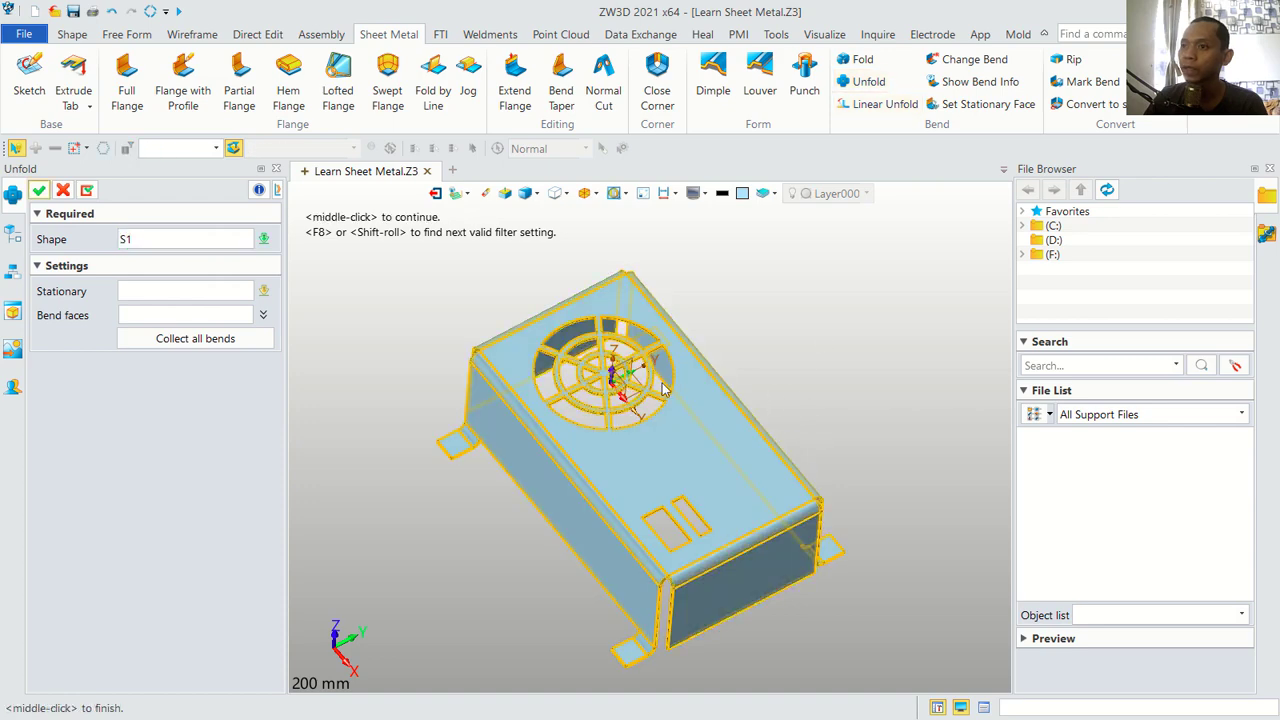
pyautogui.click(38, 190)
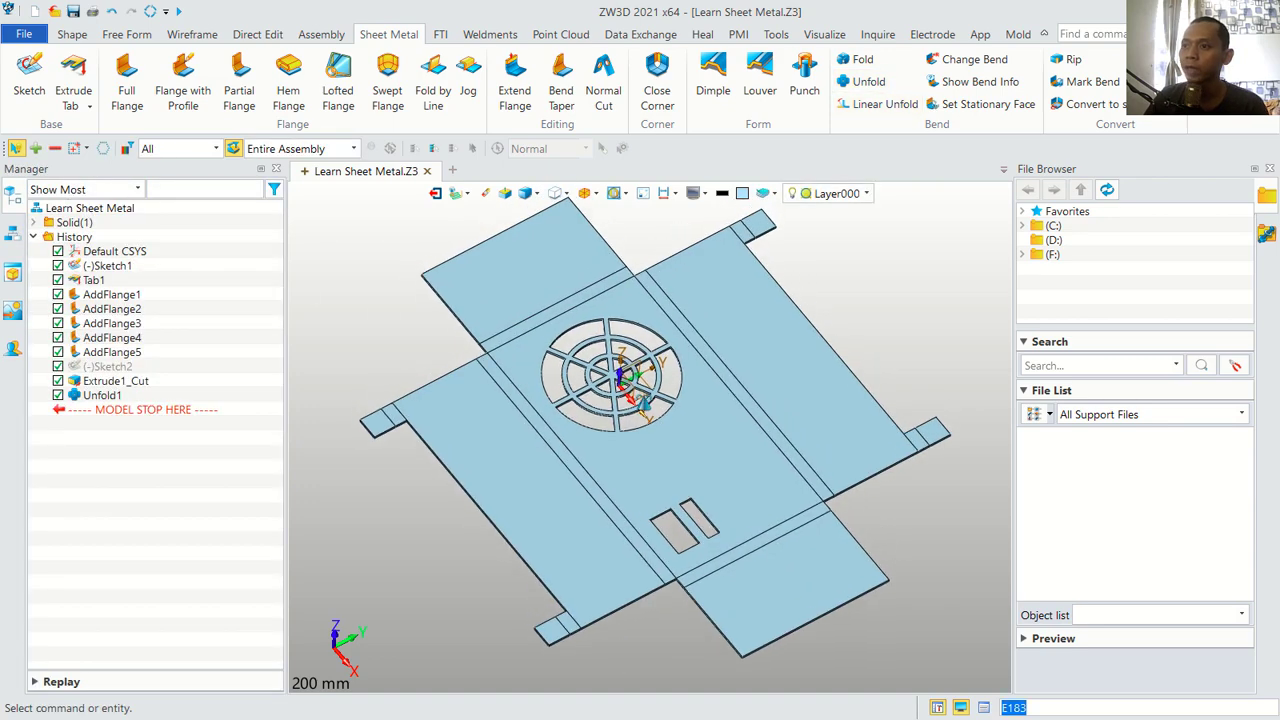
# Fold S1 back into the vented box shape
pyautogui.scroll(-1, 690, 418)
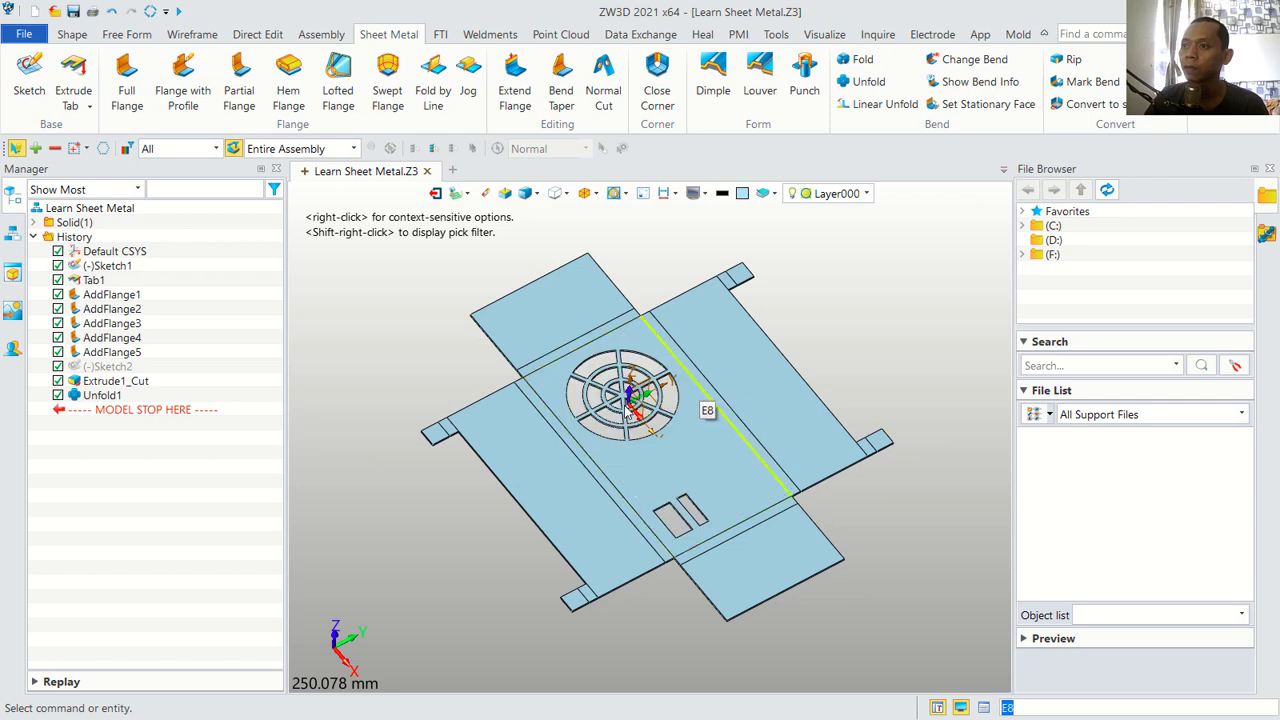
pyautogui.scroll(1, 625, 398)
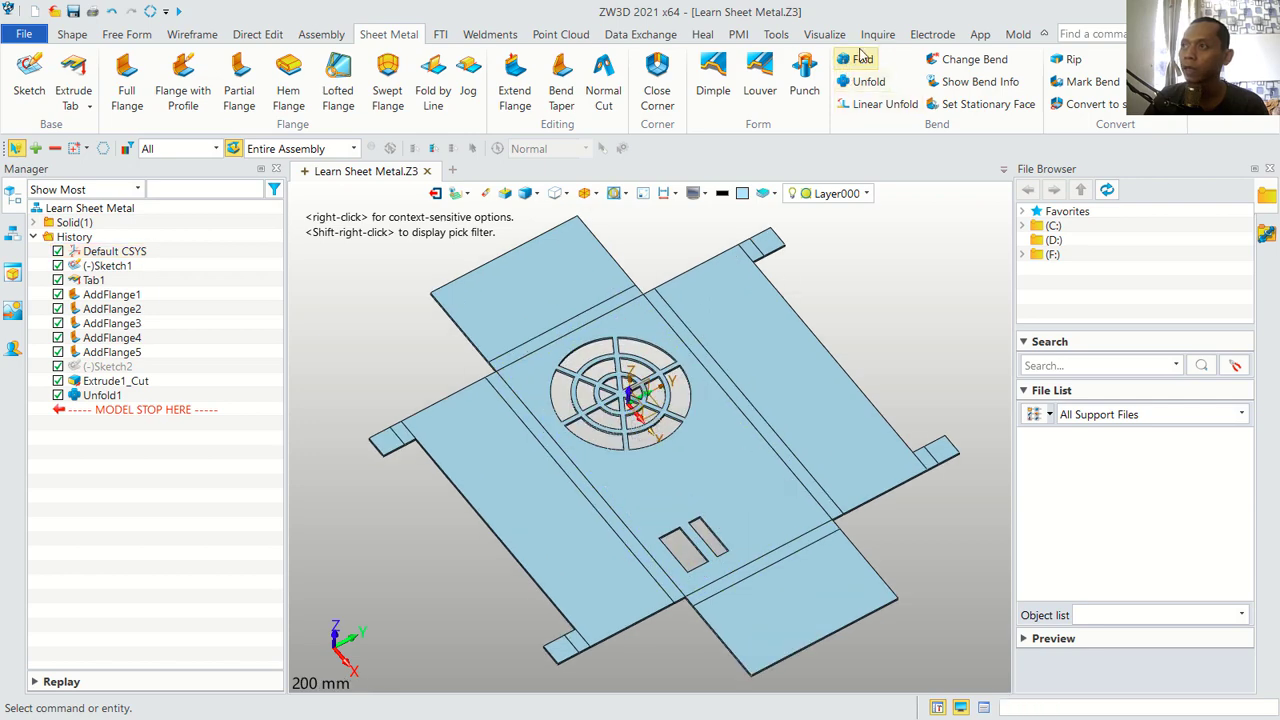
pyautogui.click(858, 60)
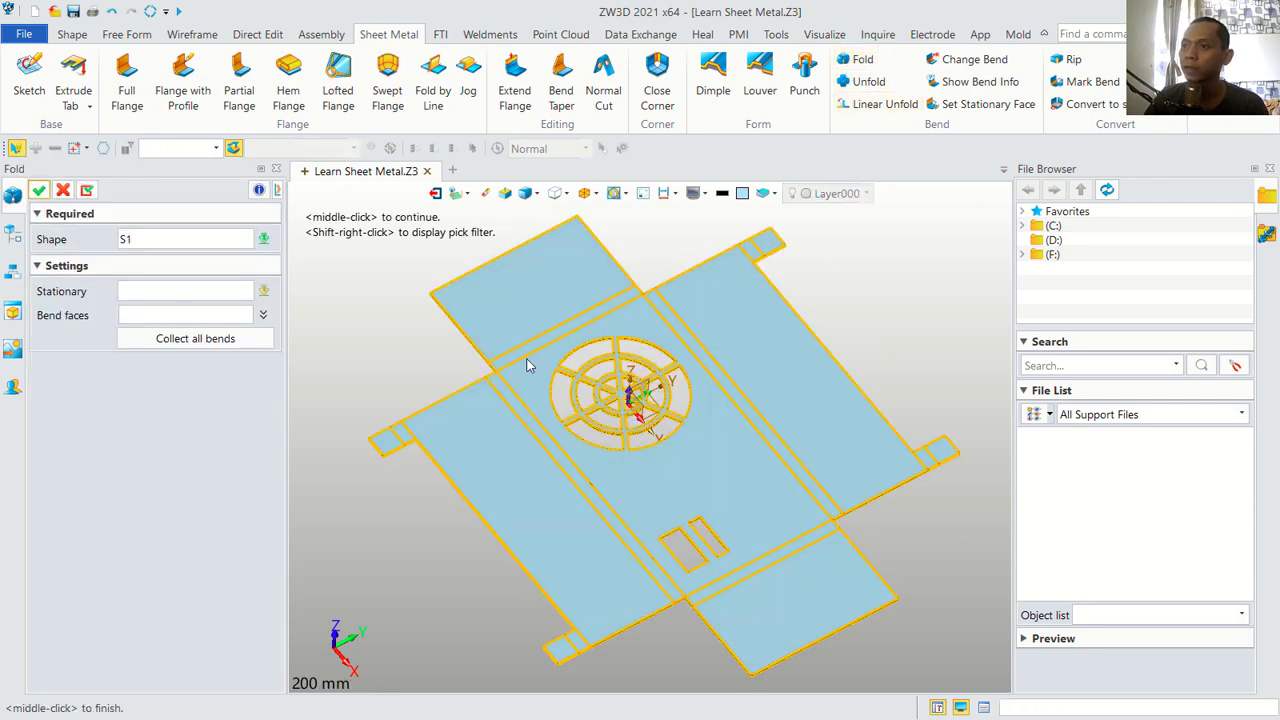
pyautogui.click(39, 190)
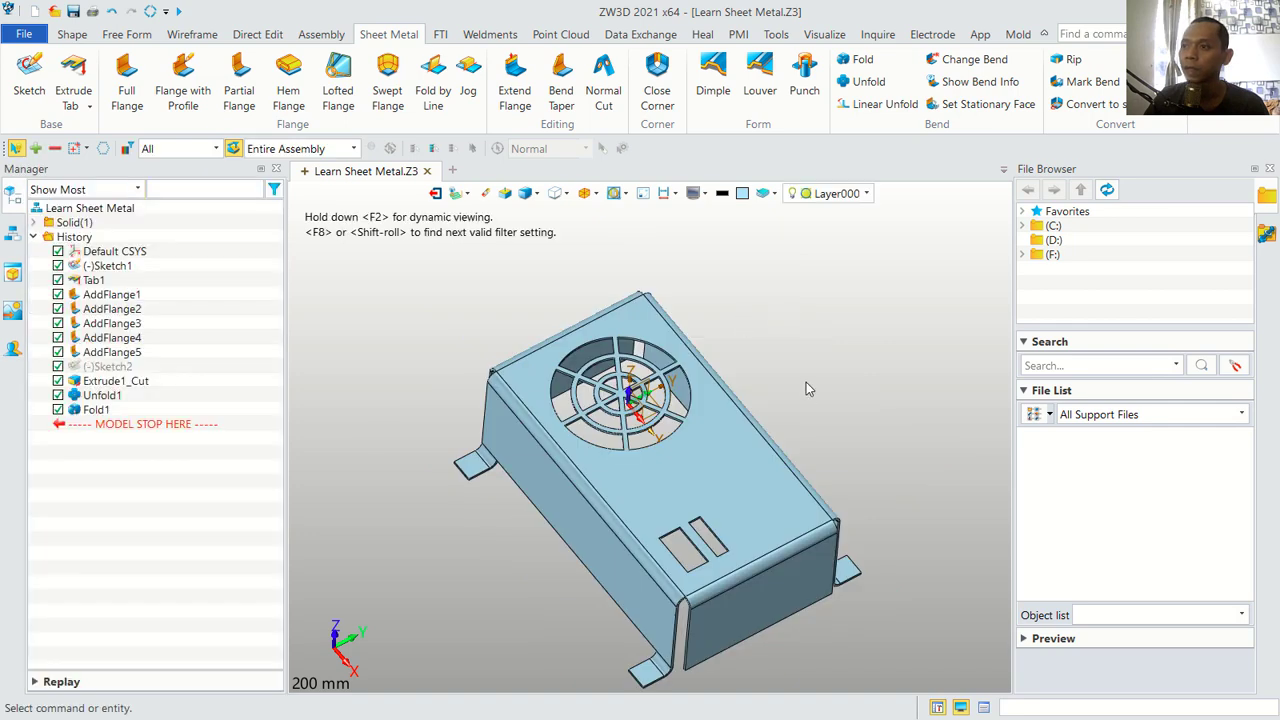
pyautogui.moveTo(806, 388); pyautogui.dragTo(864, 388, button='middle')
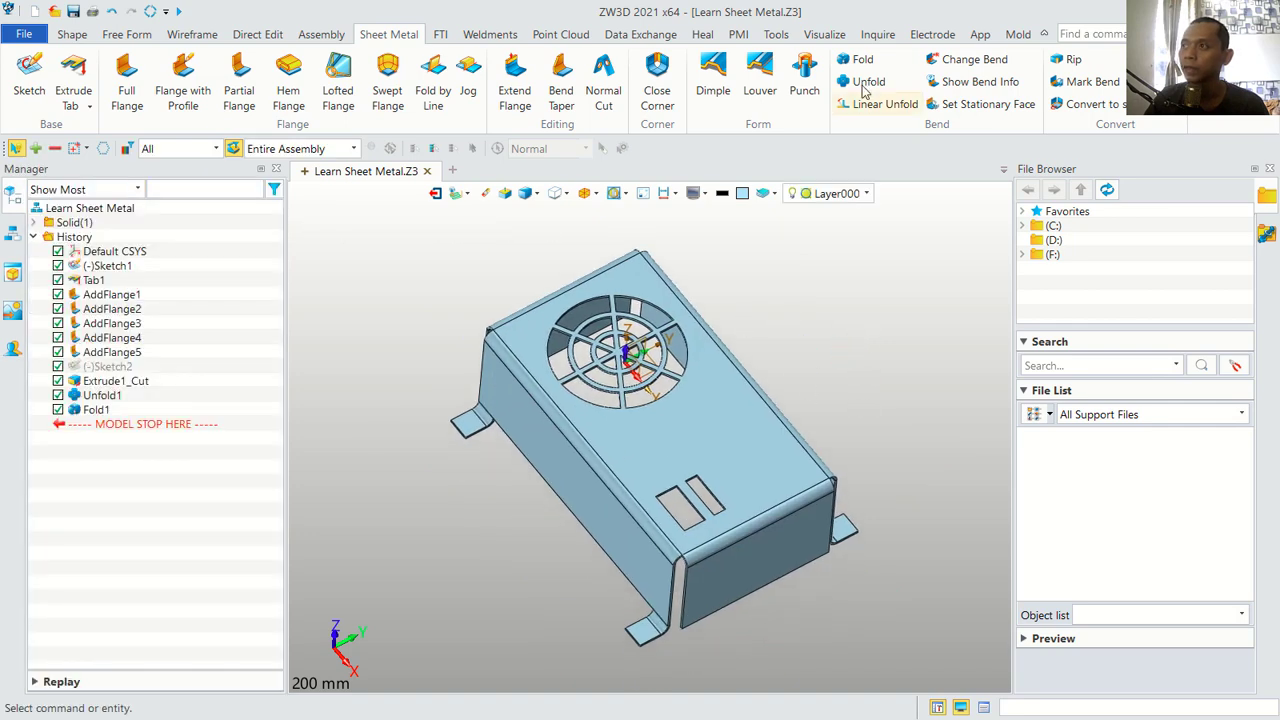
# Run Unfold on part S1 again to create Unfold2
pyautogui.click(733, 394)
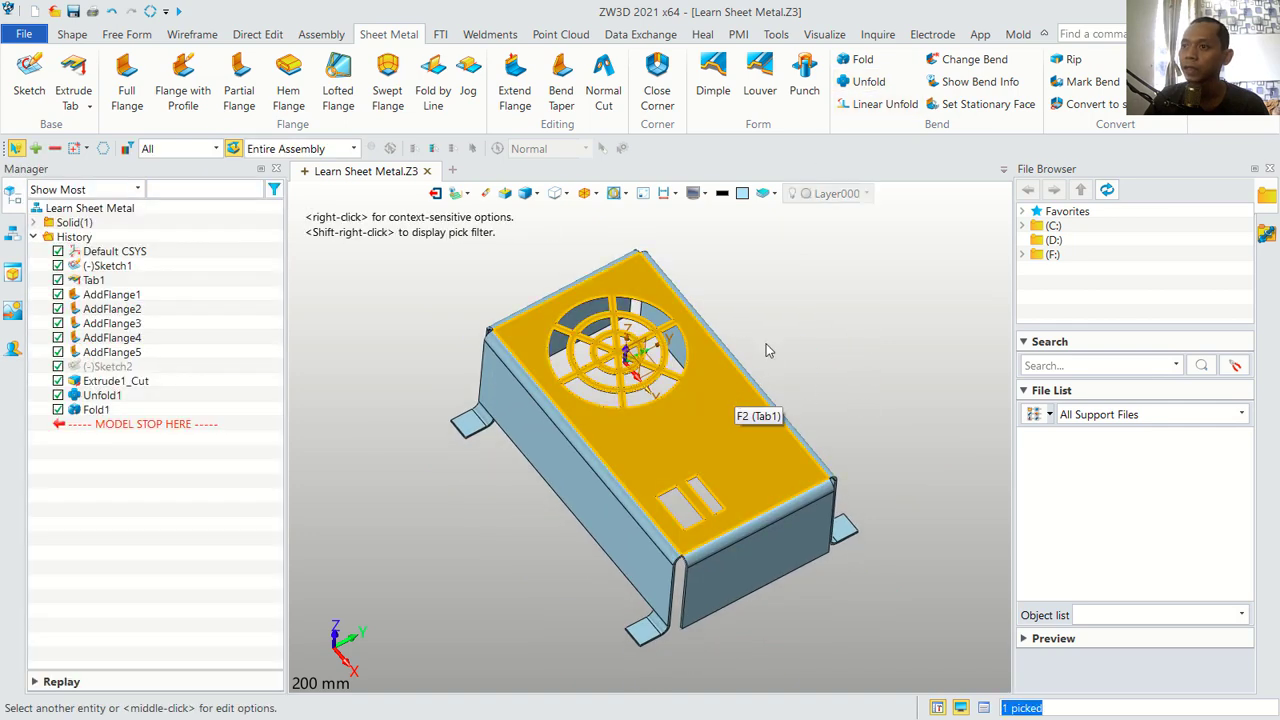
pyautogui.press('Escape')
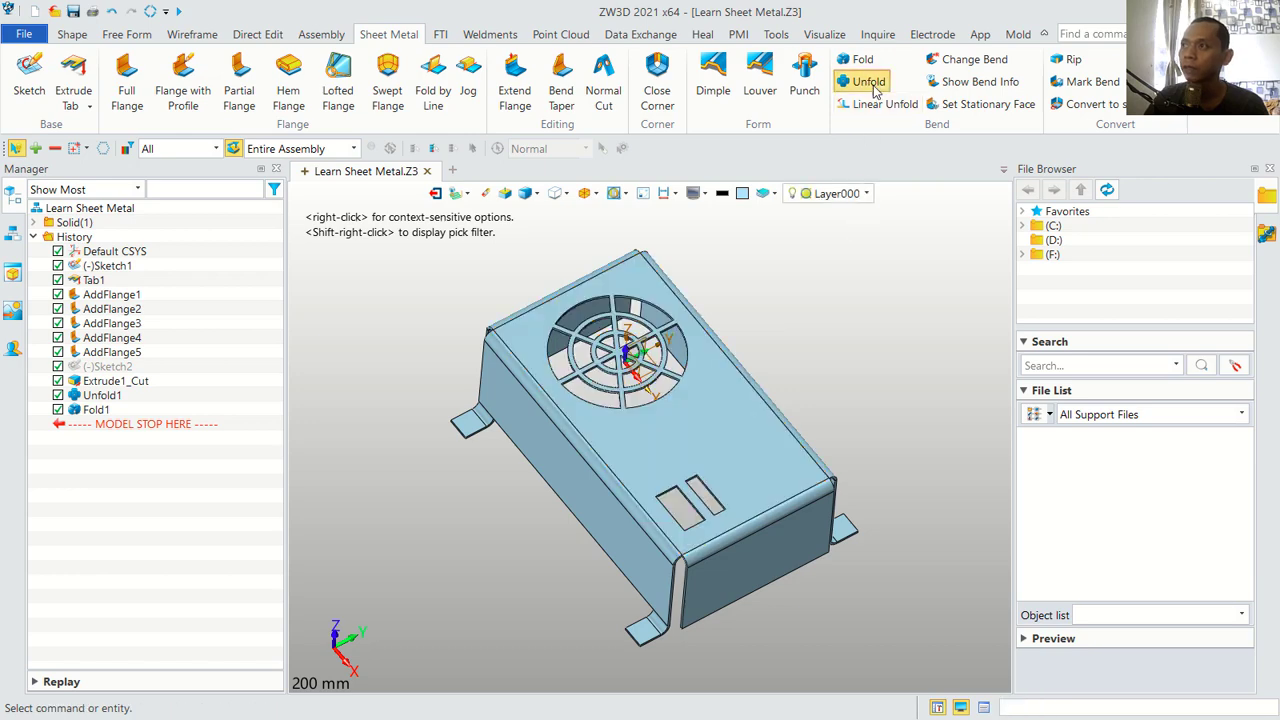
pyautogui.click(868, 82)
pyautogui.click(728, 383)
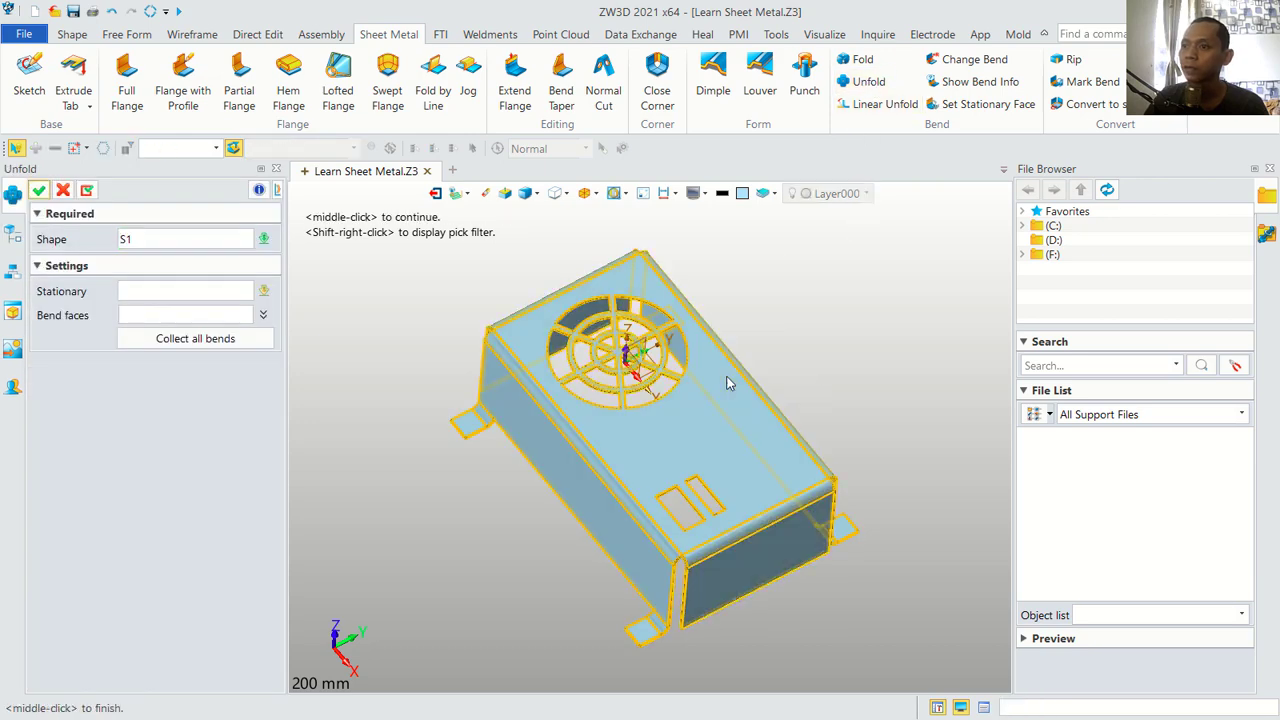
pyautogui.click(38, 191)
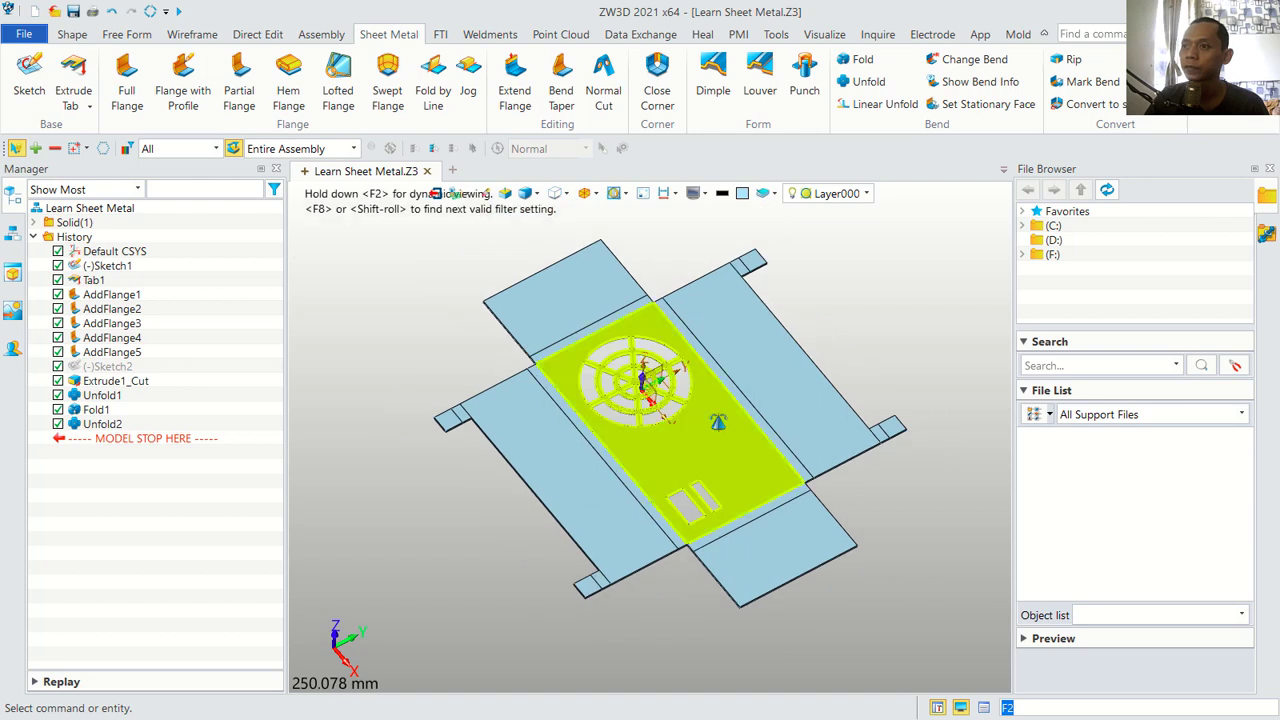